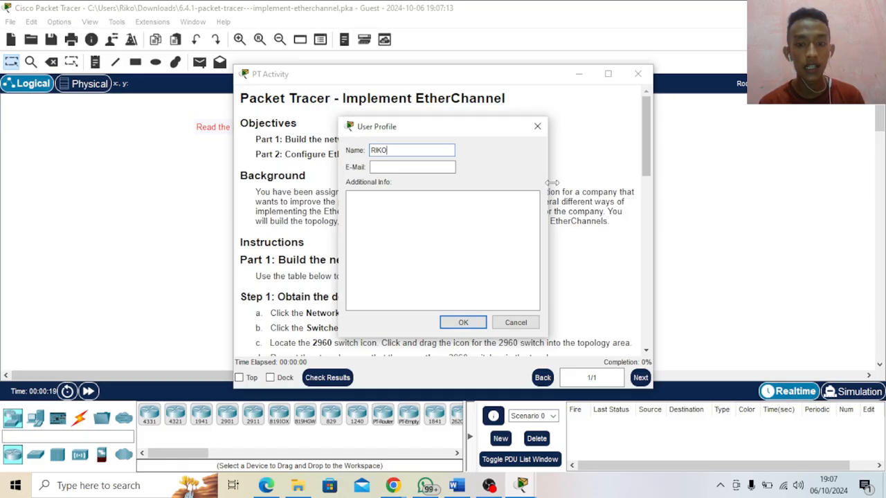
# Confirm the user profile and tile the activity instructions side by side with the workspace
pyautogui.click(470, 324)
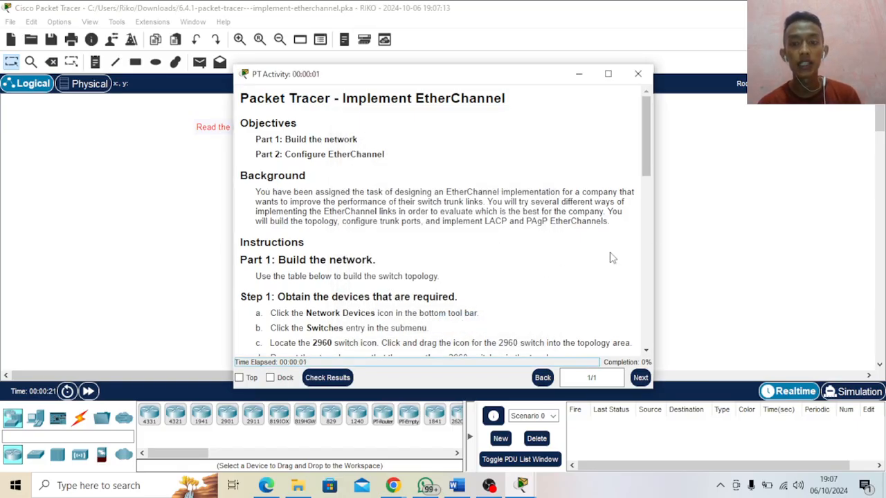
pyautogui.press('super+Right')
pyautogui.click(385, 149)
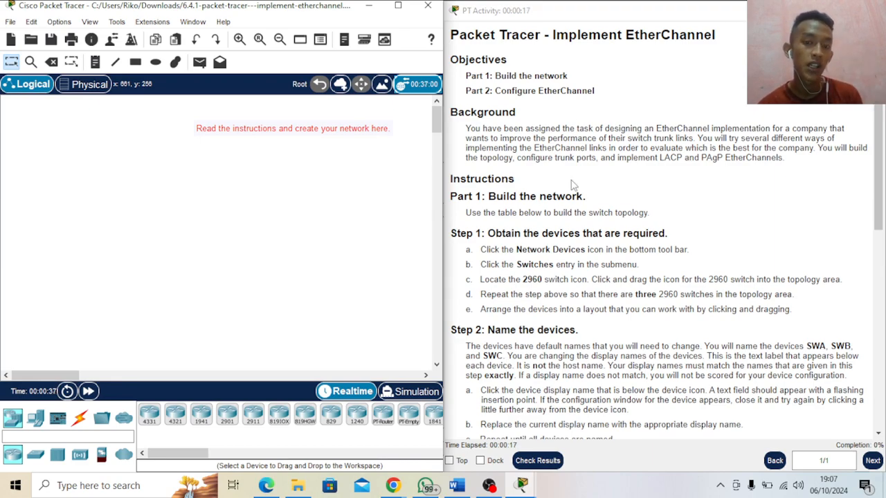
# Place three 2960 switches in the workspace in a triangle layout, one at the top and two level below it
pyautogui.scroll(-1, 545, 208)
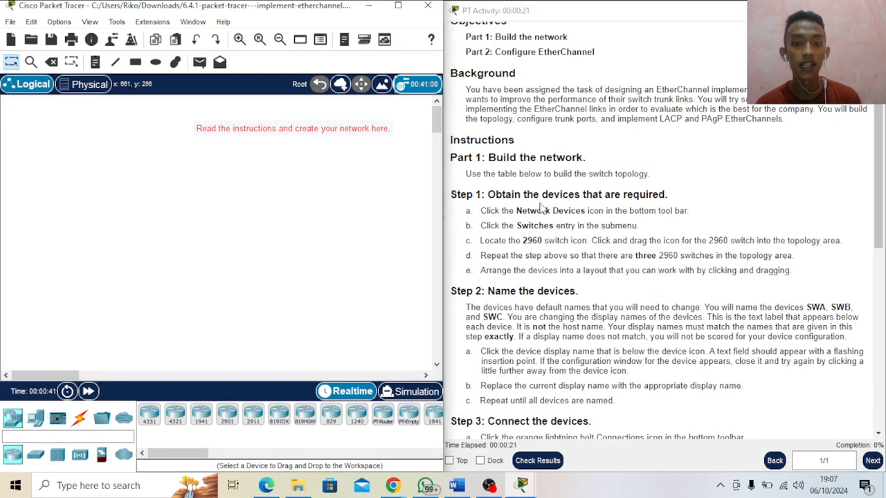
pyautogui.scroll(-1, 542, 209)
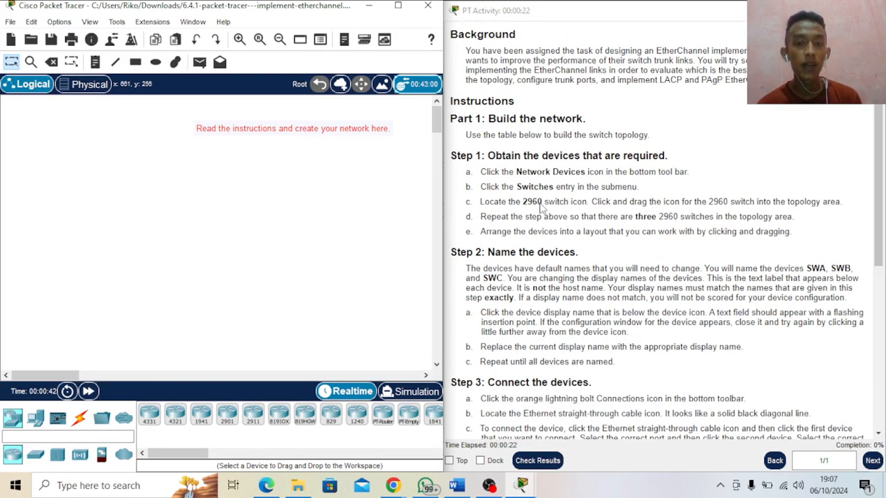
pyautogui.click(38, 456)
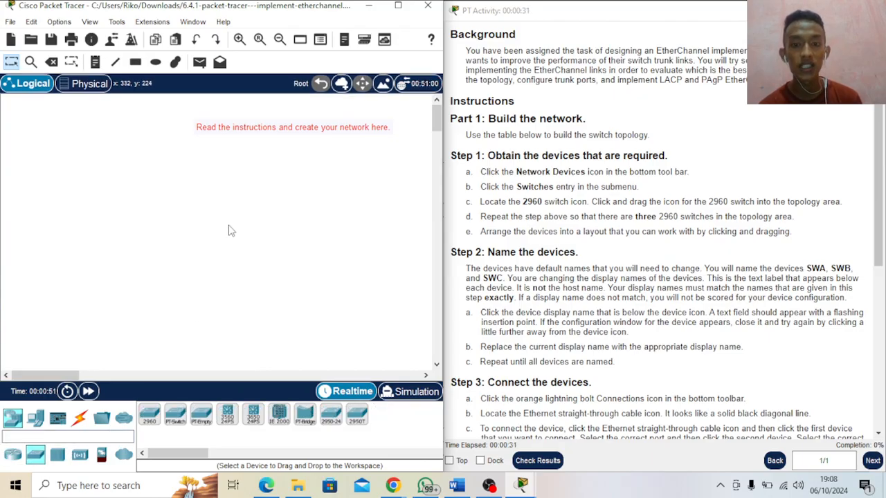
pyautogui.click(149, 414)
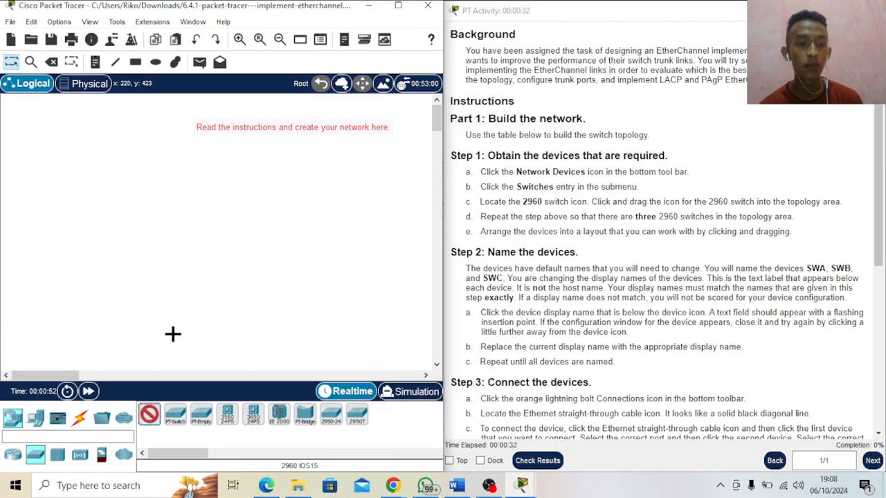
pyautogui.click(268, 168)
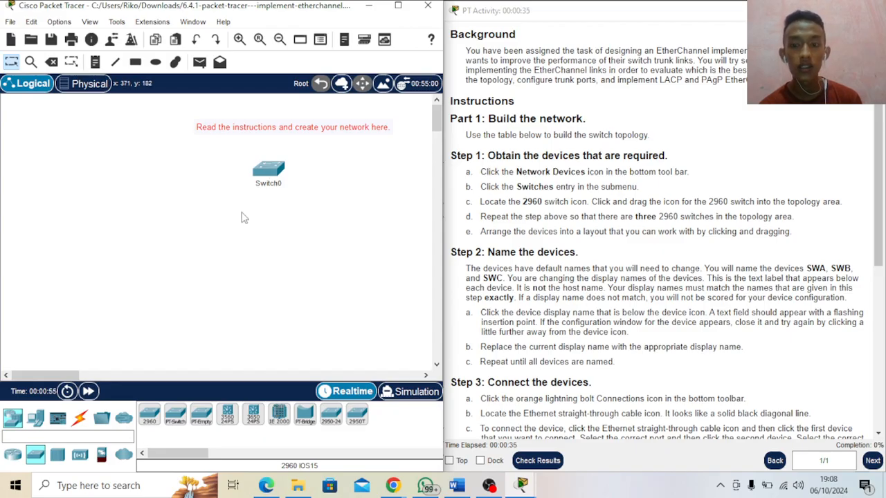
pyautogui.click(148, 414)
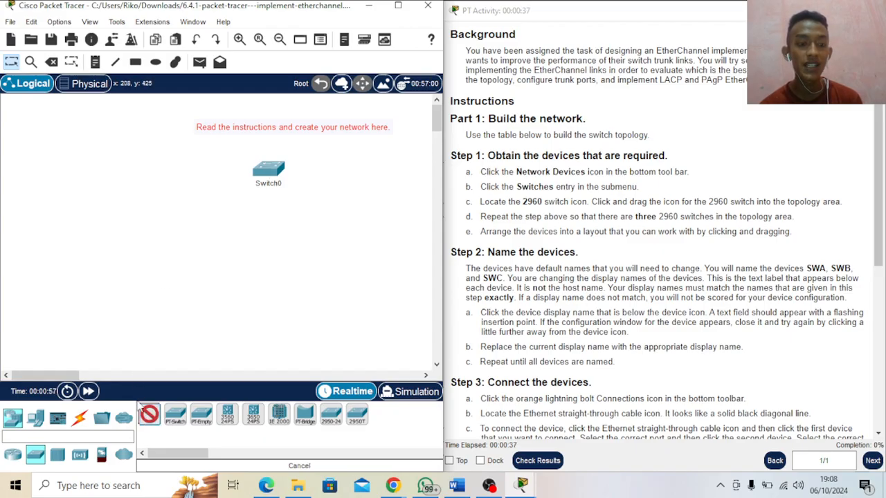
pyautogui.click(138, 267)
pyautogui.click(149, 415)
pyautogui.click(354, 285)
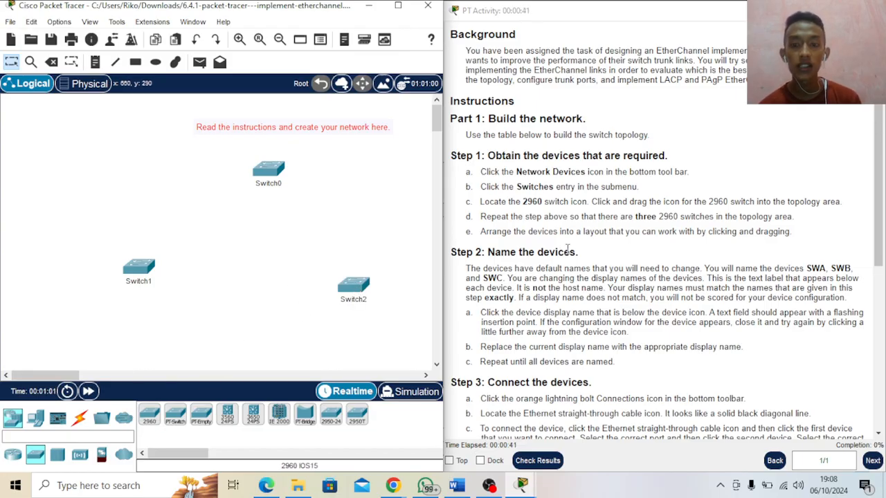
pyautogui.scroll(-1, 567, 250)
pyautogui.moveTo(353, 290); pyautogui.dragTo(352, 272)
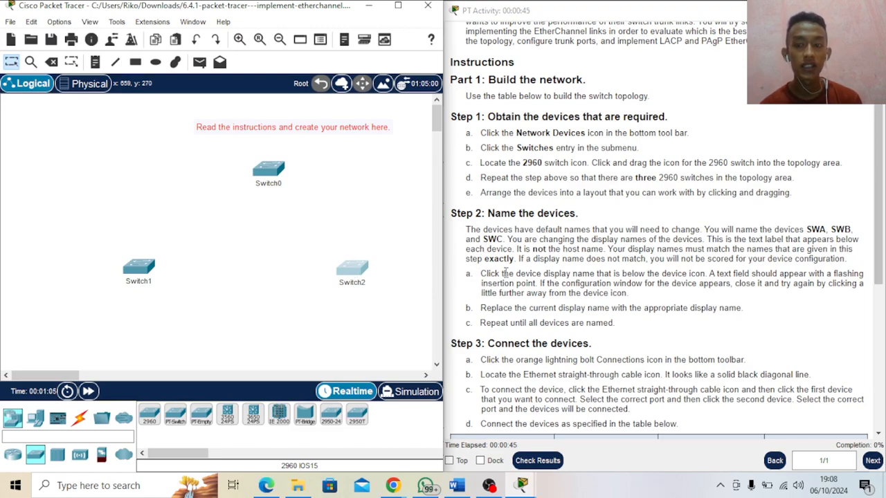
# Rename the top switch as SWA, the lower-left switch as SWB and the lower-right switch as SWC
pyautogui.click(270, 183)
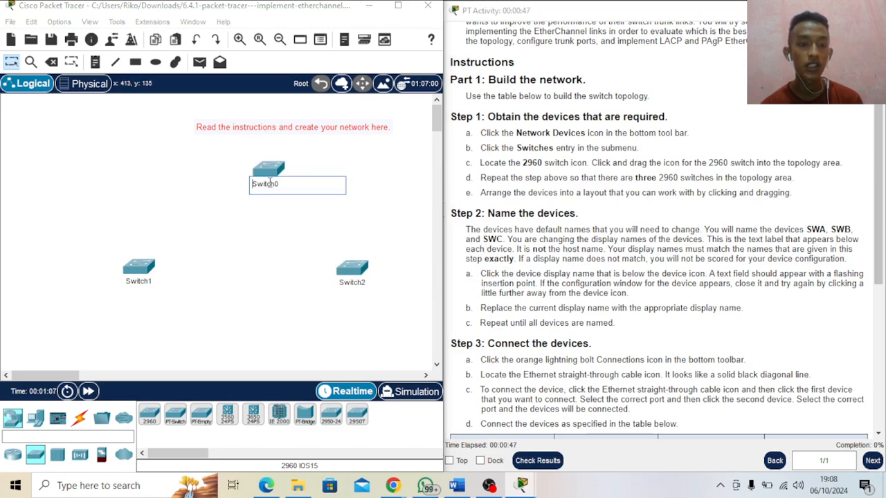
pyautogui.doubleClick(271, 190)
pyautogui.write('SWA')
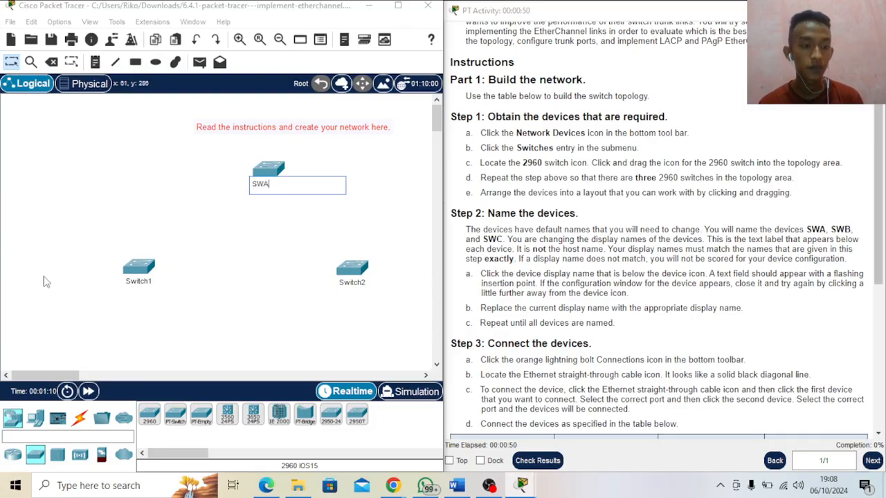
pyautogui.click(142, 282)
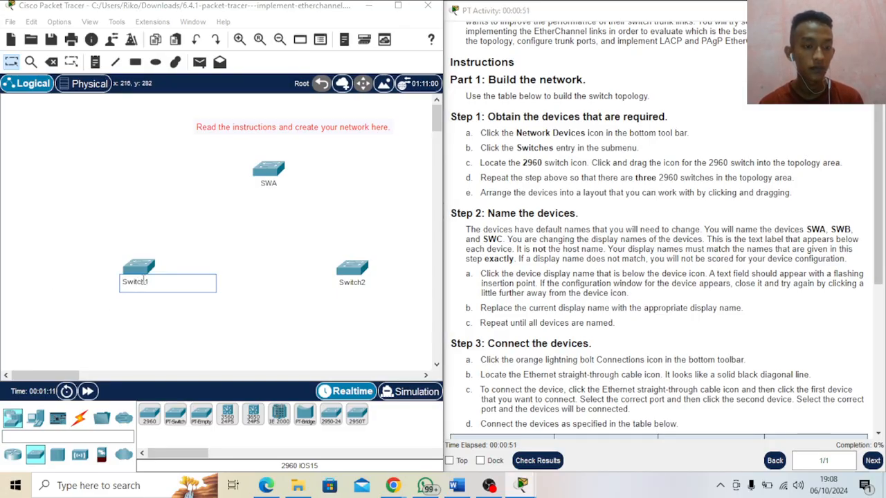
pyautogui.doubleClick(143, 282)
pyautogui.write('S')
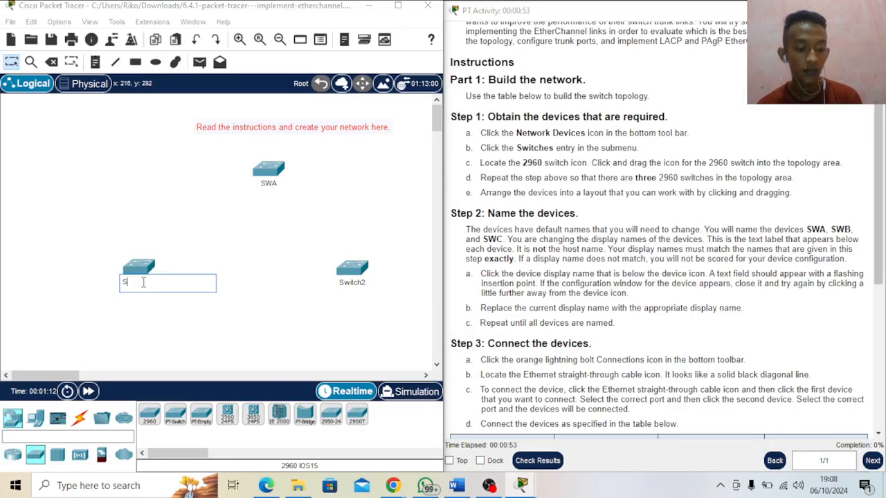
pyautogui.write('WB')
pyautogui.click(352, 283)
pyautogui.doubleClick(352, 283)
pyautogui.write('SWC')
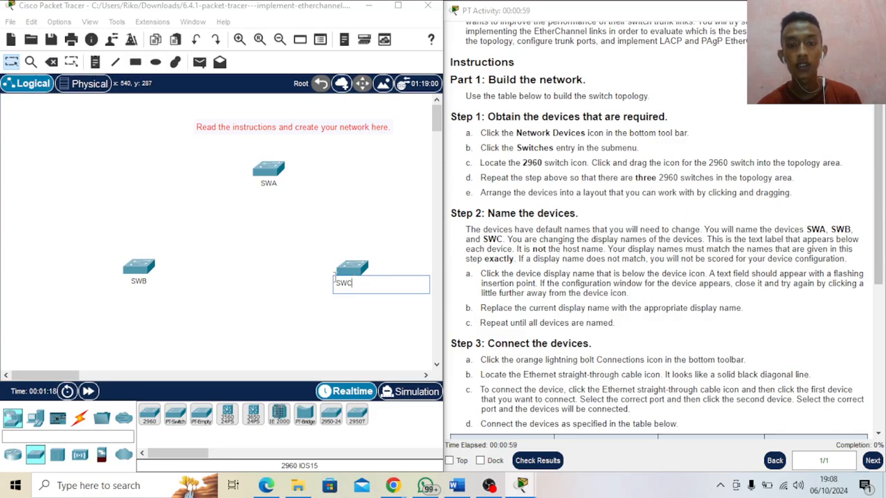
pyautogui.click(273, 276)
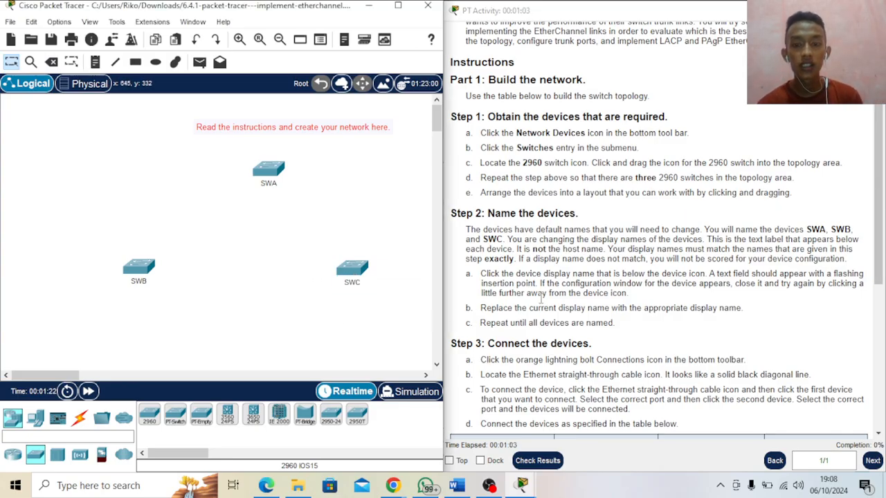
# Connect SWA GigabitEthernet0/1 to SWB GigabitEthernet0/1 with a copper straight-through cable
pyautogui.scroll(-2, 568, 270)
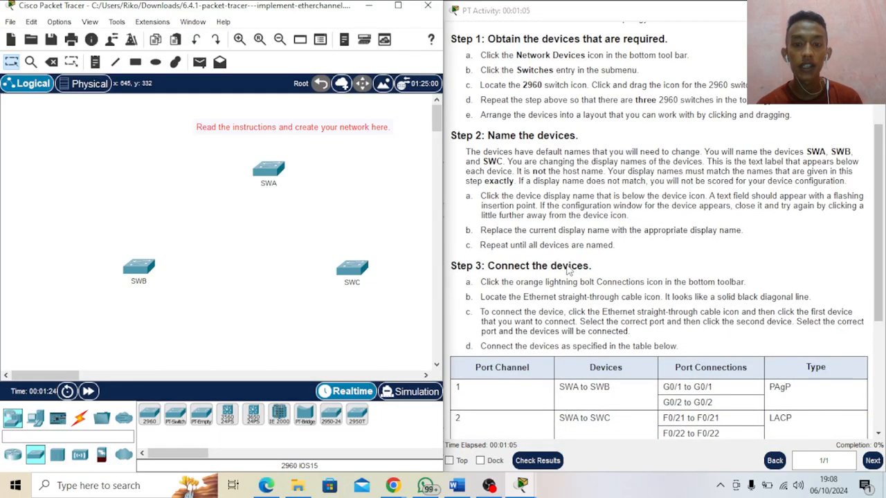
pyautogui.scroll(-3, 567, 270)
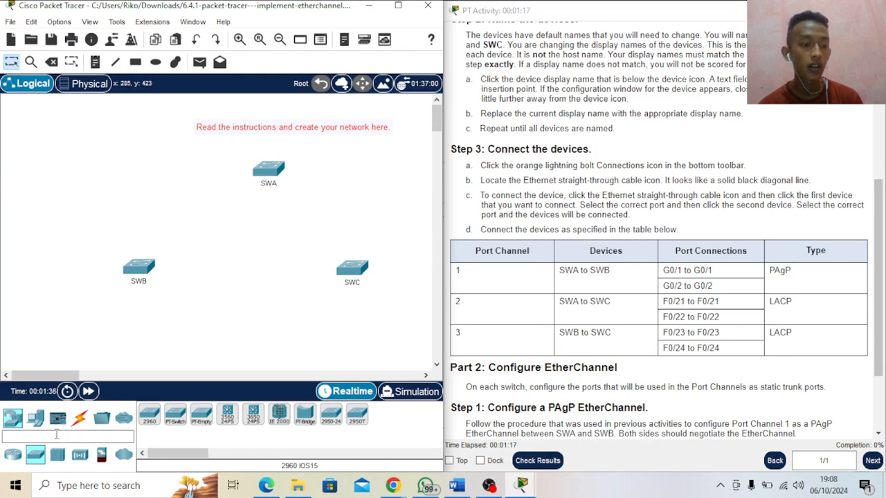
pyautogui.click(79, 418)
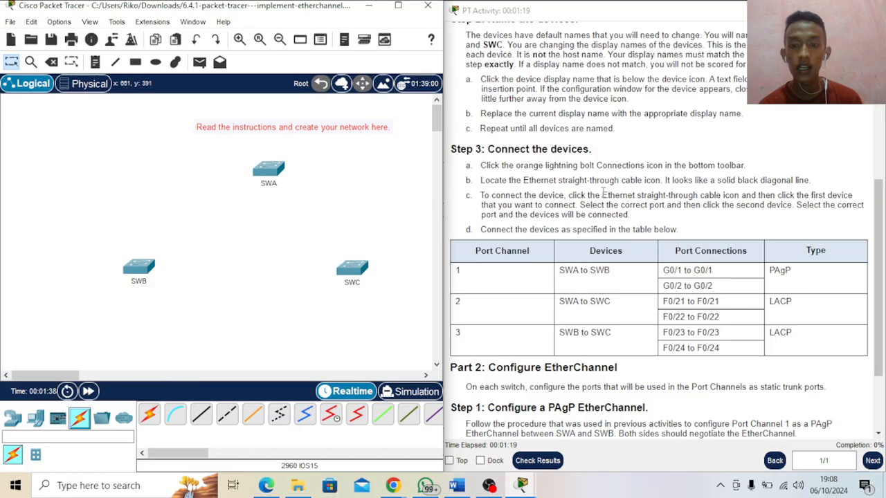
pyautogui.moveTo(603, 194); pyautogui.dragTo(717, 196)
pyautogui.click(201, 414)
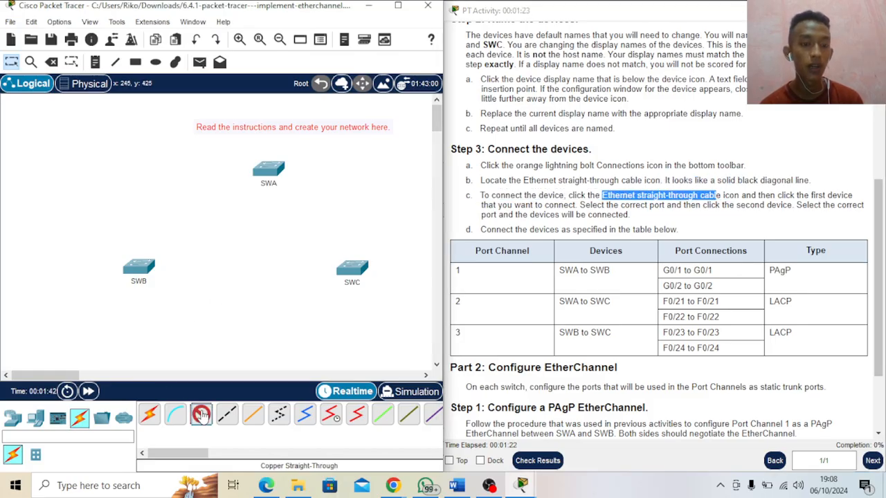
pyautogui.click(263, 170)
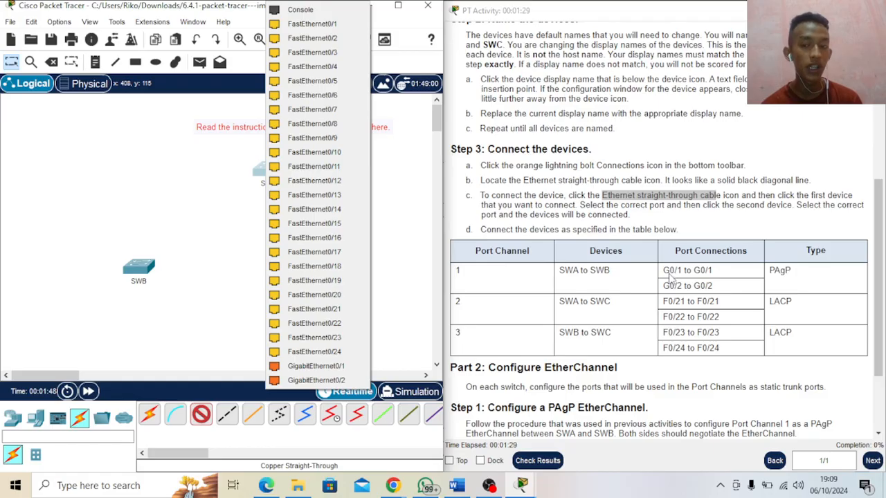
pyautogui.click(309, 366)
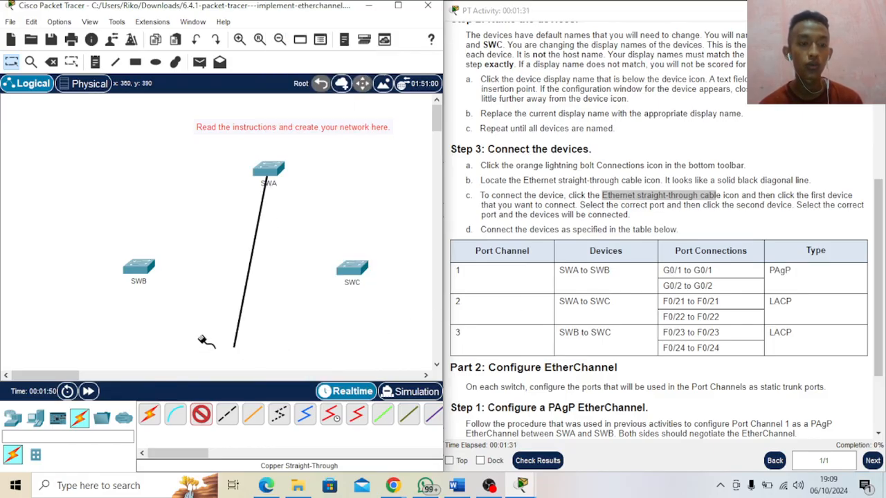
pyautogui.click(138, 268)
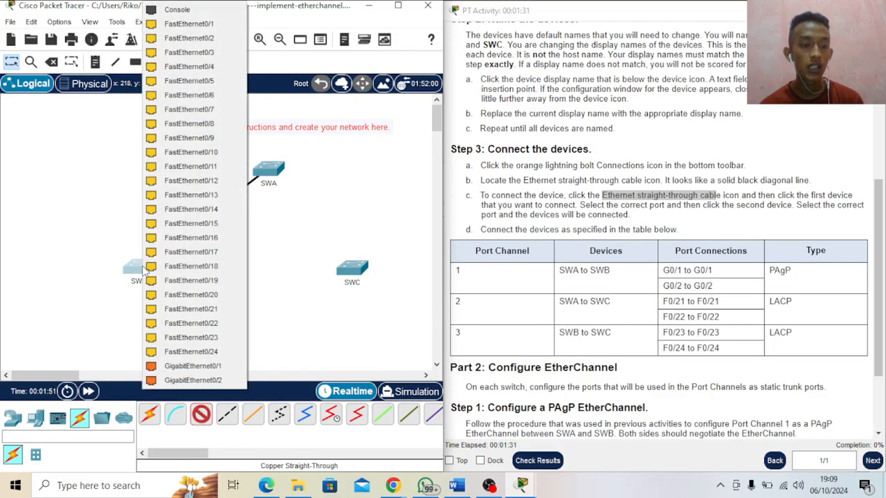
pyautogui.click(191, 367)
# Add a second copper straight-through cable from SWA GigabitEthernet0/2 to SWB GigabitEthernet0/2
pyautogui.click(201, 414)
pyautogui.click(270, 172)
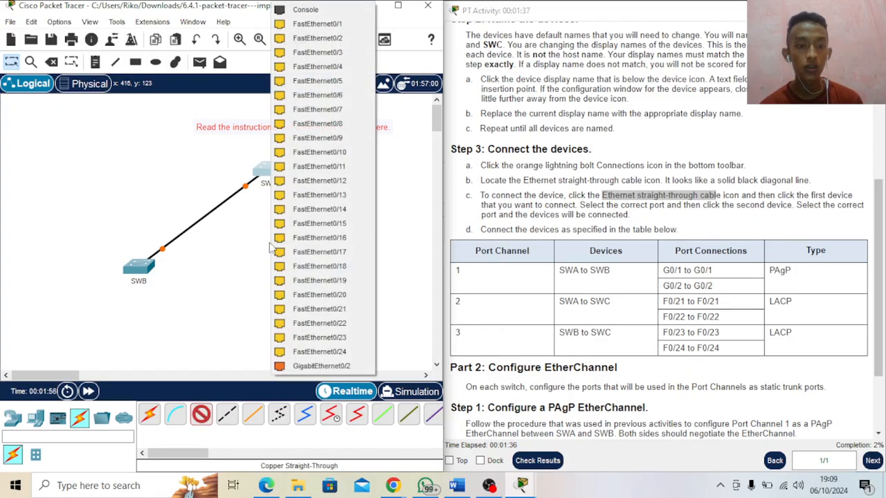
pyautogui.click(320, 366)
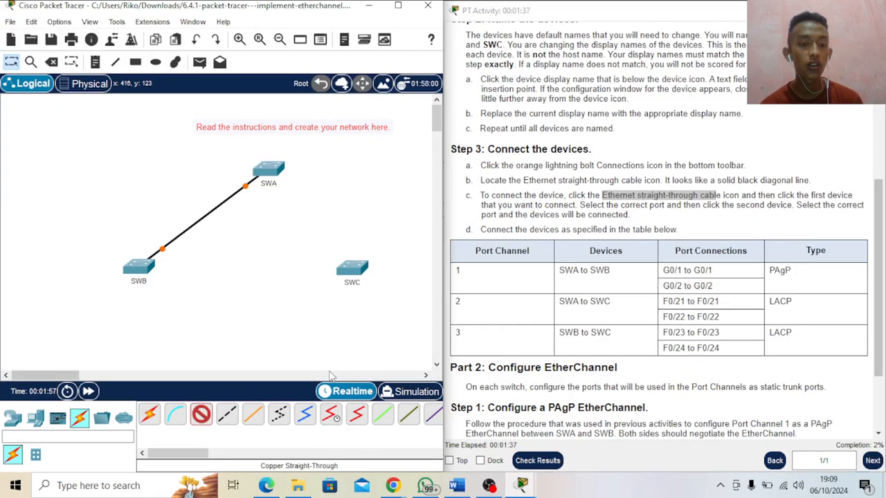
pyautogui.click(139, 267)
pyautogui.click(183, 367)
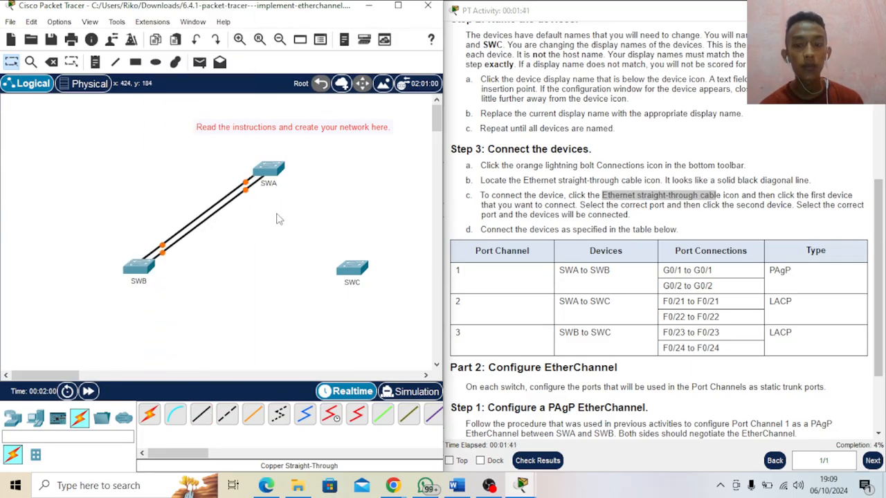
# Connect SWA FastEthernet0/21 to SWC FastEthernet0/21 with a copper straight-through cable
pyautogui.click(201, 414)
pyautogui.click(276, 174)
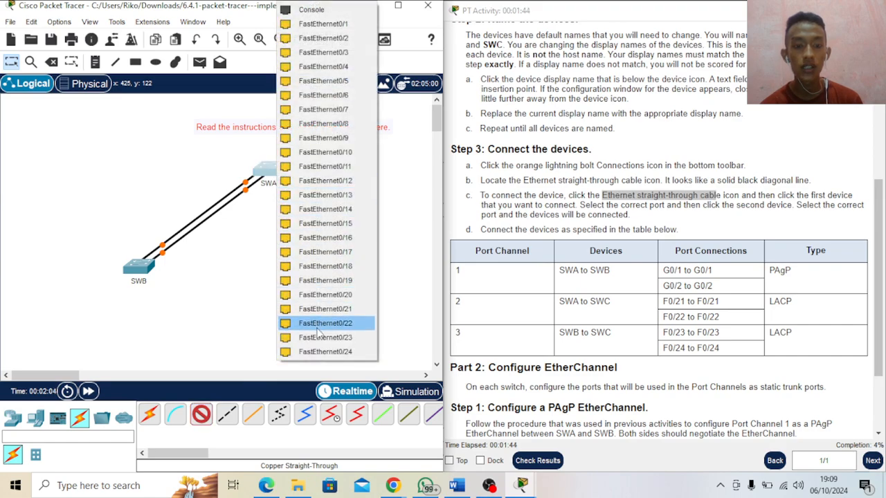
pyautogui.click(326, 309)
pyautogui.click(356, 268)
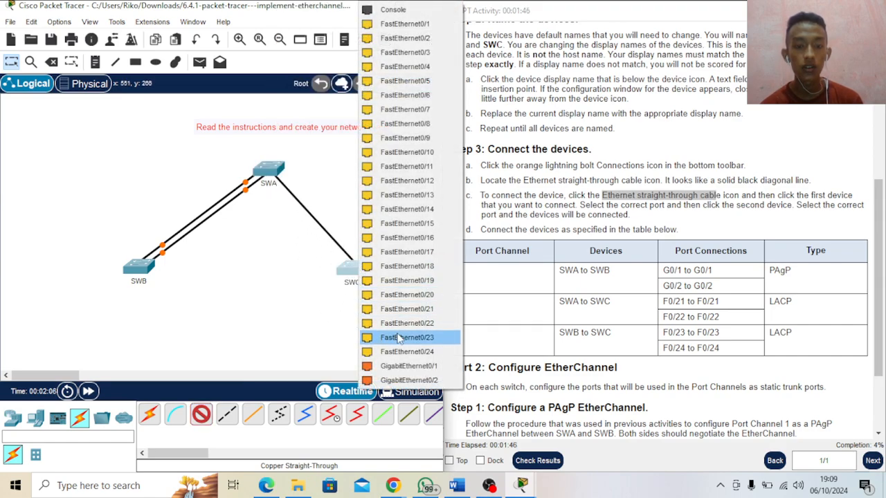
pyautogui.click(392, 310)
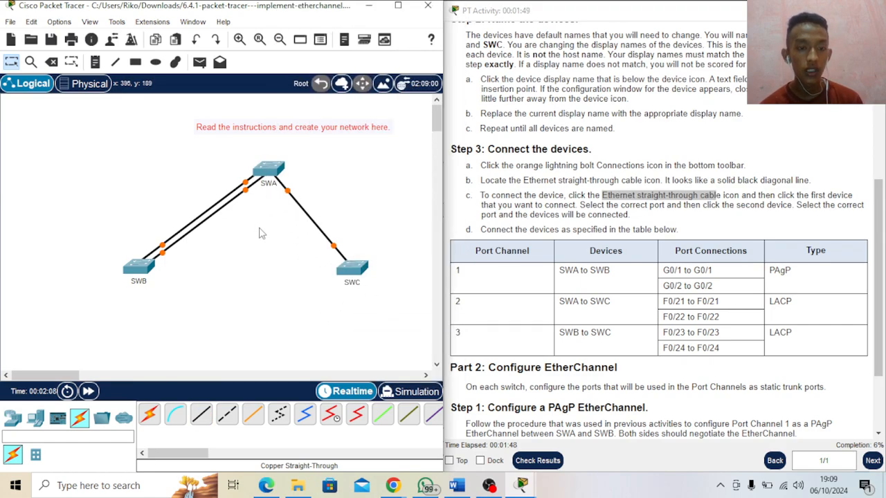
# Add a second copper straight-through cable from SWA FastEthernet0/22 to SWC FastEthernet0/22
pyautogui.click(270, 171)
pyautogui.click(328, 312)
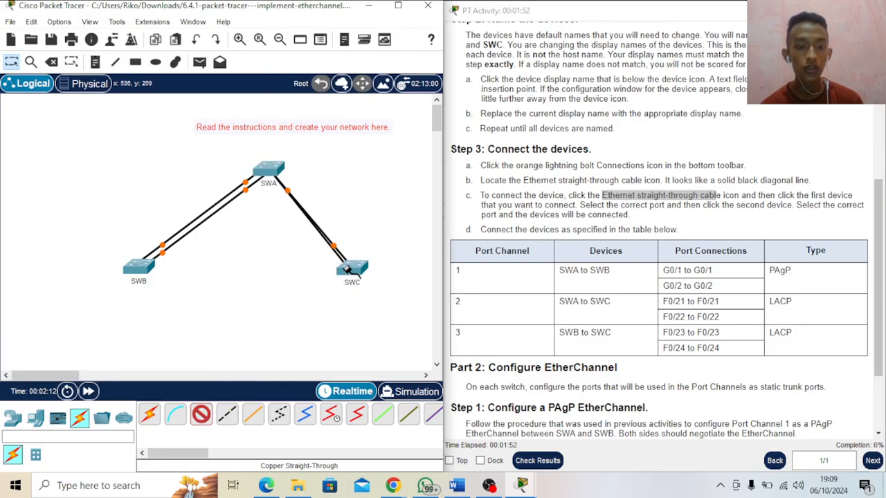
pyautogui.click(353, 270)
pyautogui.click(377, 309)
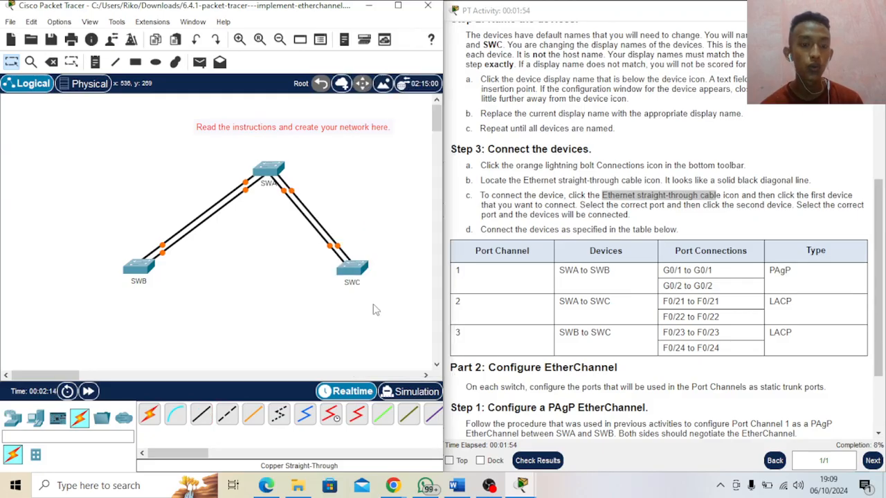
# Connect SWB FastEthernet0/23 to SWC FastEthernet0/23 with a copper straight-through cable
pyautogui.click(200, 414)
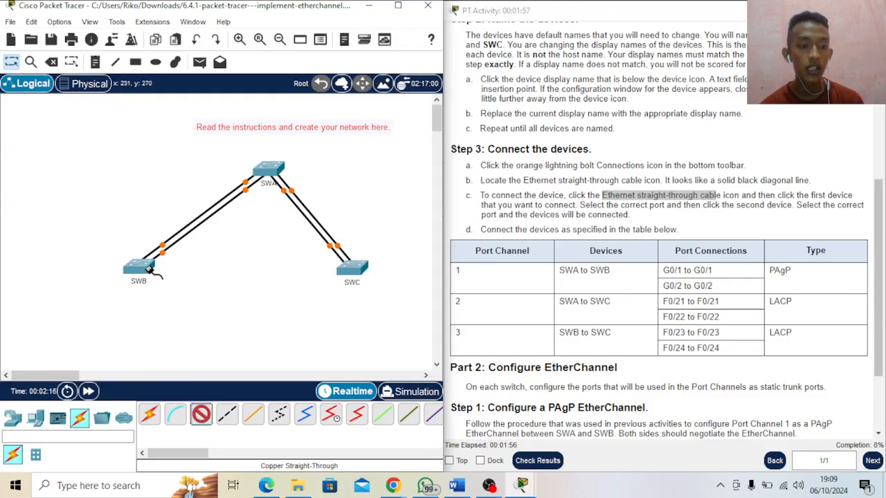
pyautogui.click(147, 269)
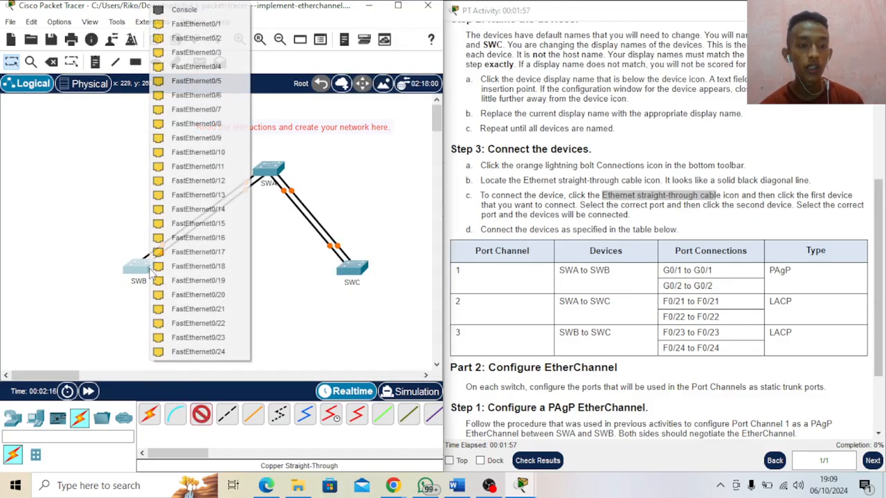
pyautogui.click(182, 338)
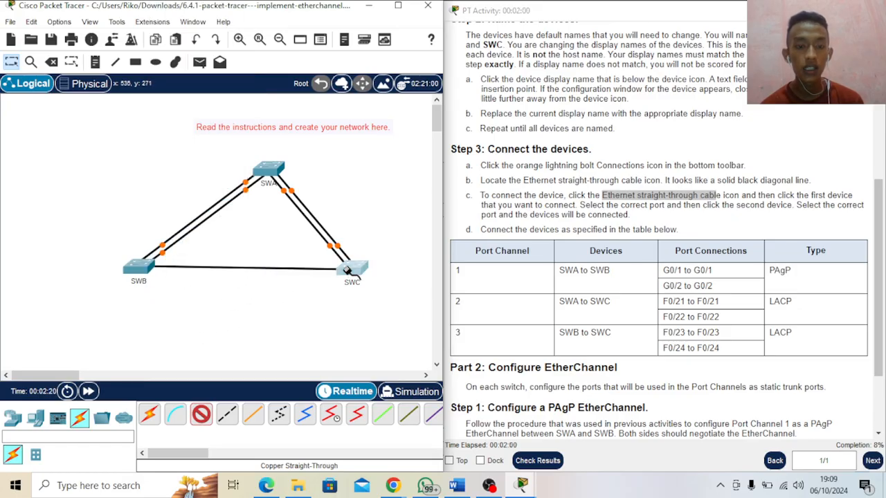
pyautogui.click(350, 269)
pyautogui.click(382, 324)
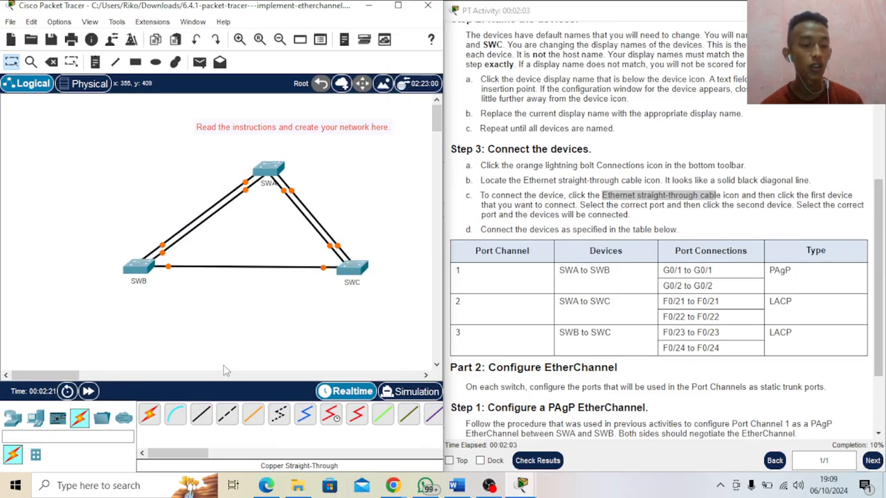
# Add a second copper straight-through cable from SWB FastEthernet0/24 to SWC FastEthernet0/24
pyautogui.click(147, 269)
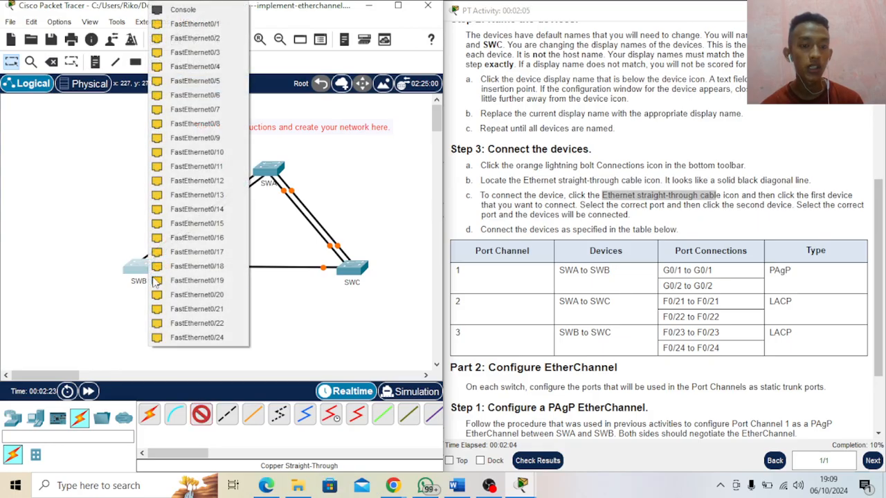
pyautogui.click(178, 338)
pyautogui.click(350, 271)
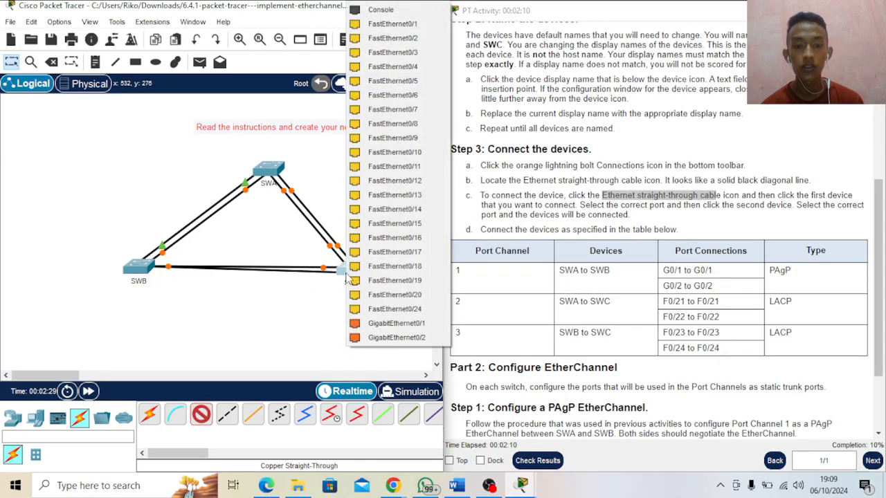
pyautogui.click(389, 312)
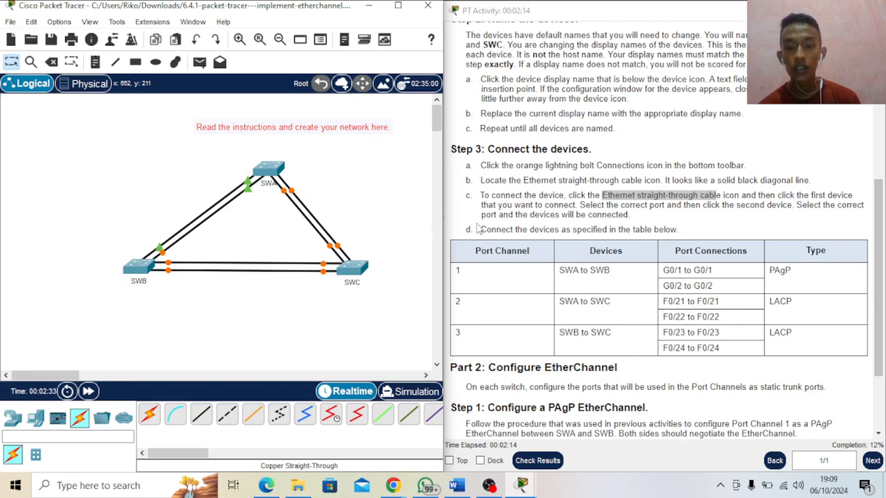
# Open the command line of switch SWA and enter global configuration mode with en and conf t
pyautogui.scroll(-1, 525, 252)
pyautogui.scroll(-2, 525, 249)
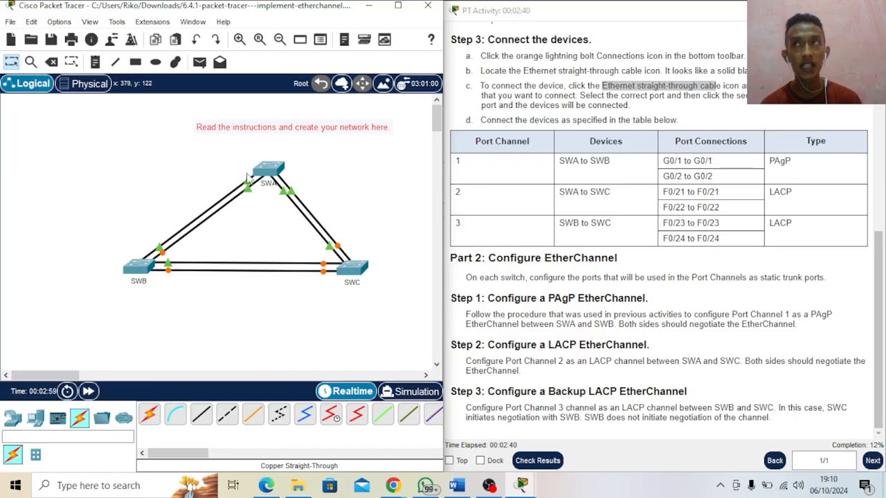
pyautogui.moveTo(266, 164)
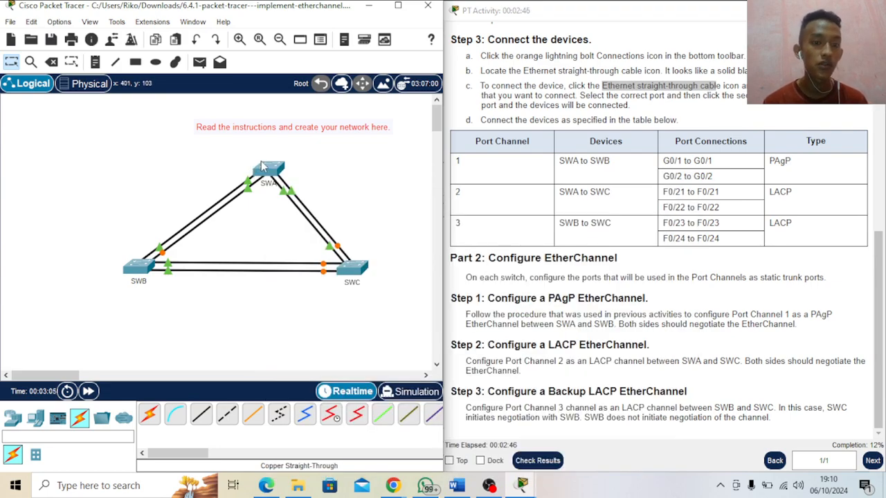
pyautogui.click(270, 173)
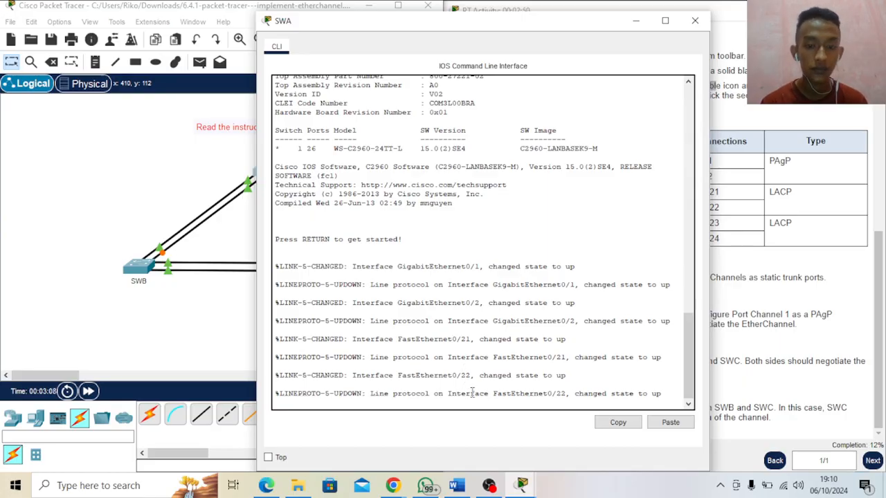
pyautogui.press('Return')
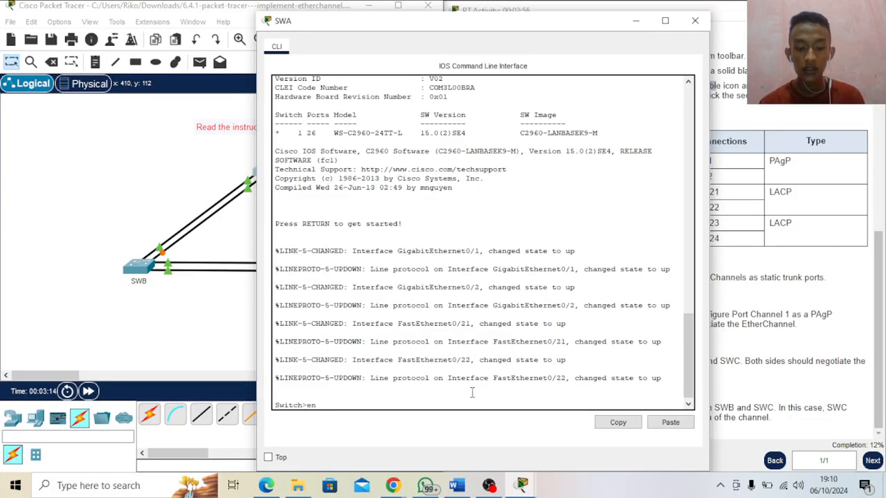
pyautogui.press('Return')
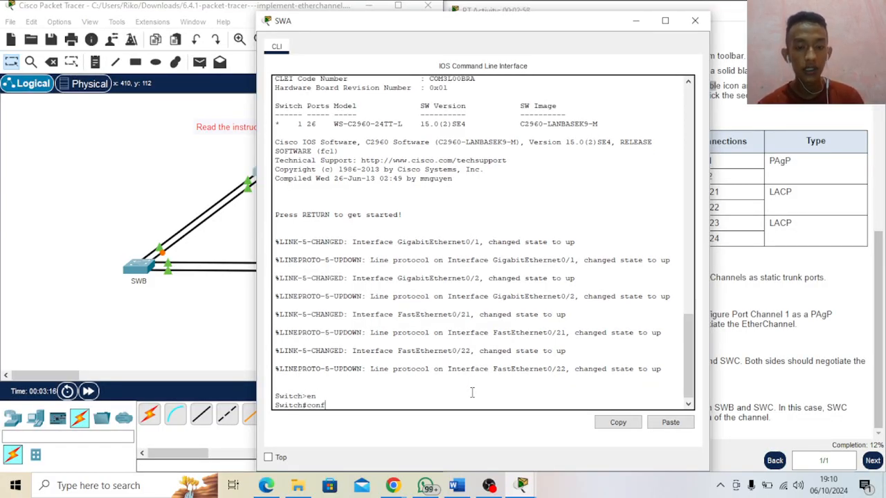
pyautogui.press('Return')
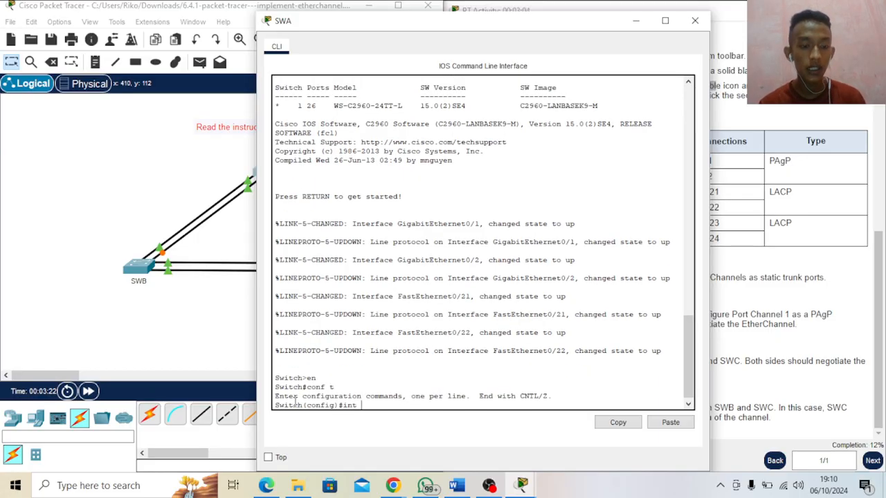
# Configure SWA interface g0/1 as a static trunk with switchport mode trunk
pyautogui.write('int g0/1')
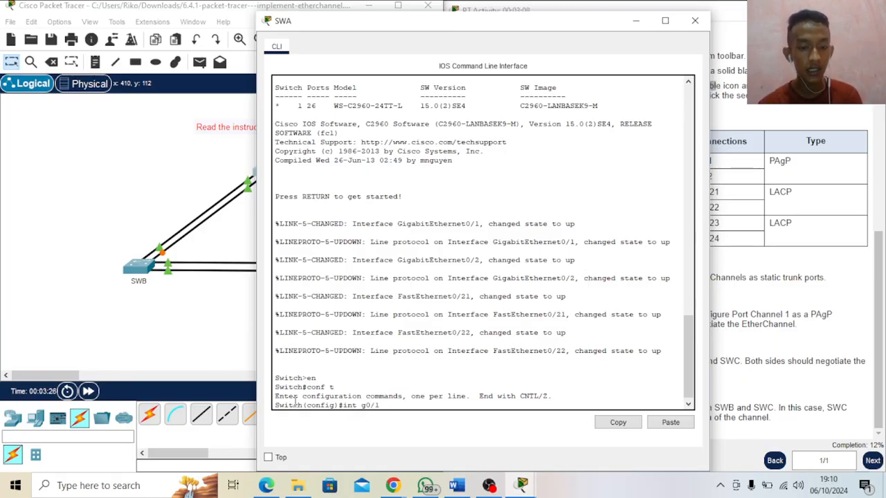
pyautogui.press('Return')
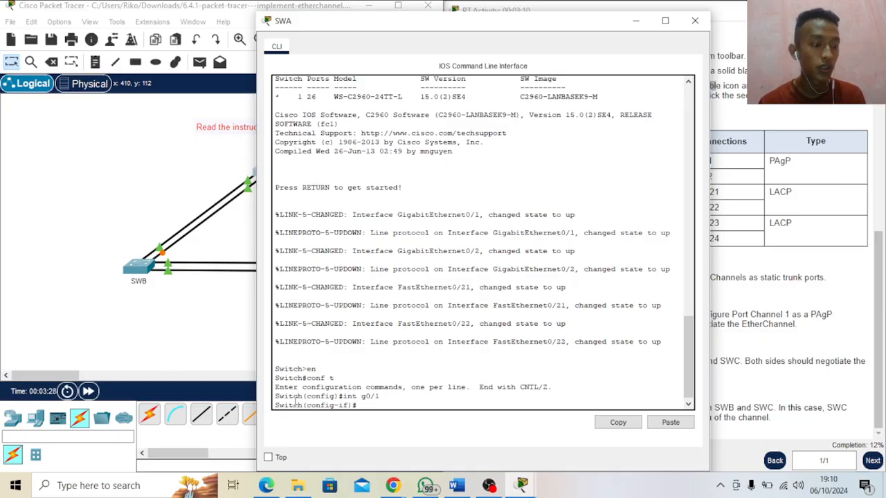
pyautogui.write('switchp')
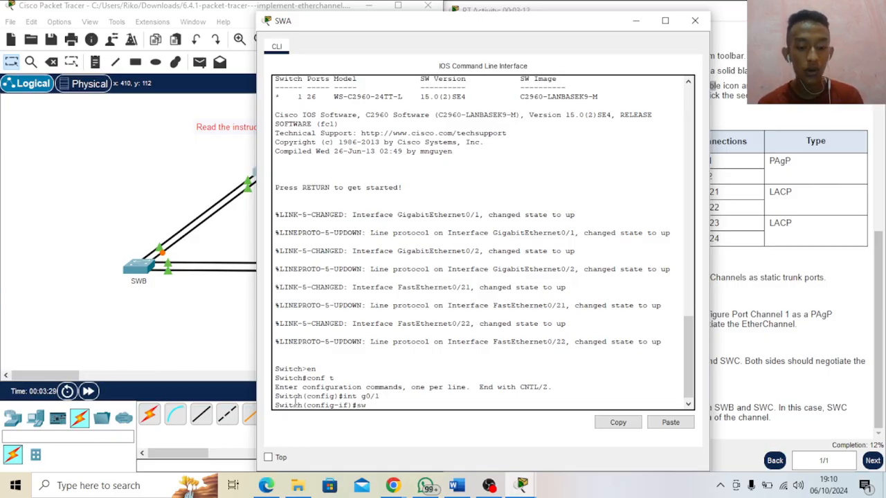
pyautogui.write('or')
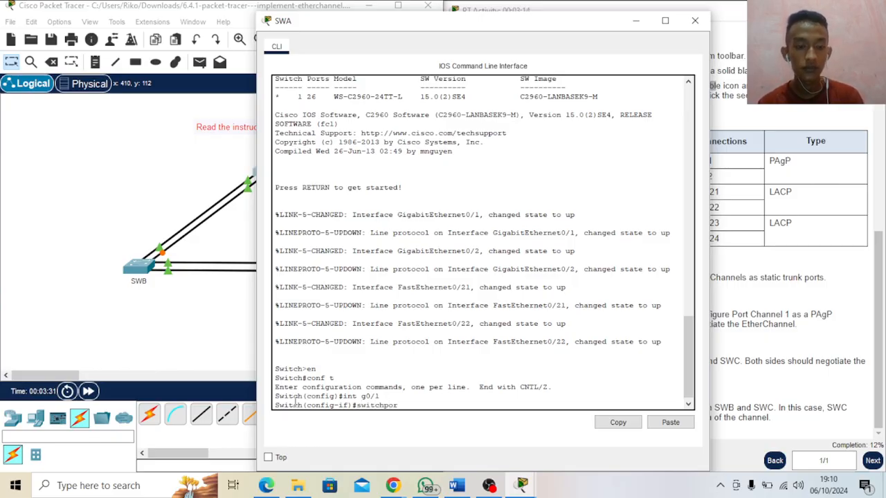
pyautogui.write('t mode trunk')
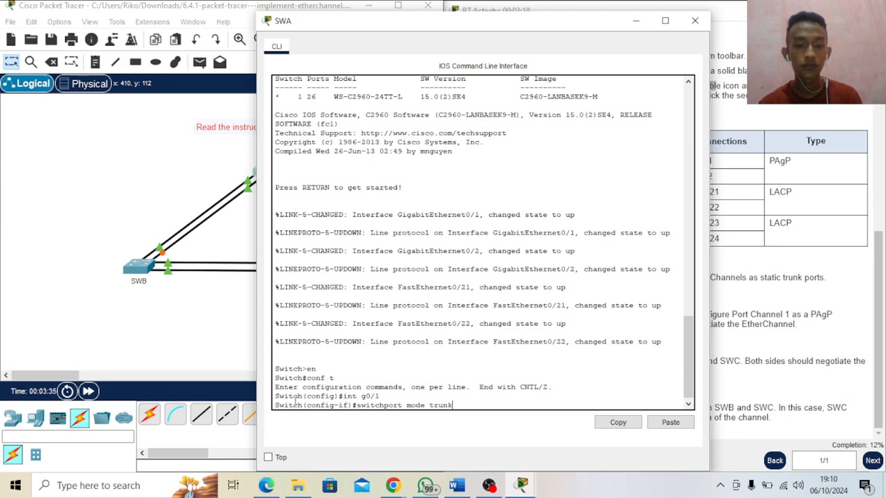
pyautogui.press('Return')
pyautogui.press('Return')
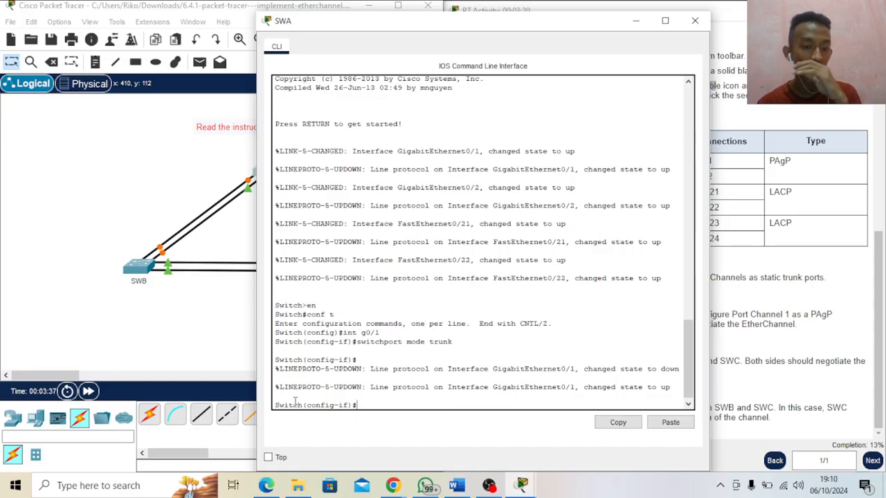
# Assign SWA interface g0/1 to the PAgP channel with channel-group 1 mode desirable
pyautogui.write('channel')
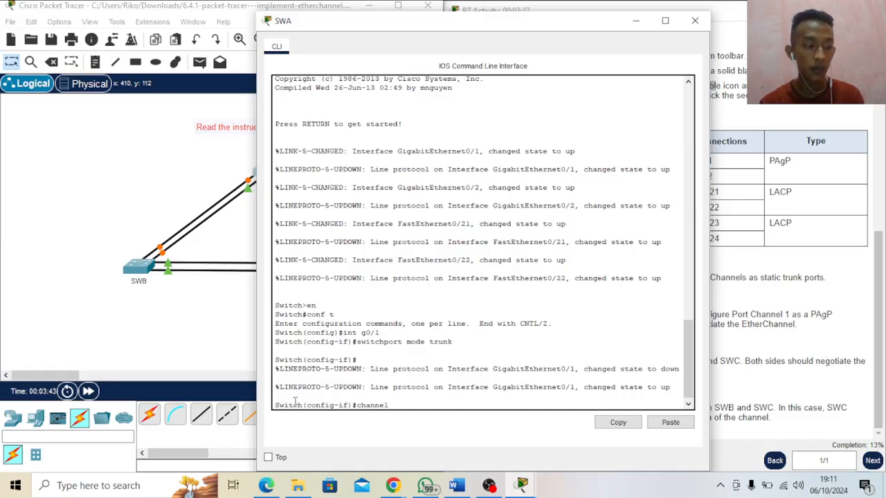
pyautogui.write(' gr')
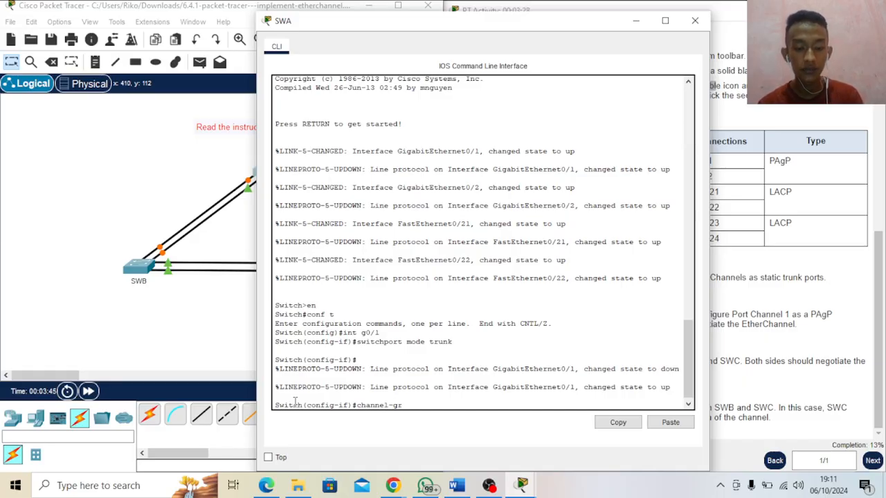
pyautogui.write('oup 1')
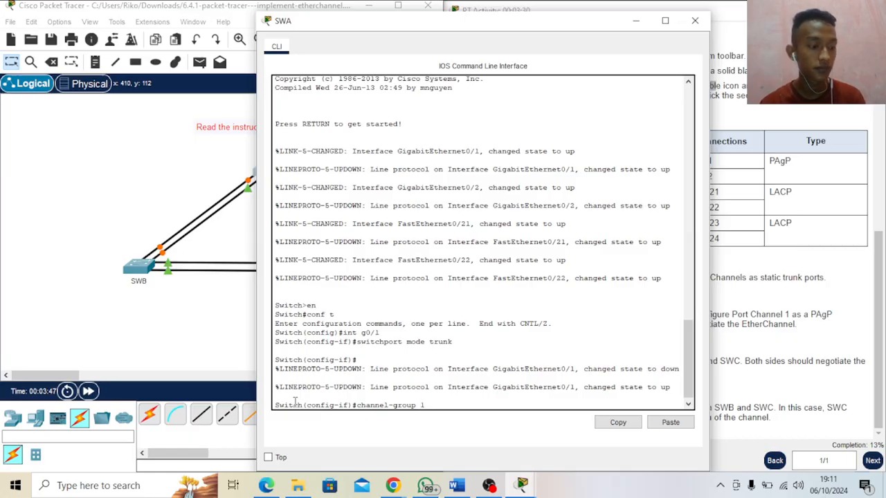
pyautogui.write(' mo')
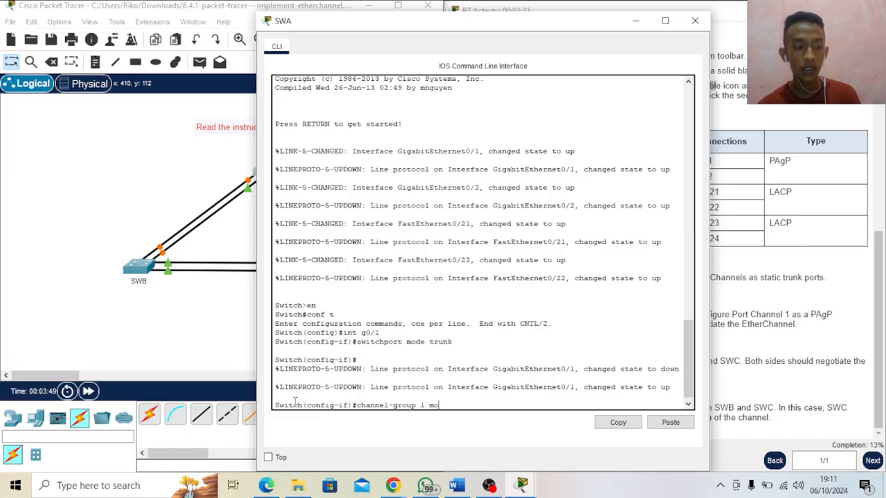
pyautogui.write('de ')
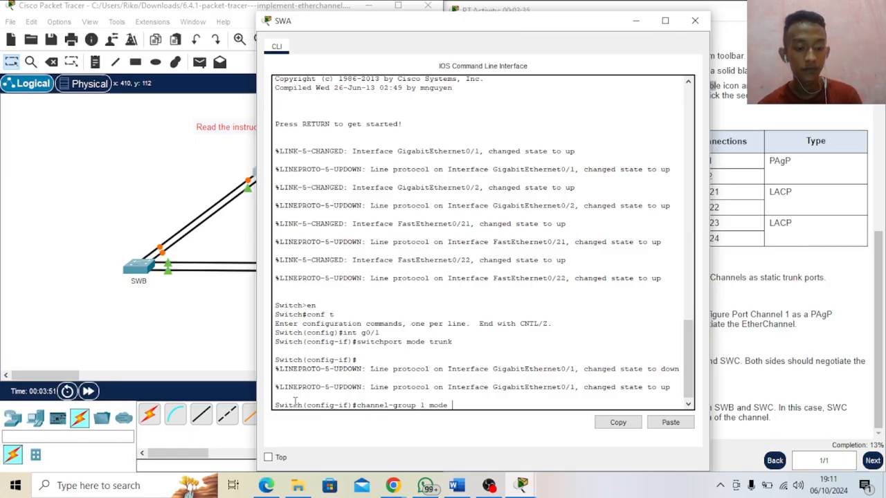
pyautogui.write('desirable')
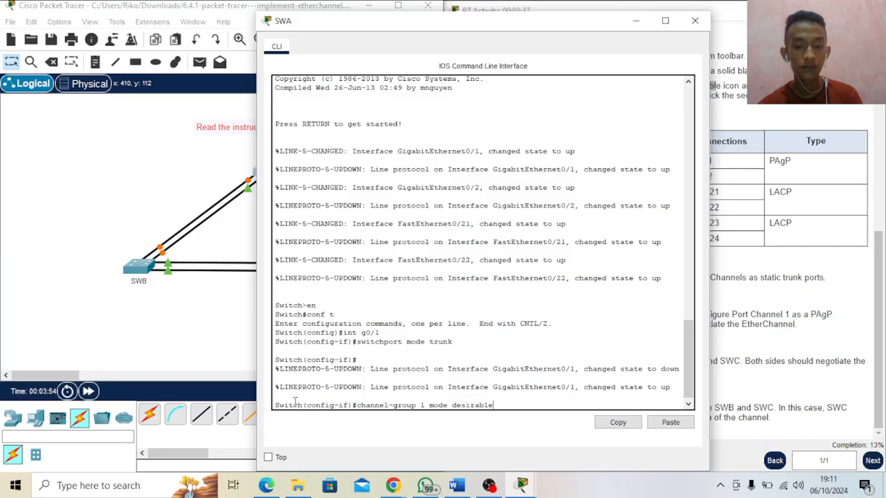
pyautogui.press('Return')
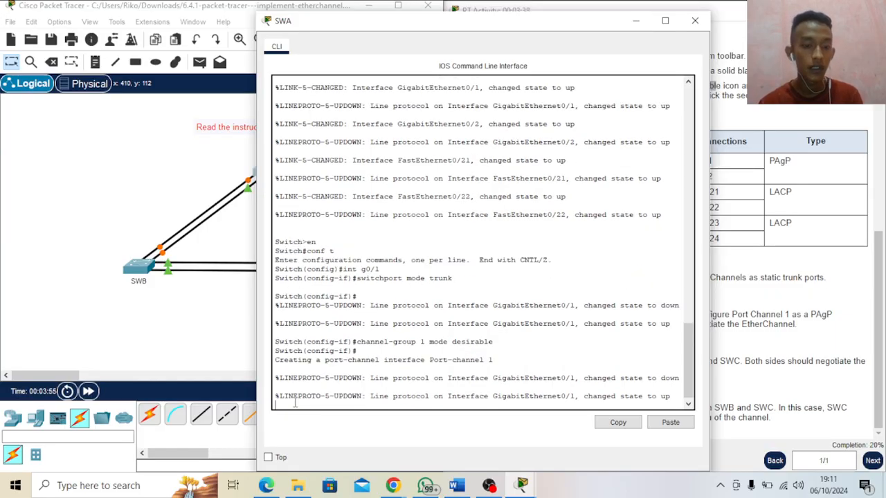
pyautogui.press('Return')
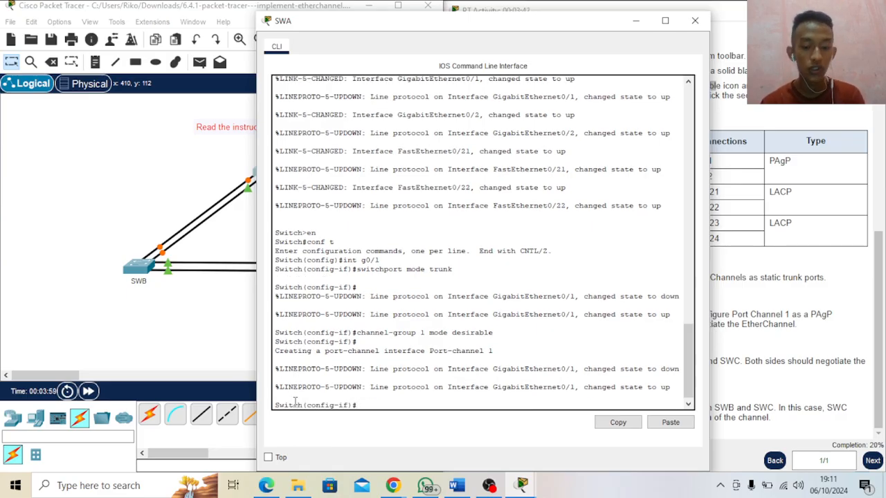
# Switch to SWA interface g0/2 and set it to switchport mode trunk
pyautogui.write('int')
pyautogui.write(' g')
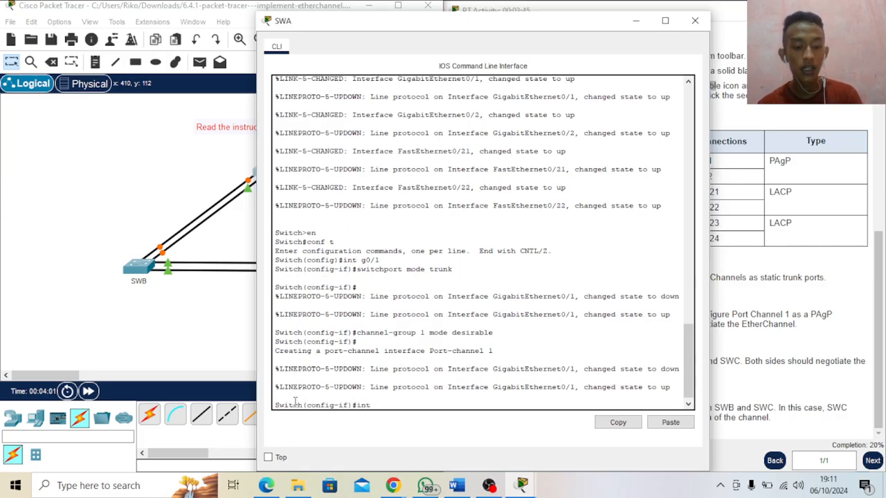
pyautogui.write('0/1')
pyautogui.press('BackSpace')
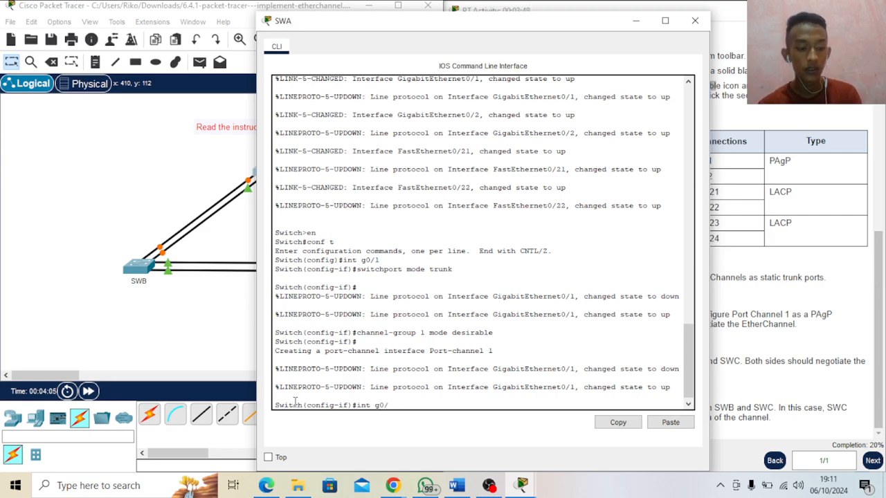
pyautogui.write('2')
pyautogui.press('Return')
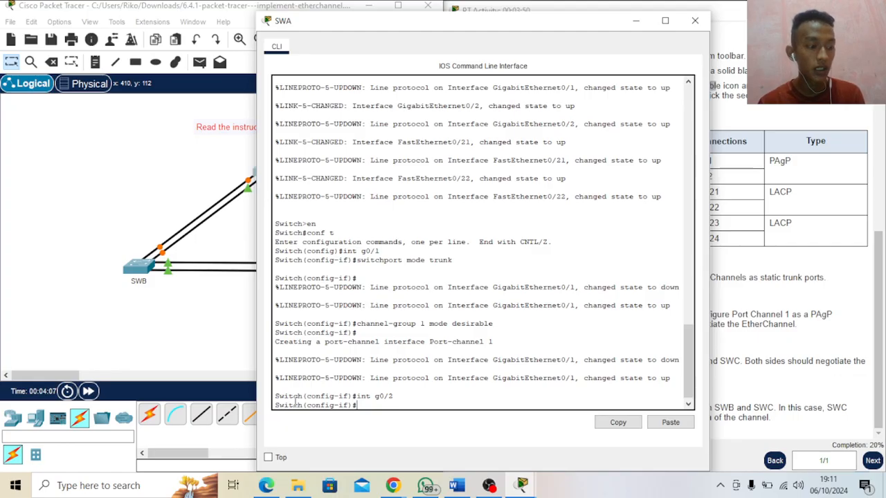
pyautogui.write('sw')
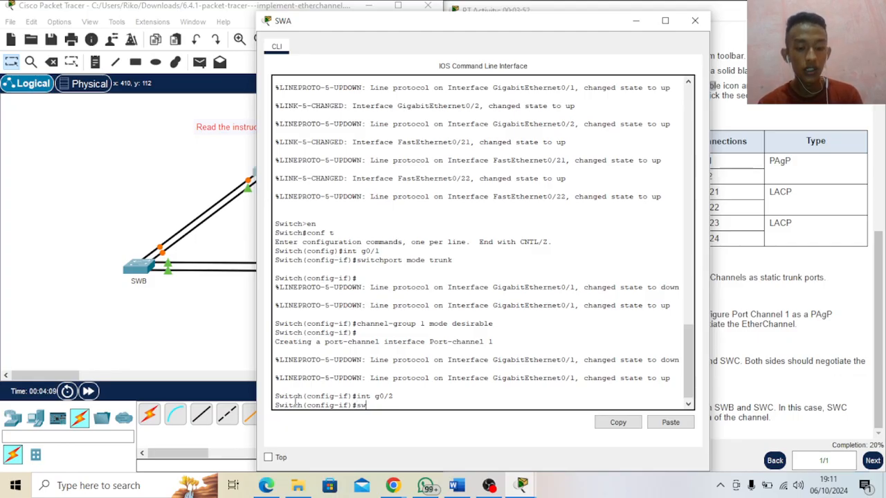
pyautogui.write('itchport mode trunk')
pyautogui.press('Return')
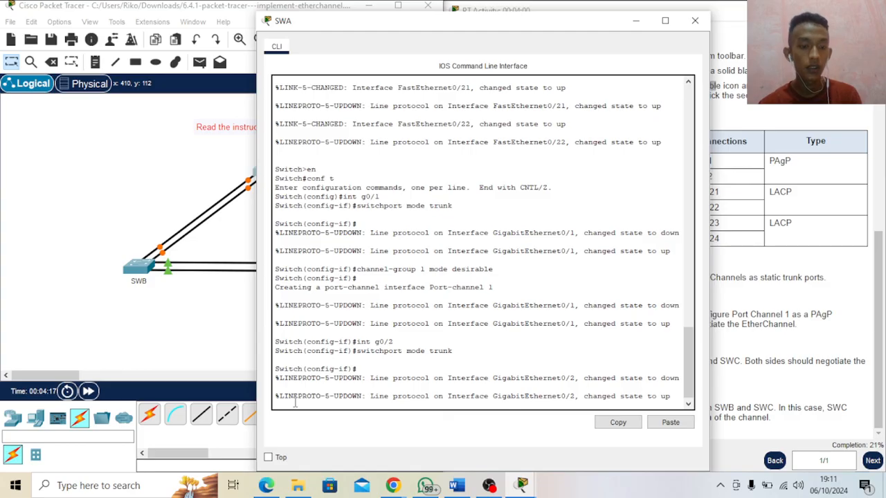
# Assign SWA interface g0/2 to the PAgP channel with channel-group 1 mode desirable
pyautogui.write('channel ')
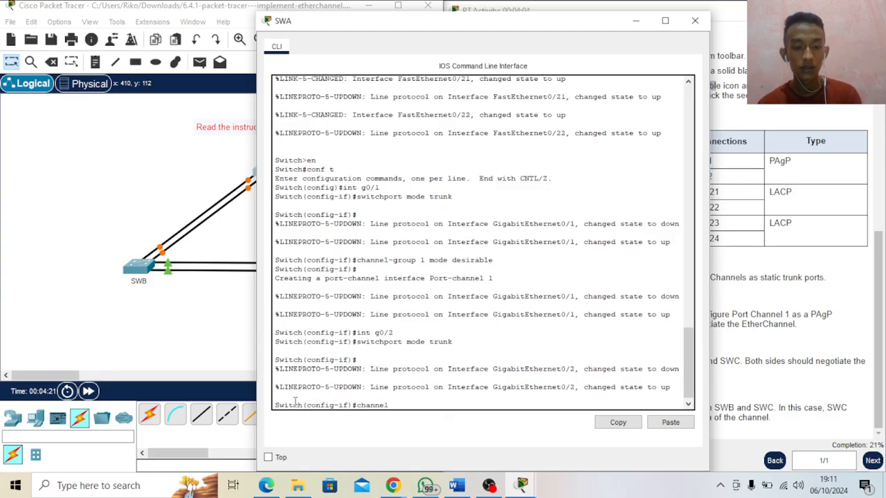
pyautogui.write('g')
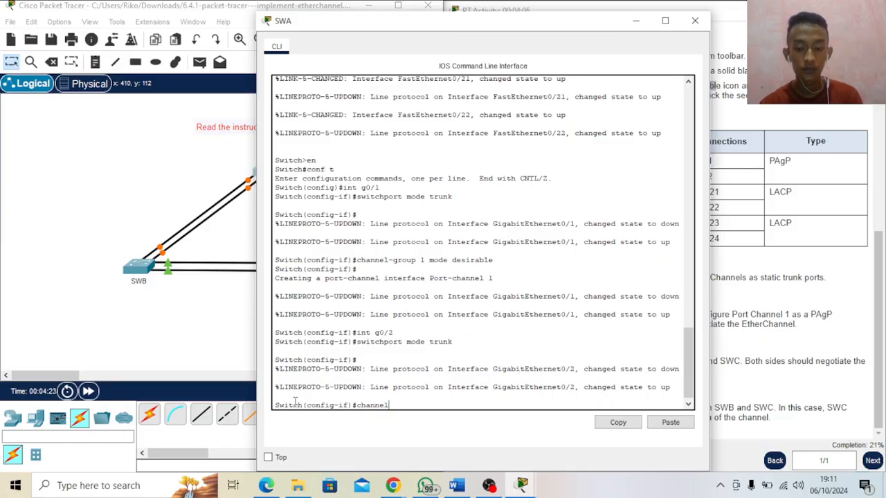
pyautogui.write('roup')
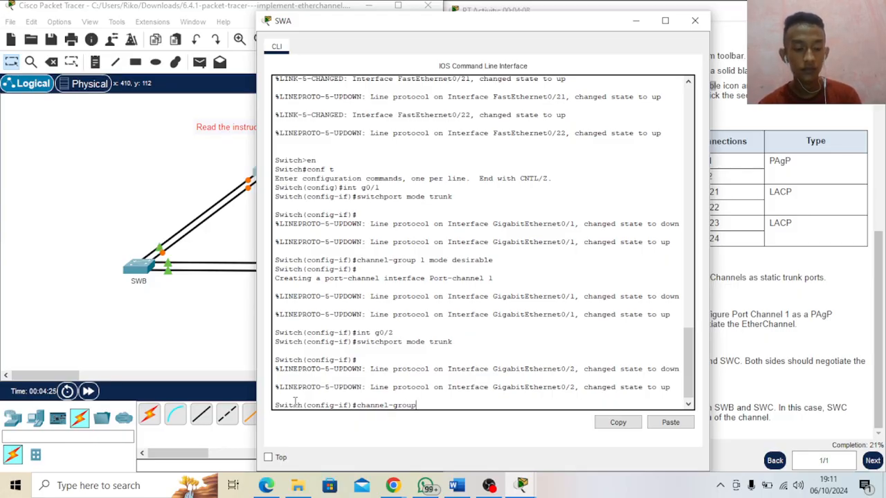
pyautogui.write(' 1 ')
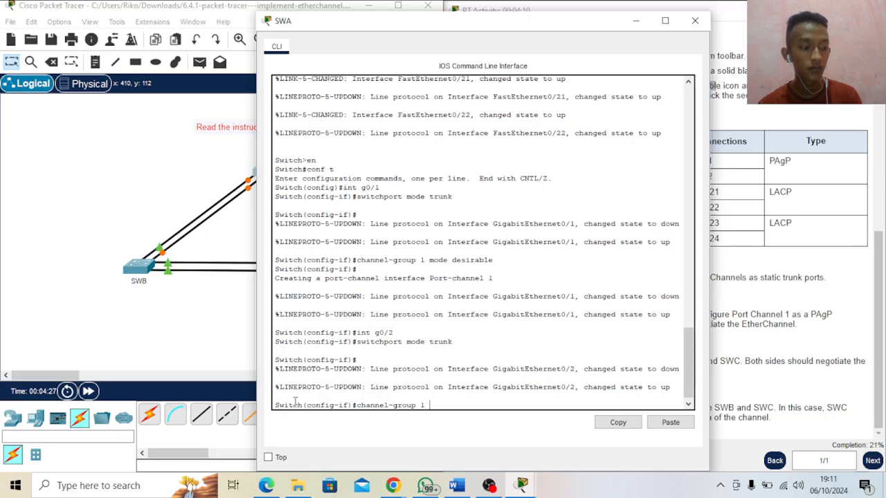
pyautogui.write('mode desirab')
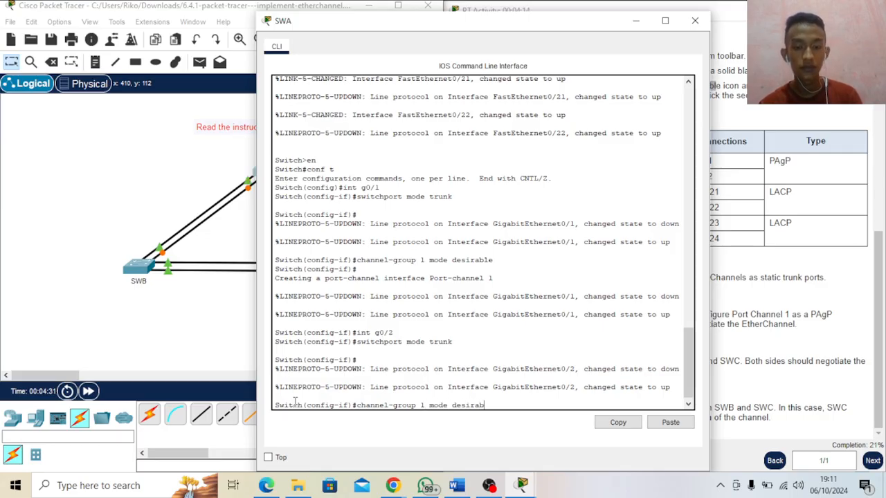
pyautogui.write('le')
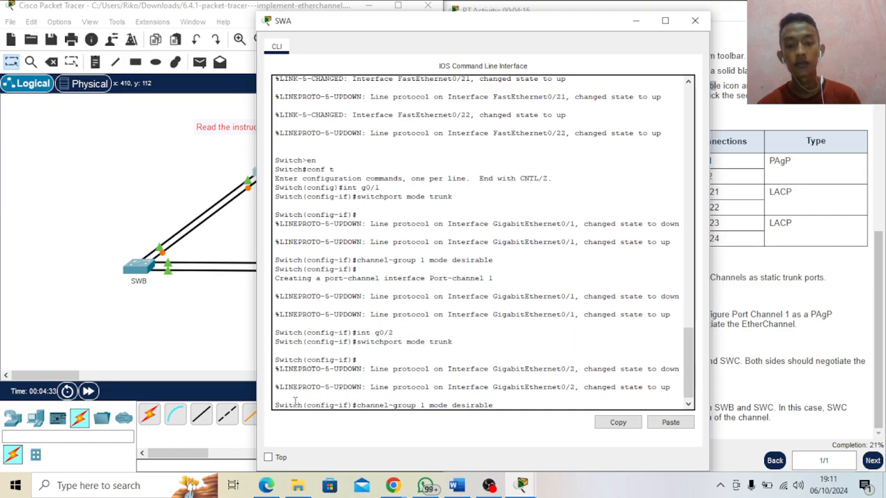
pyautogui.press('Return')
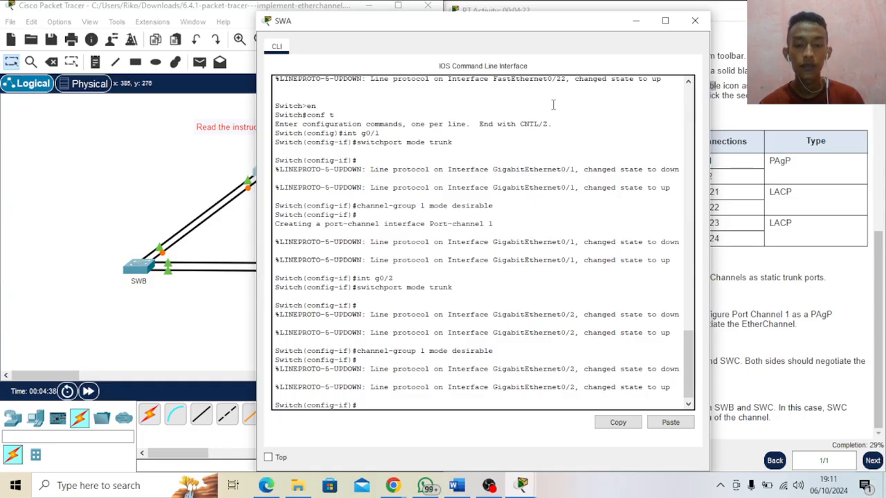
# Switch to the 6.4.1.pdf notes in Microsoft Edge and copy the SWA and SWB PAgP commands for GigabitEthernet0/1 and GigabitEthernet0/2
pyautogui.scroll(4, 367, 311)
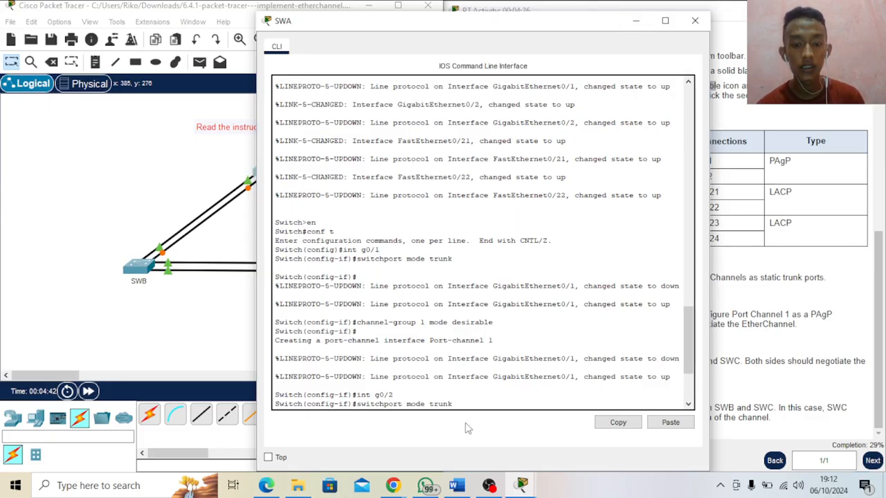
pyautogui.click(94, 202)
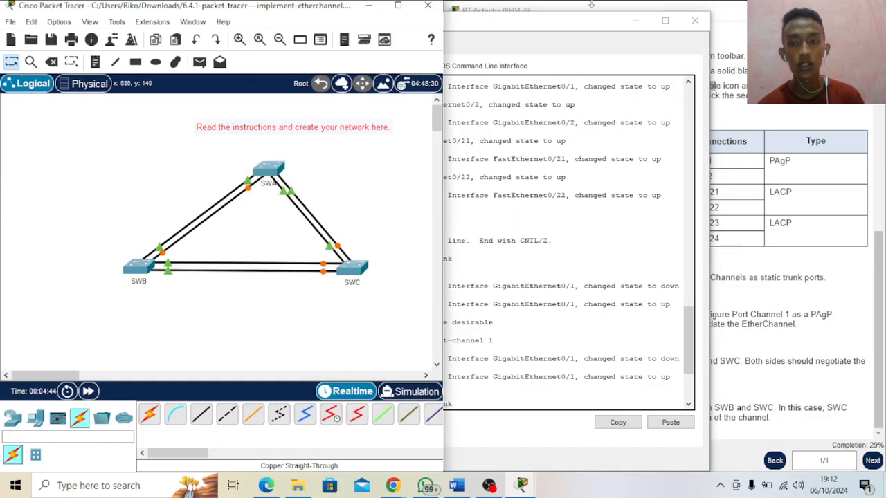
pyautogui.click(137, 268)
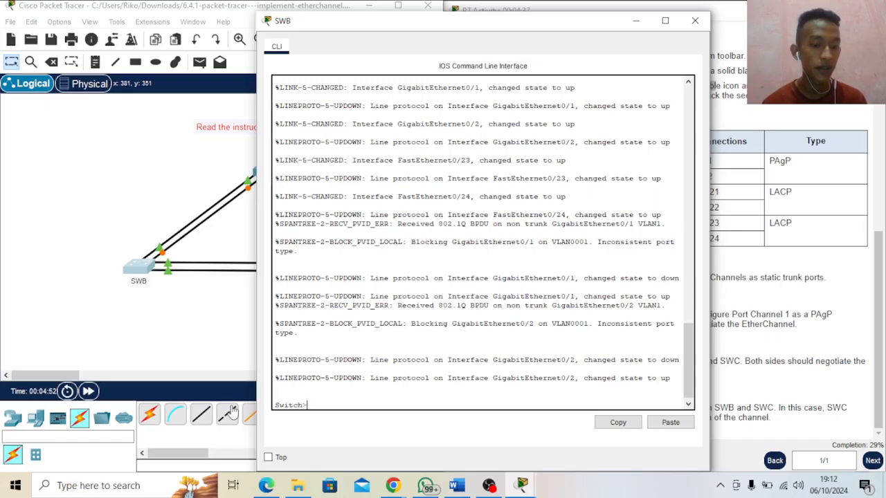
pyautogui.click(265, 485)
pyautogui.moveTo(499, 190); pyautogui.dragTo(605, 276)
pyautogui.rightClick(605, 275)
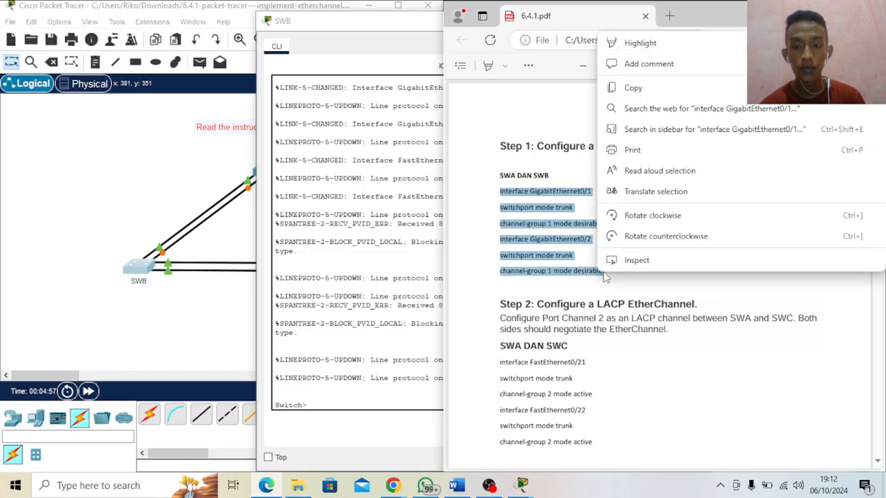
pyautogui.click(632, 87)
# Return to Packet Tracer, open SWB's CLI and enter global configuration mode with en and conf t
pyautogui.click(184, 209)
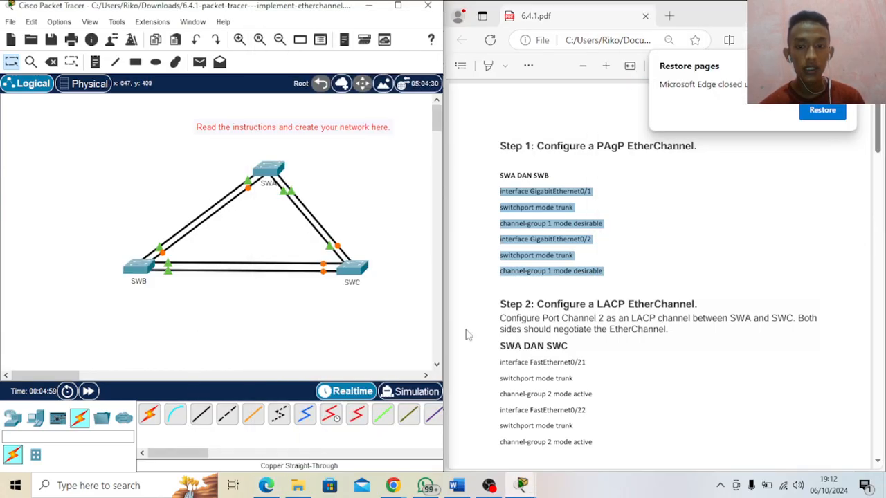
pyautogui.click(140, 268)
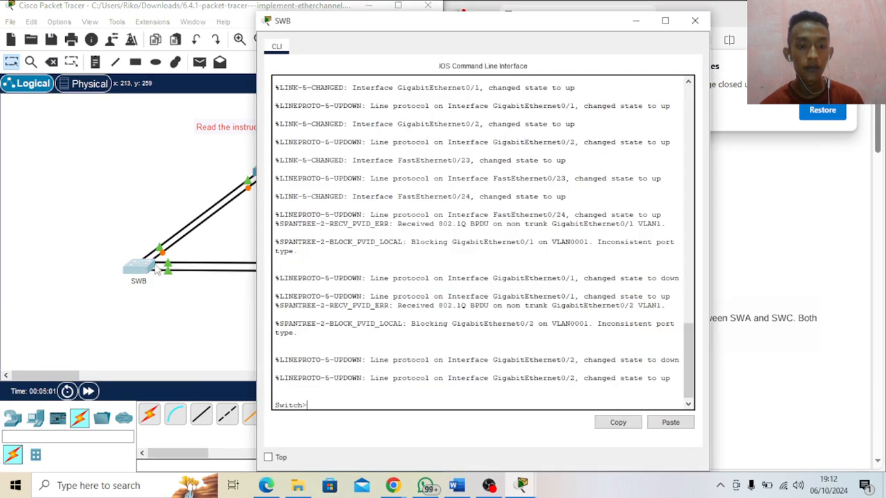
pyautogui.write('en')
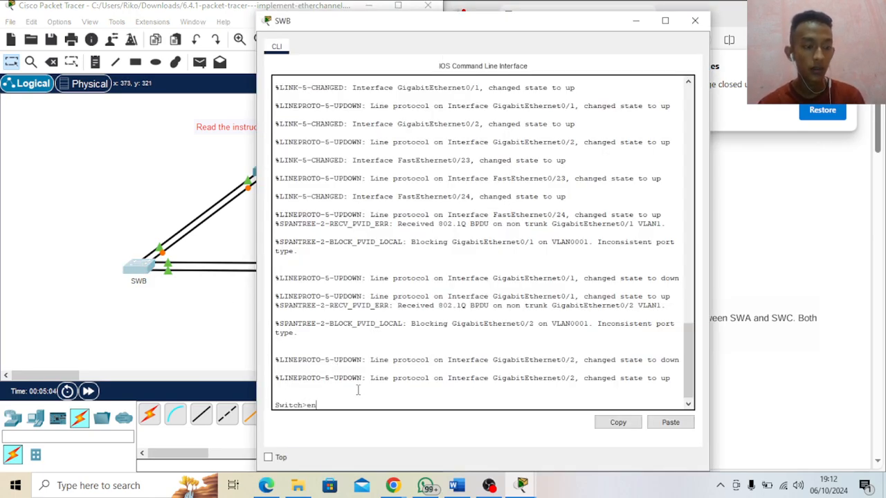
pyautogui.press('Return')
pyautogui.write('conf t')
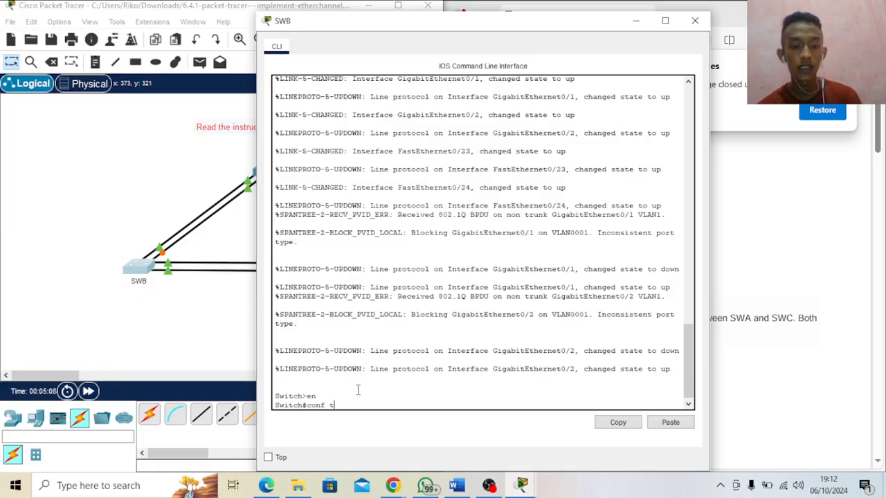
pyautogui.press('Return')
# Paste the copied commands on SWB to trunk GigabitEthernet0/1 and GigabitEthernet0/2 and assign both to channel-group 1 mode desirable
pyautogui.rightClick(359, 402)
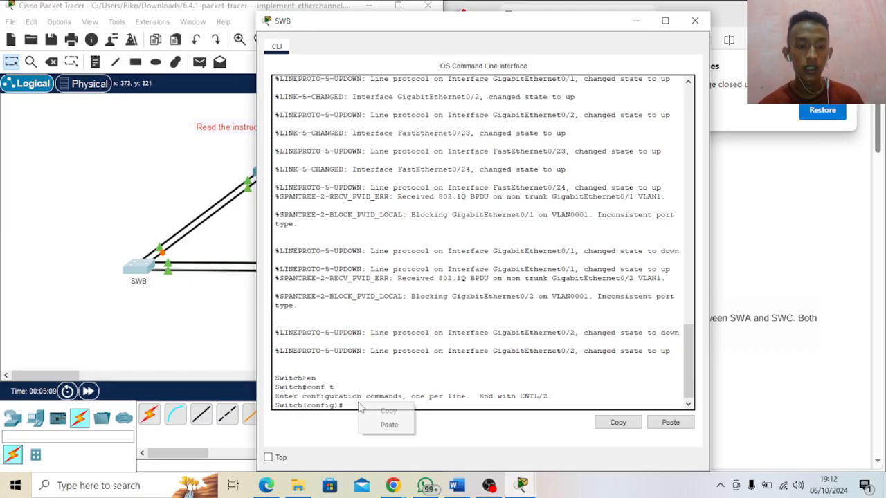
pyautogui.click(372, 426)
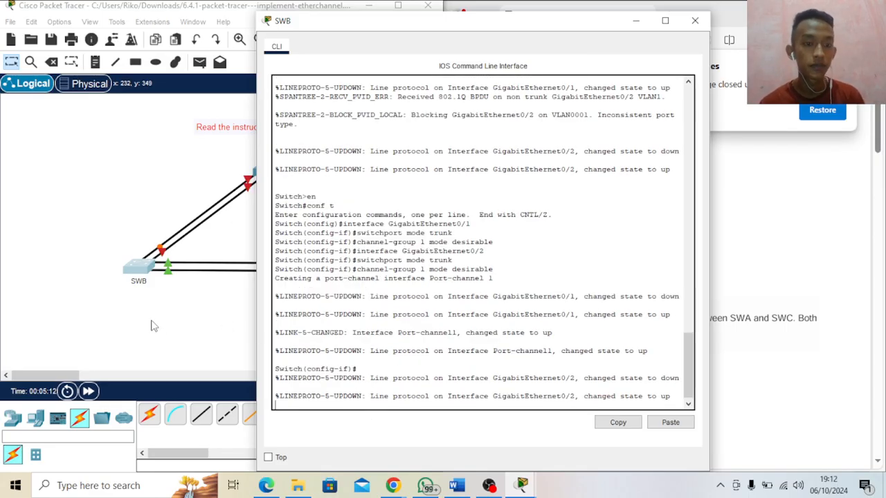
pyautogui.press('Return')
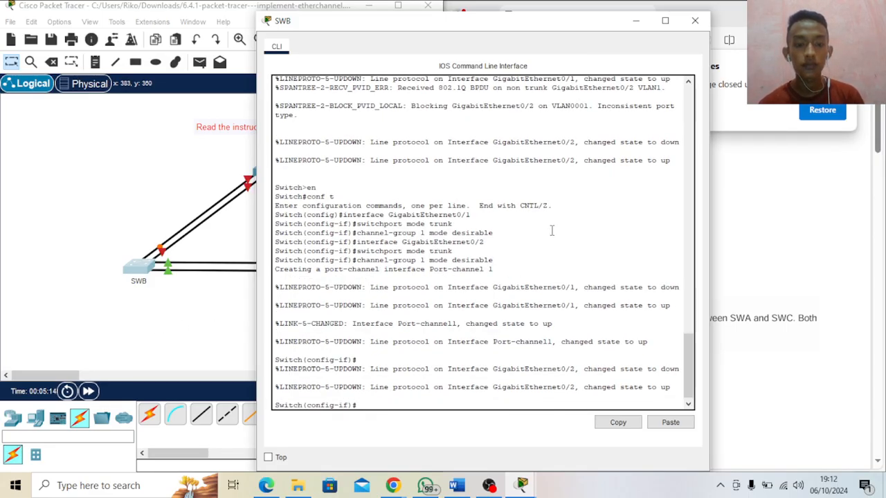
# Minimize the SWB window and bring the PT Activity instructions back beside the topology
pyautogui.click(642, 25)
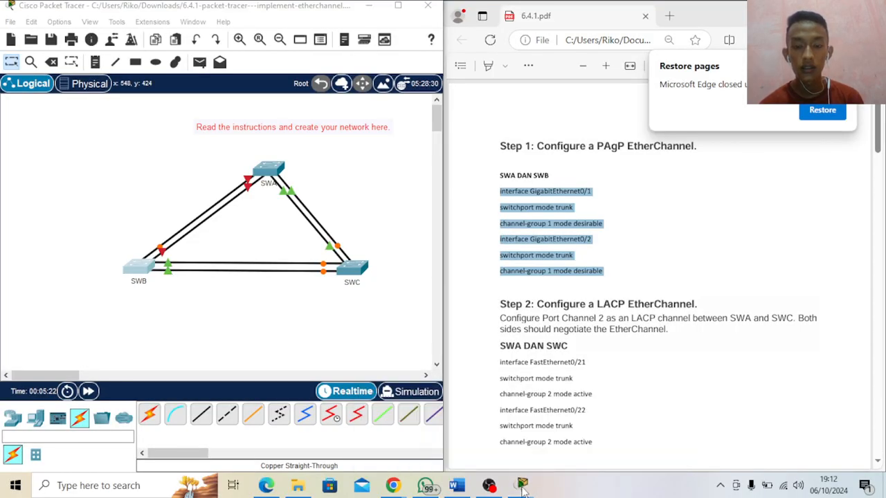
pyautogui.moveTo(519, 481)
pyautogui.click(483, 447)
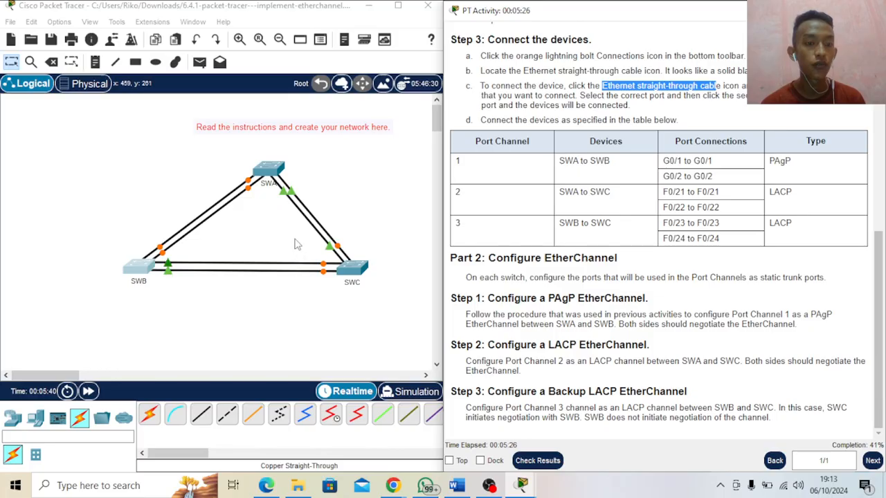
pyautogui.click(355, 275)
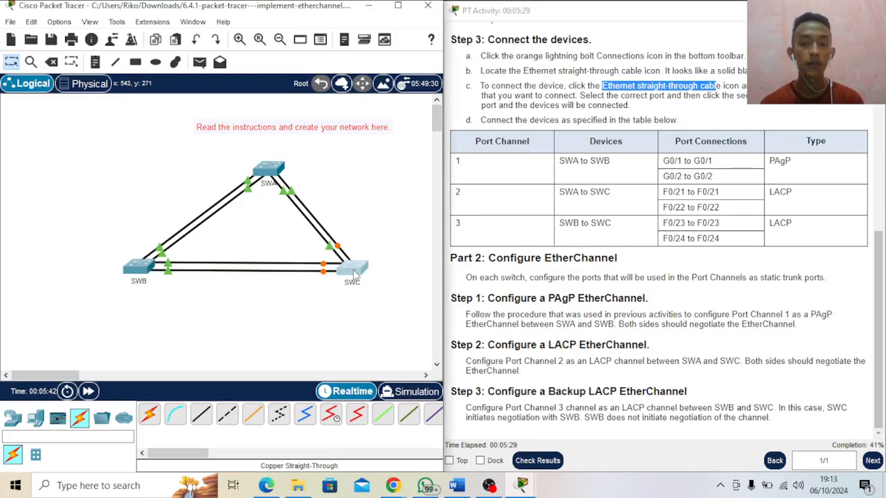
pyautogui.click(355, 275)
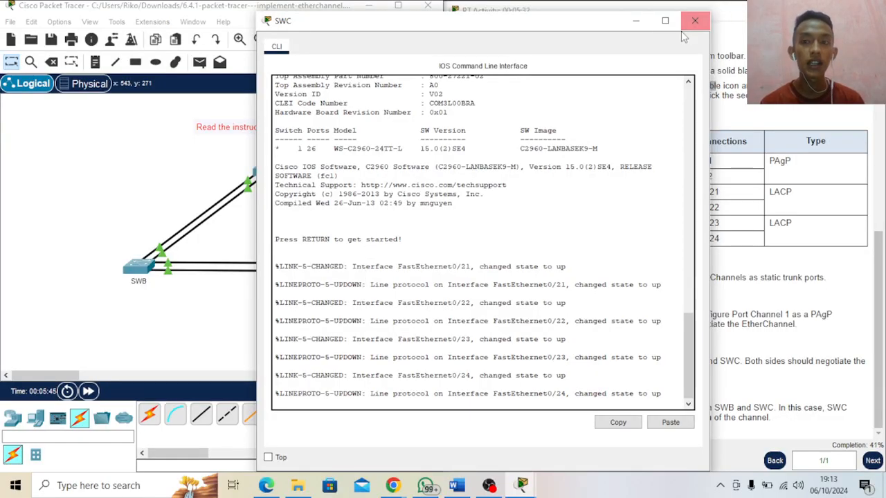
pyautogui.click(695, 20)
# Open SWA's CLI and bring up a fresh command prompt
pyautogui.click(258, 172)
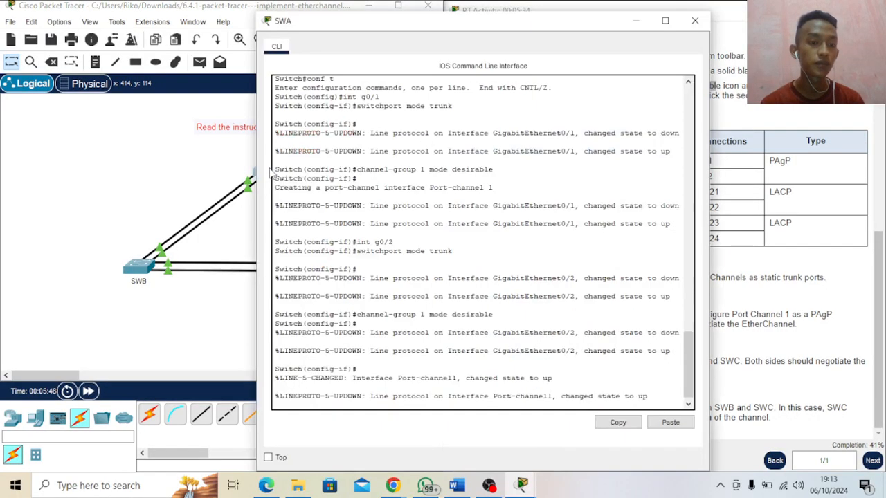
pyautogui.click(421, 292)
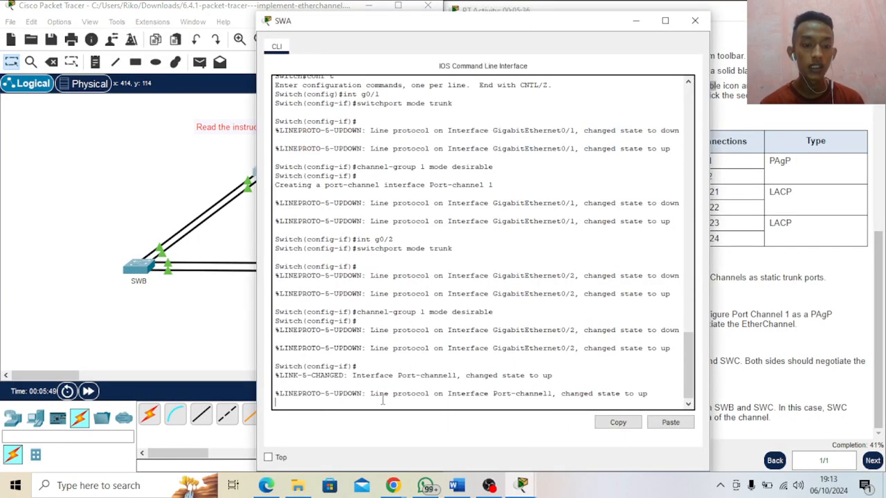
pyautogui.press('Return')
# Try to re-enter privileged and global configuration mode on SWA with en, conf t and enable
pyautogui.write('en')
pyautogui.press('Return')
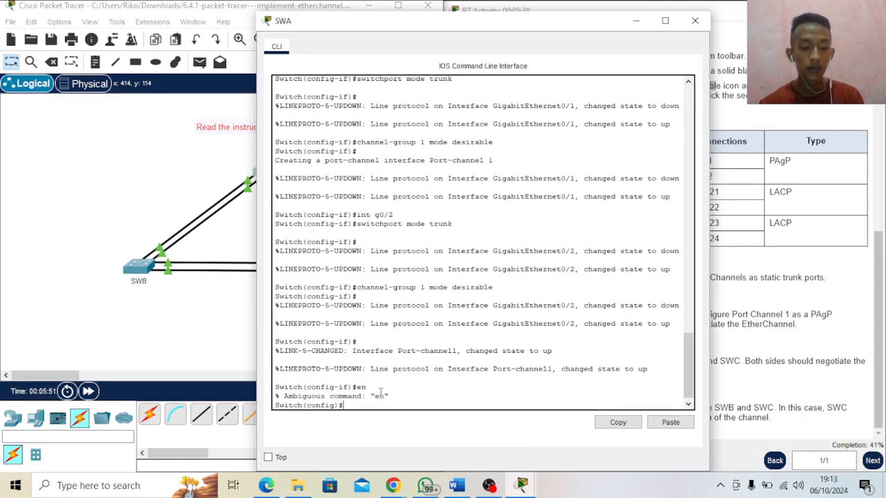
pyautogui.write('conf ')
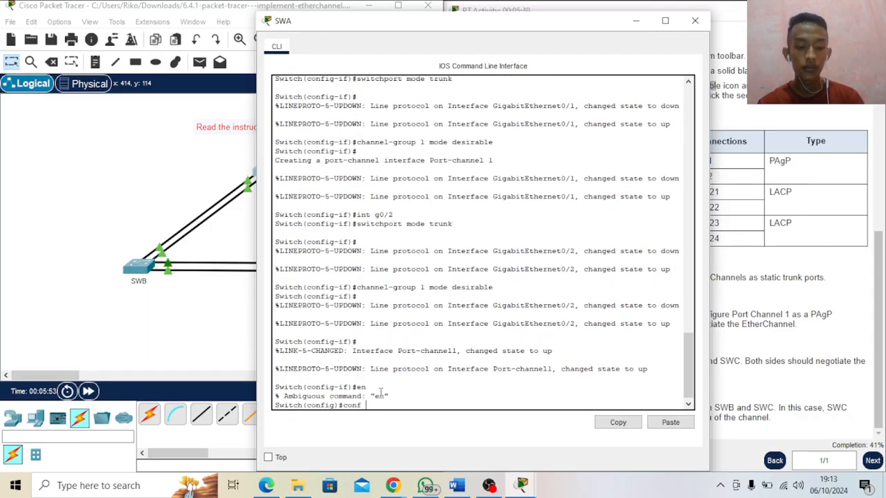
pyautogui.write('t')
pyautogui.press('Return')
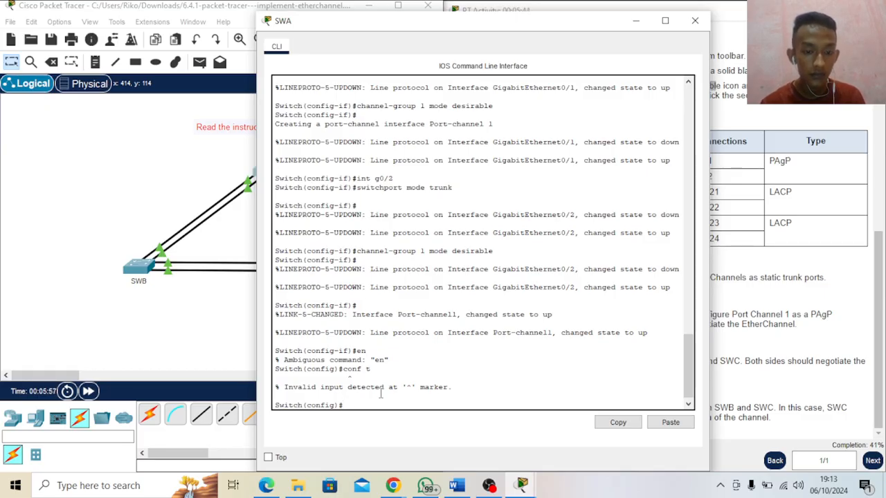
pyautogui.write('enable')
pyautogui.press('Return')
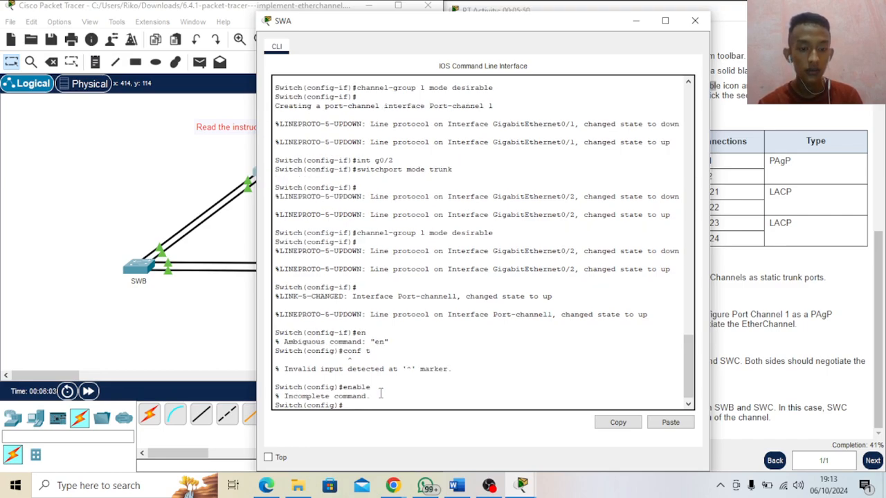
pyautogui.write('en')
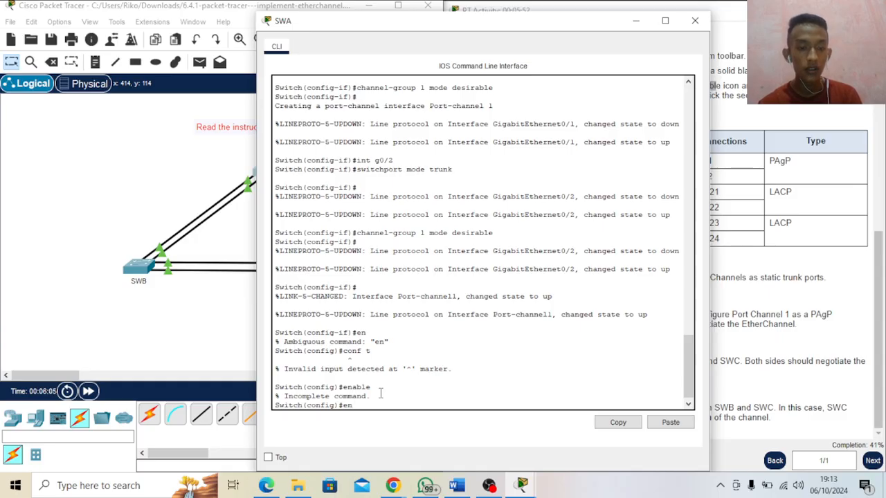
pyautogui.press('BackSpace')
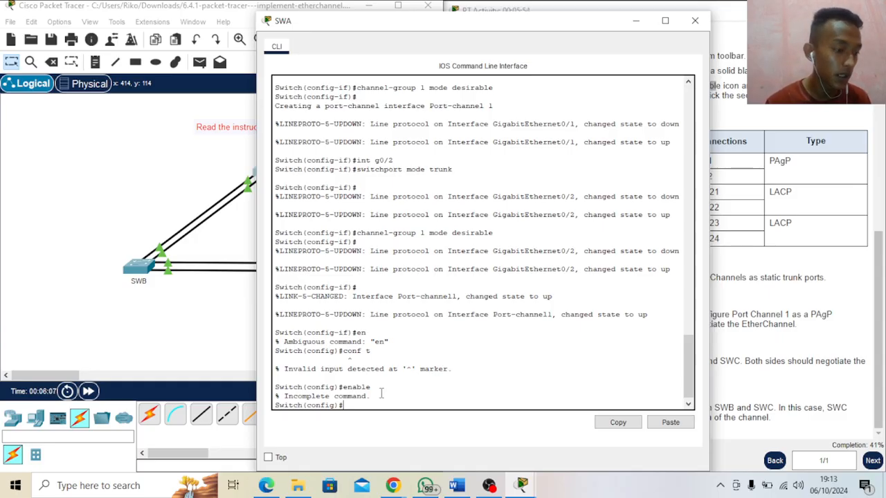
# Select SWA interface f0/21 and make it a static trunk with switchport mode trunk
pyautogui.write('int')
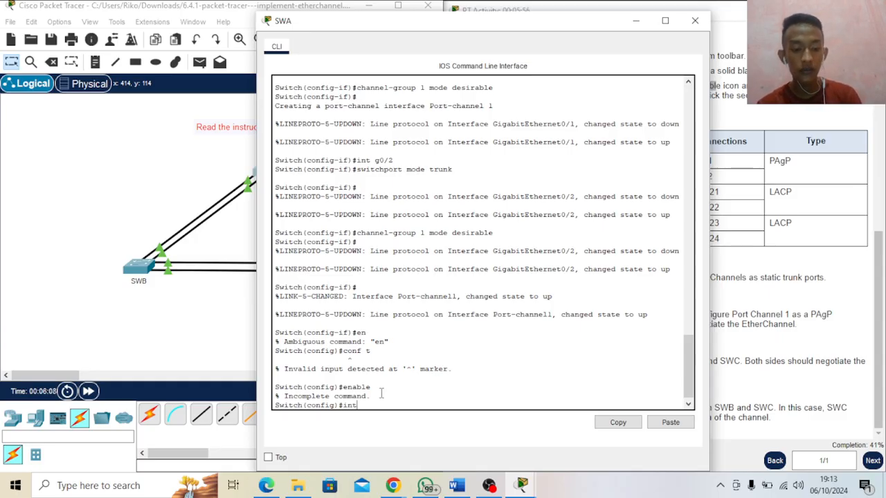
pyautogui.write(' f0/21')
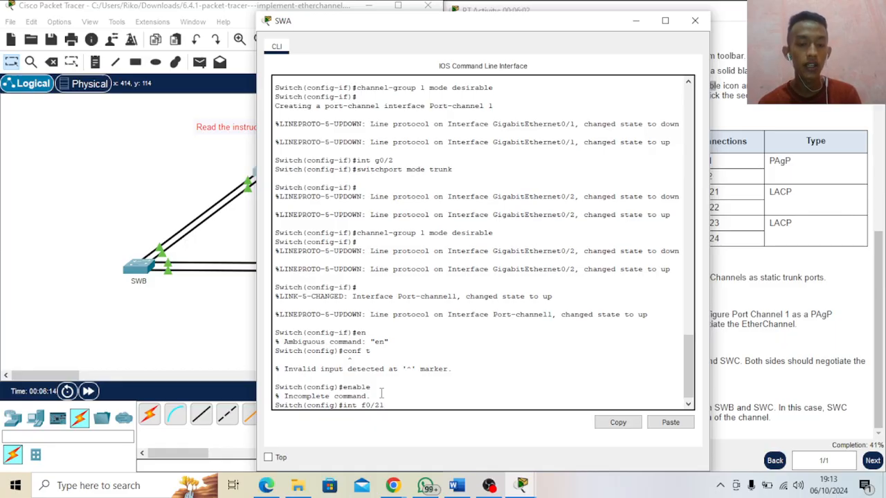
pyautogui.press('Return')
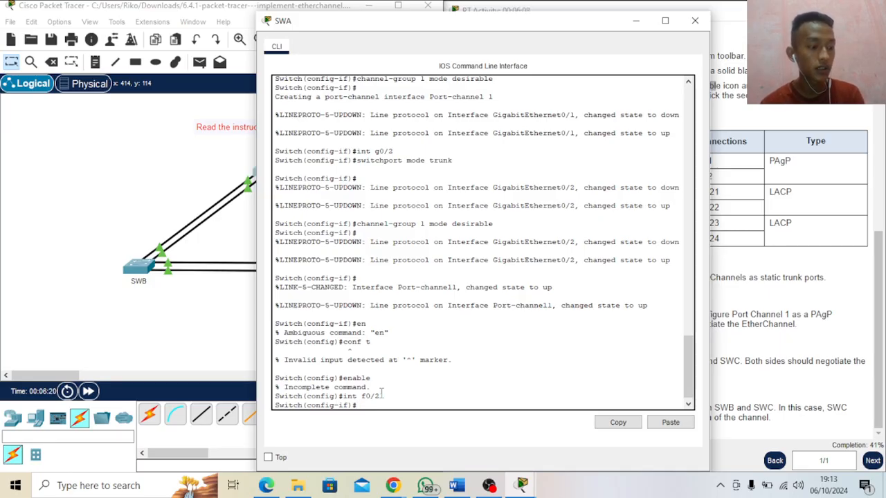
pyautogui.write('switchpo')
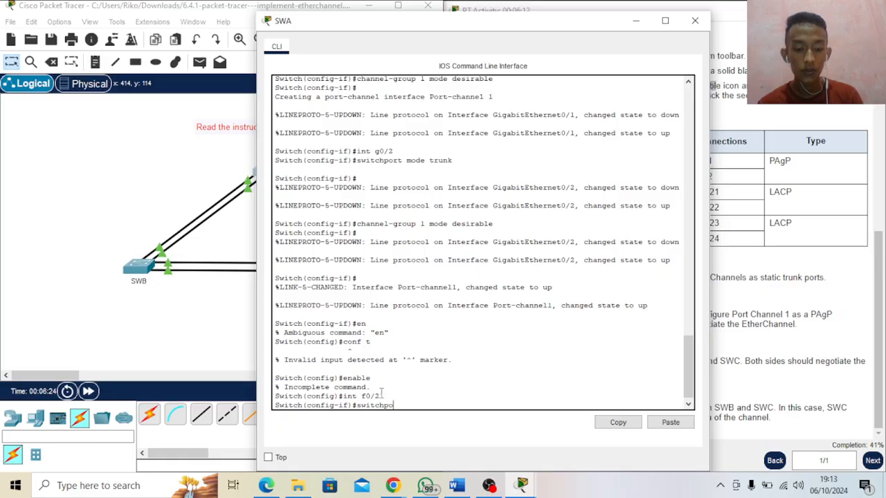
pyautogui.write('rt mode')
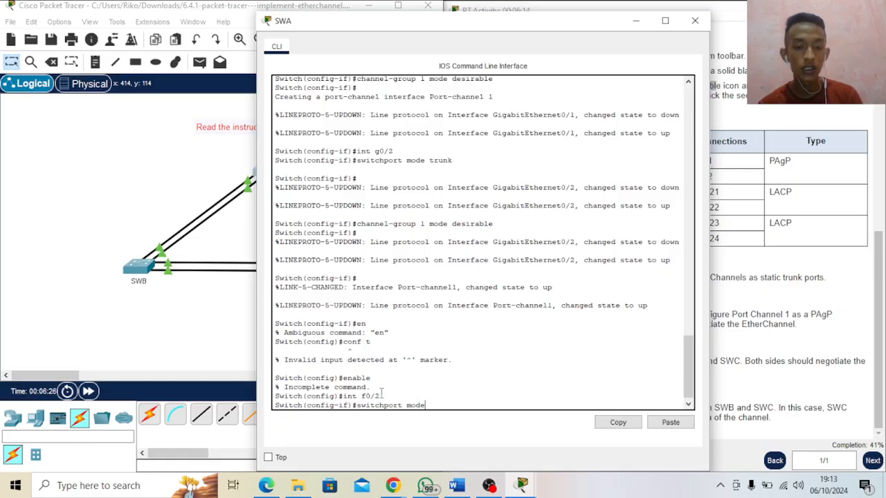
pyautogui.write(' trunk')
pyautogui.press('Return')
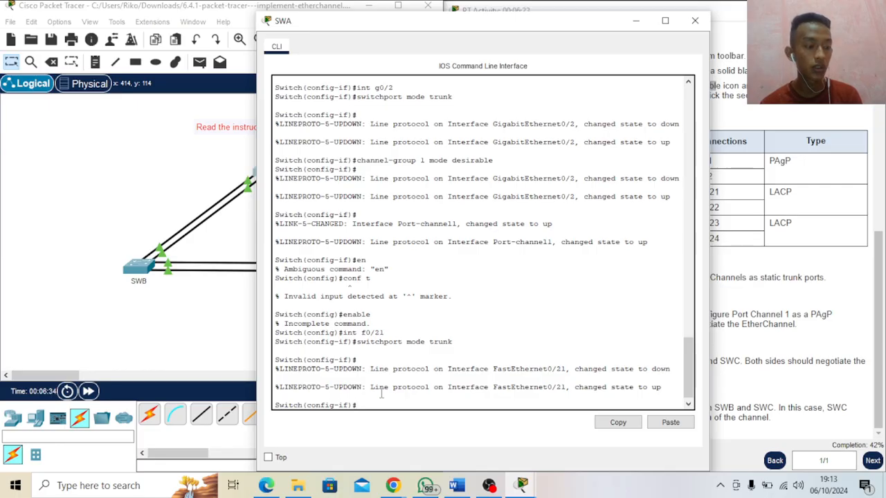
# Try to assign SWA interface f0/21 to LACP channel group 2 in active mode
pyautogui.write('channel')
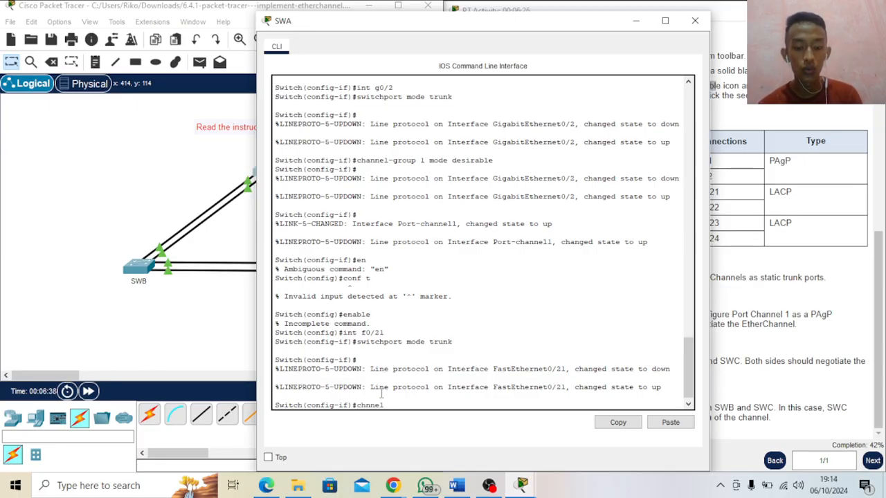
pyautogui.write('-group')
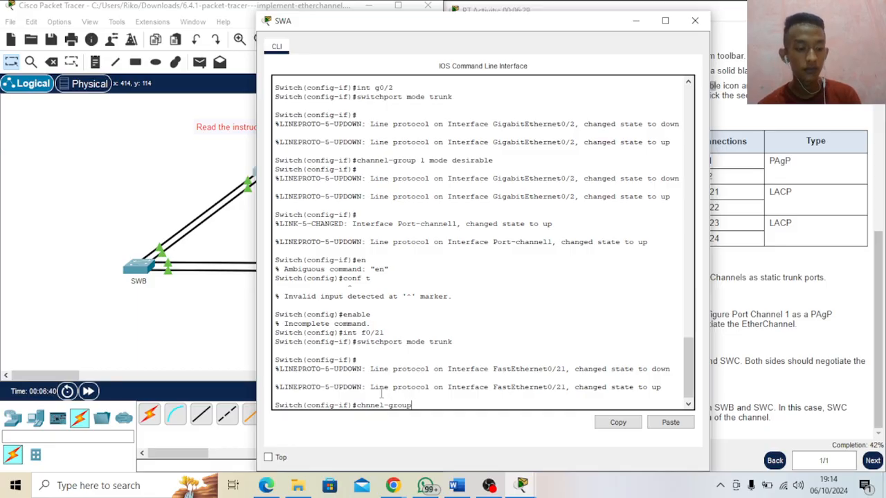
pyautogui.write(' 2')
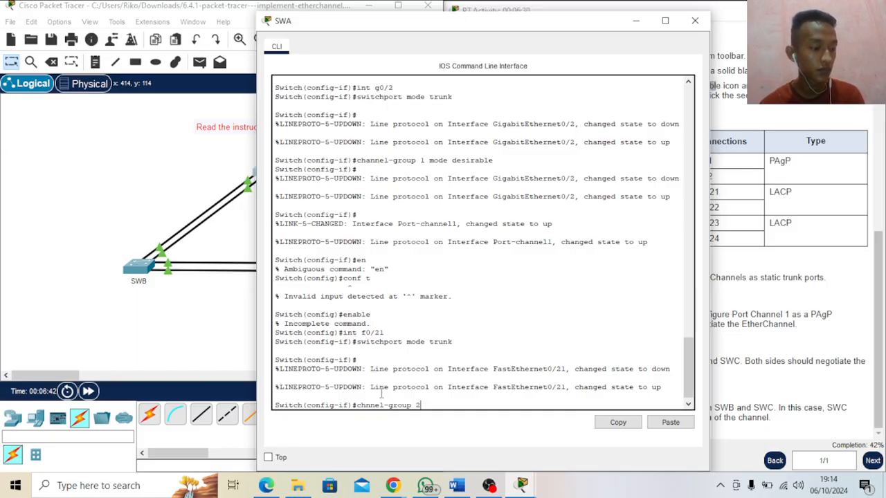
pyautogui.write('mode ace')
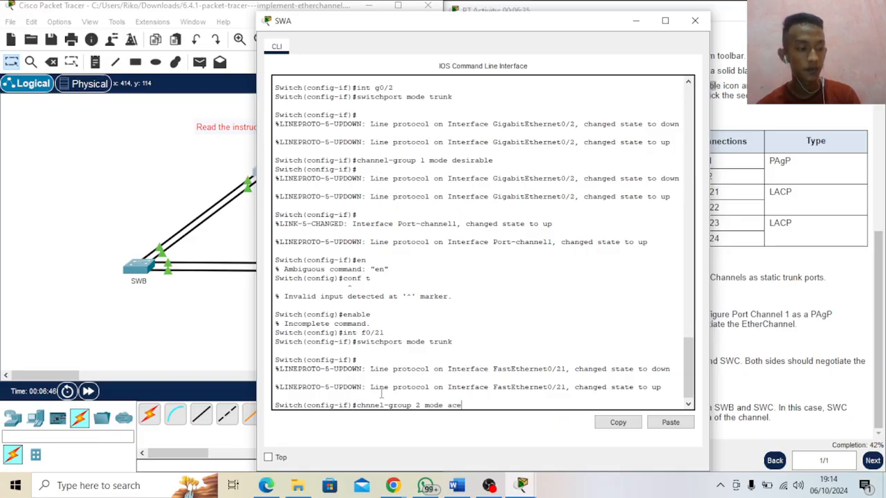
pyautogui.write('tive')
pyautogui.press('Return')
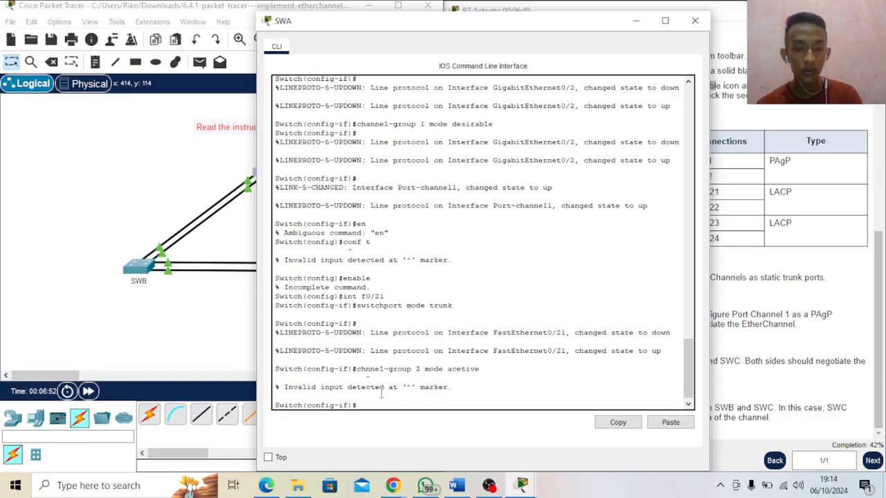
# Assign SWA interface f0/21 to LACP channel group 2 with channel-group 2 mode active
pyautogui.write('c')
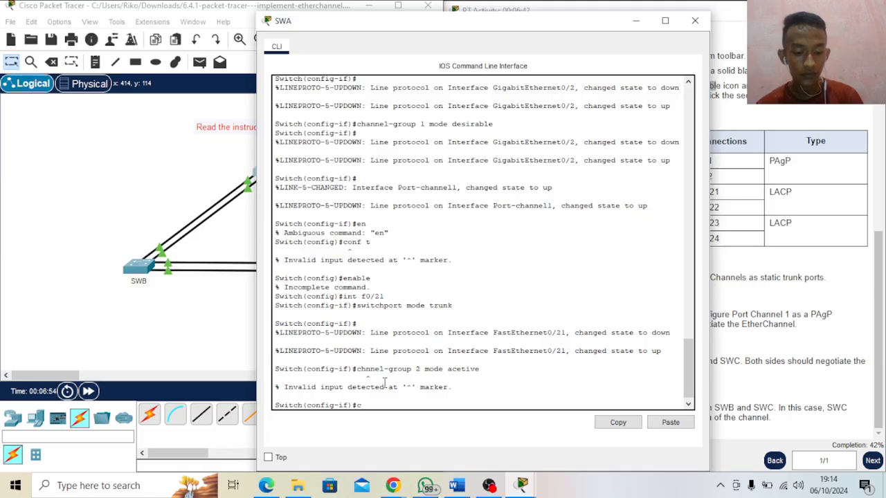
pyautogui.write('hanne')
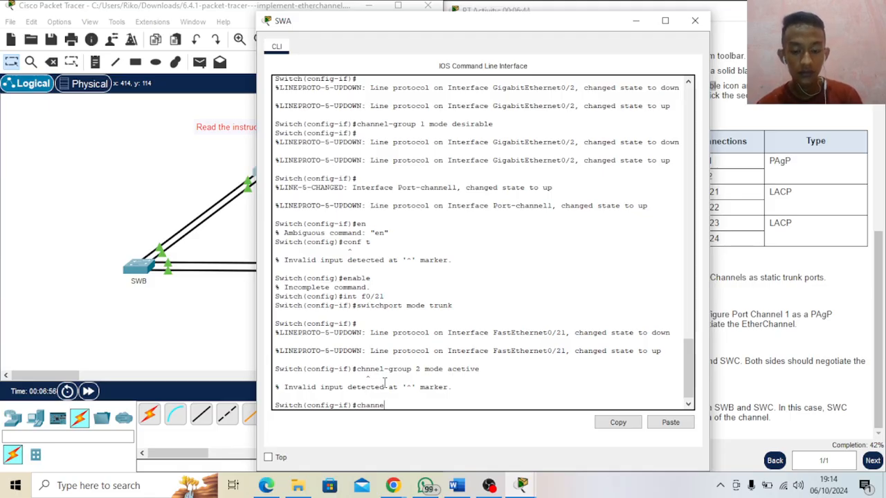
pyautogui.write('l-gr')
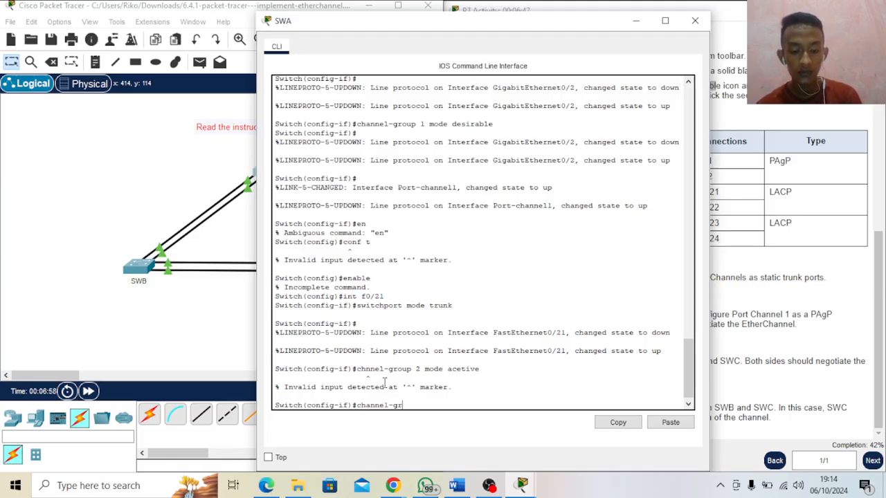
pyautogui.write('oup ')
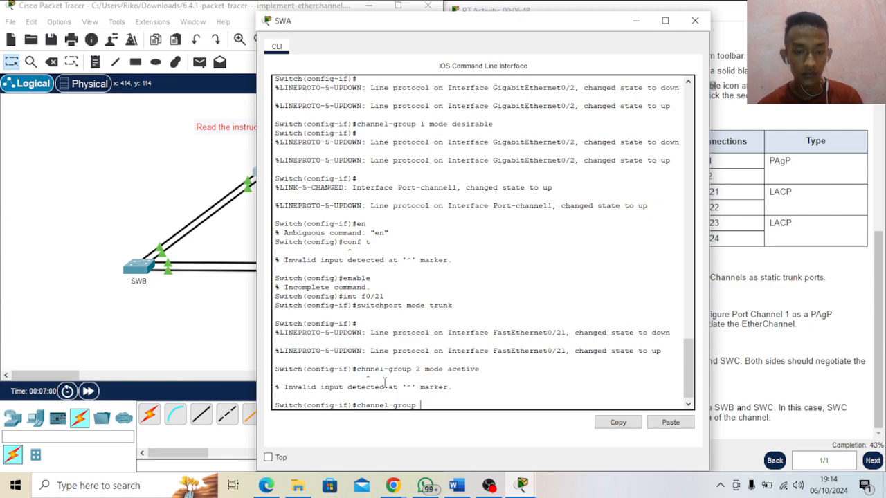
pyautogui.write('2 mode active')
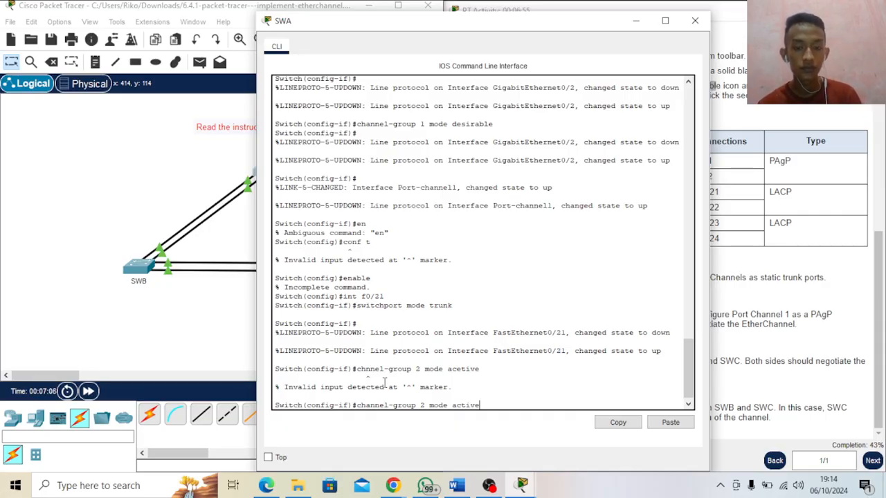
pyautogui.press('Return')
pyautogui.press('Return')
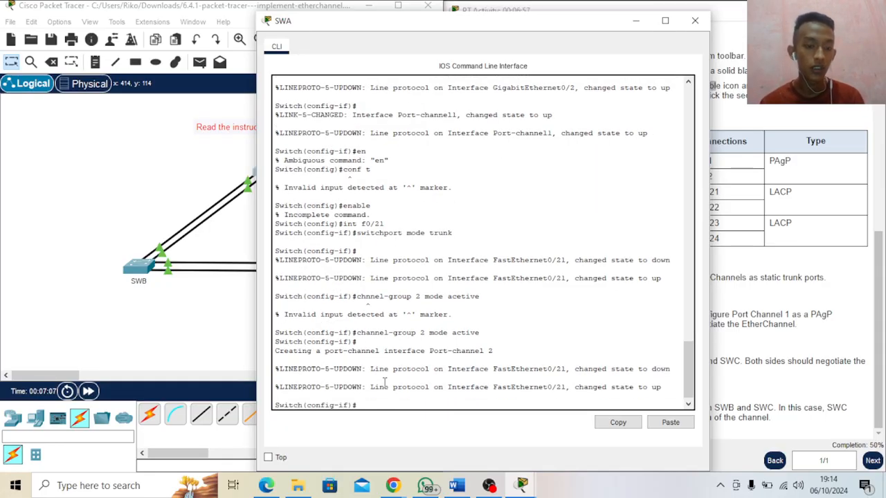
# Select SWA interface f0/22 and make it a static trunk with switchport mode trunk
pyautogui.write('int f0/33')
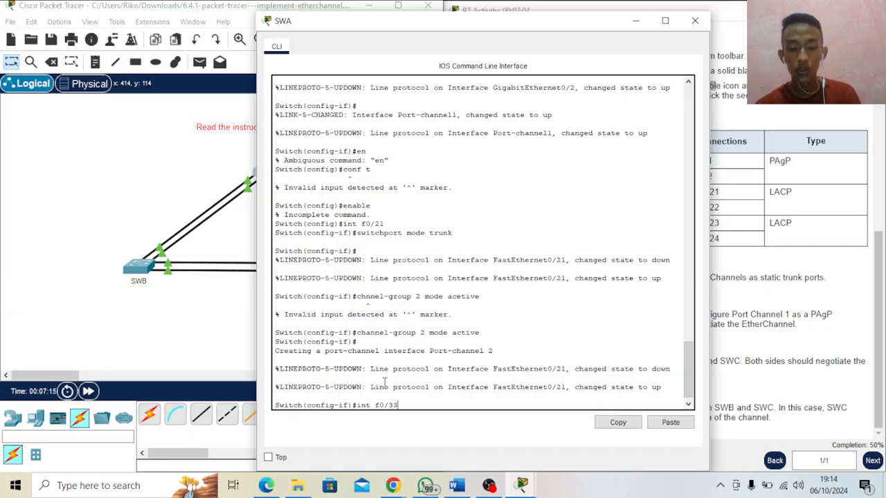
pyautogui.press('BackSpace')
pyautogui.press('BackSpace')
pyautogui.write('22')
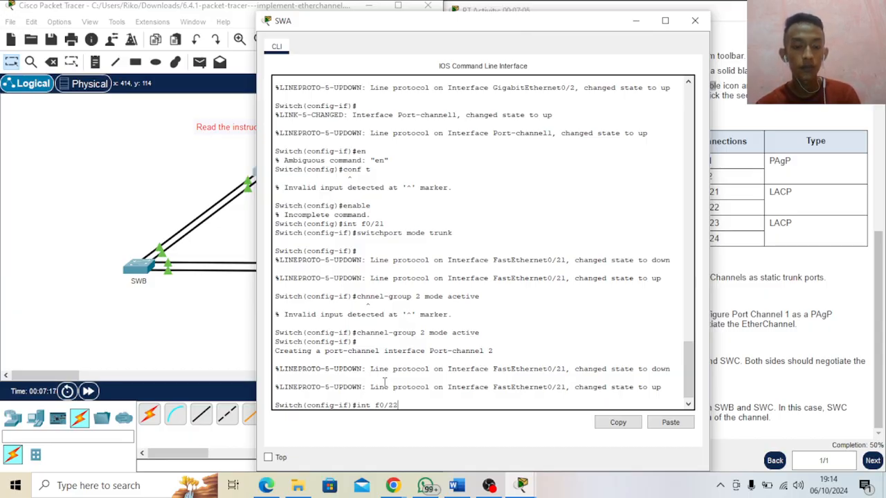
pyautogui.press('Return')
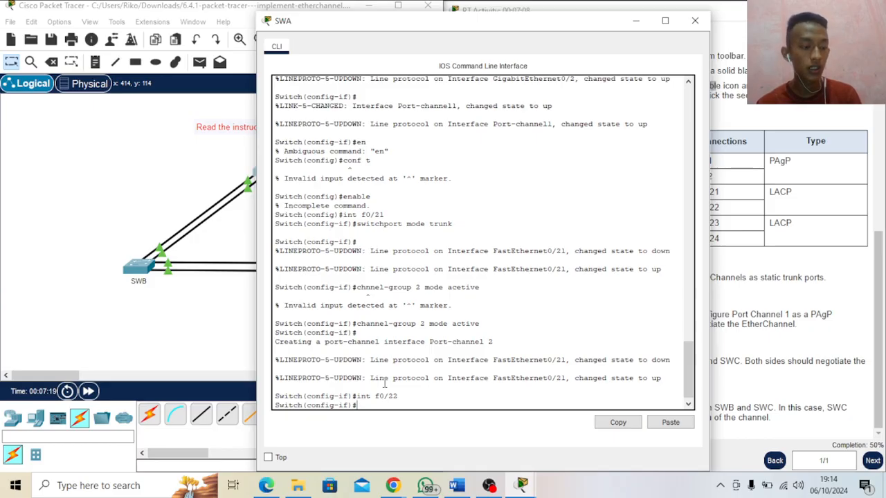
pyautogui.write('switch')
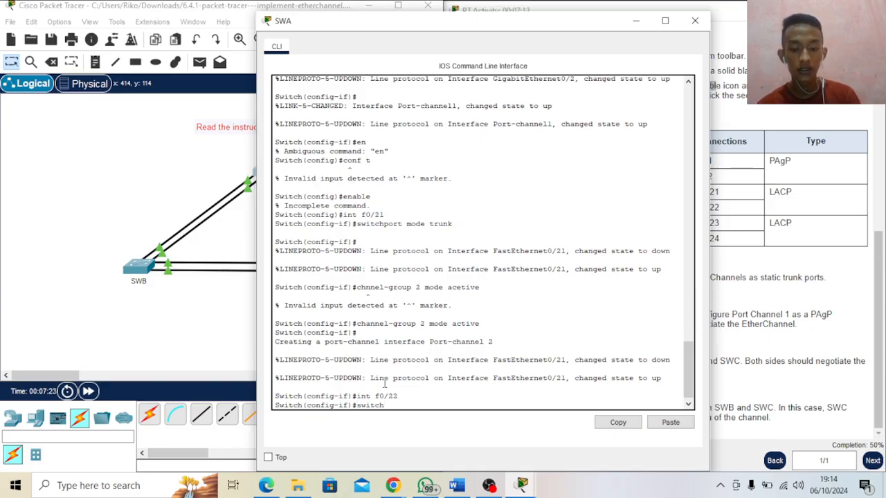
pyautogui.write('port m')
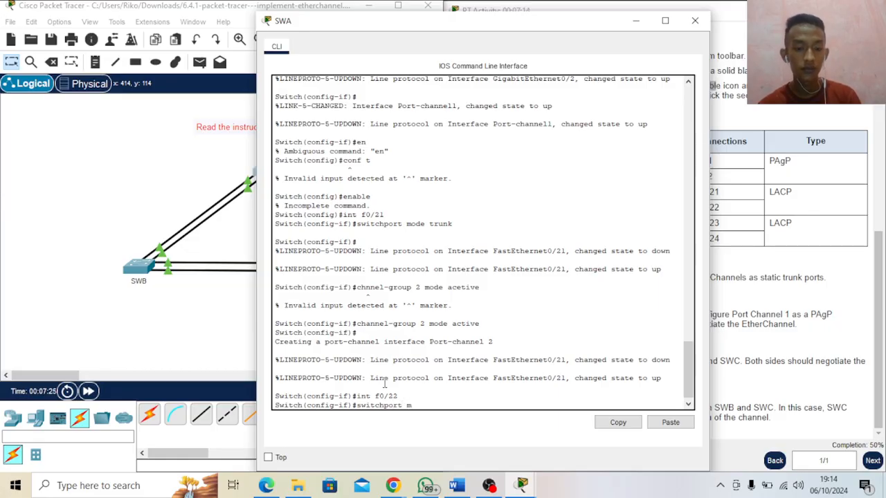
pyautogui.write('ode trunk')
pyautogui.press('Return')
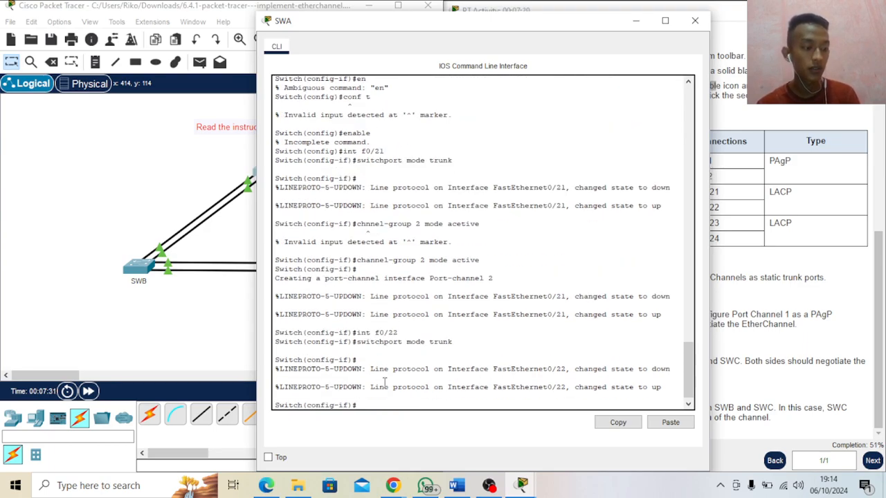
# Assign SWA interface f0/22 to LACP channel group 2 with channel-group 2 mode active
pyautogui.write('chann')
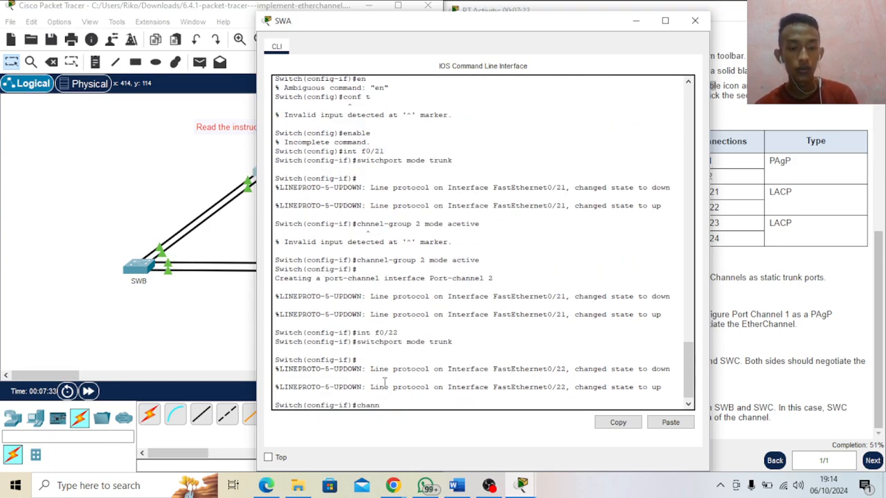
pyautogui.write('el-group 2')
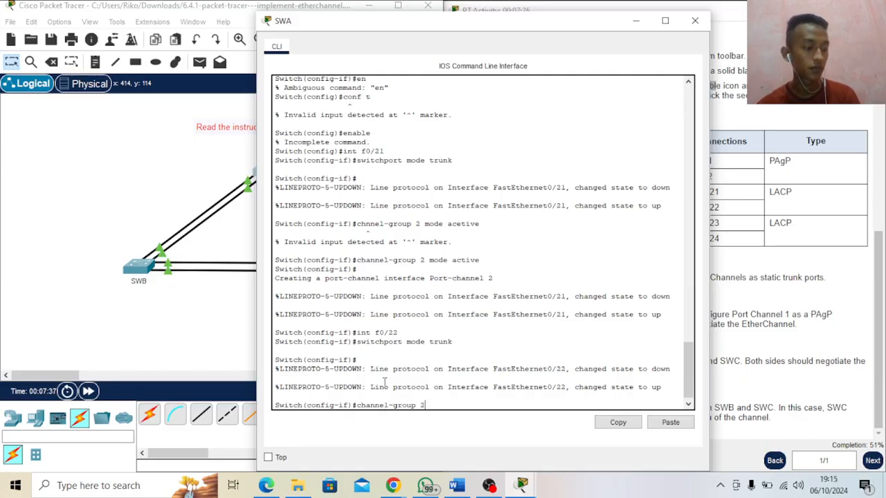
pyautogui.write(' mode ')
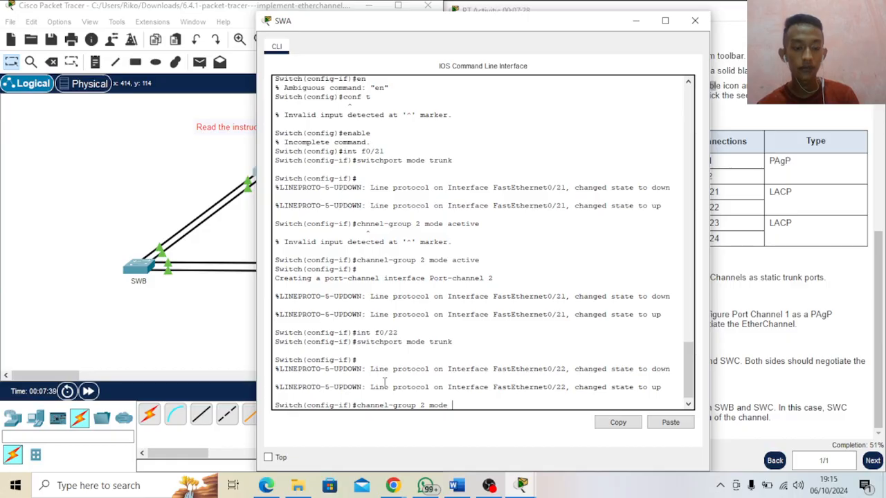
pyautogui.write('active')
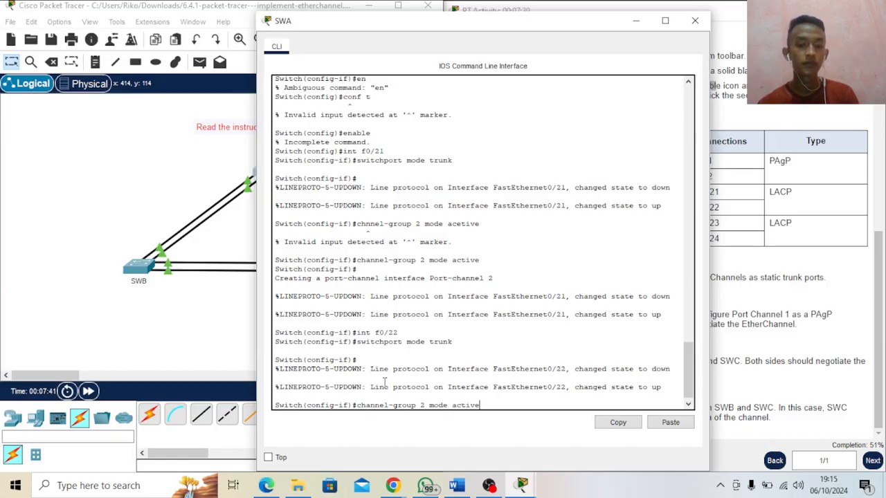
pyautogui.press('Return')
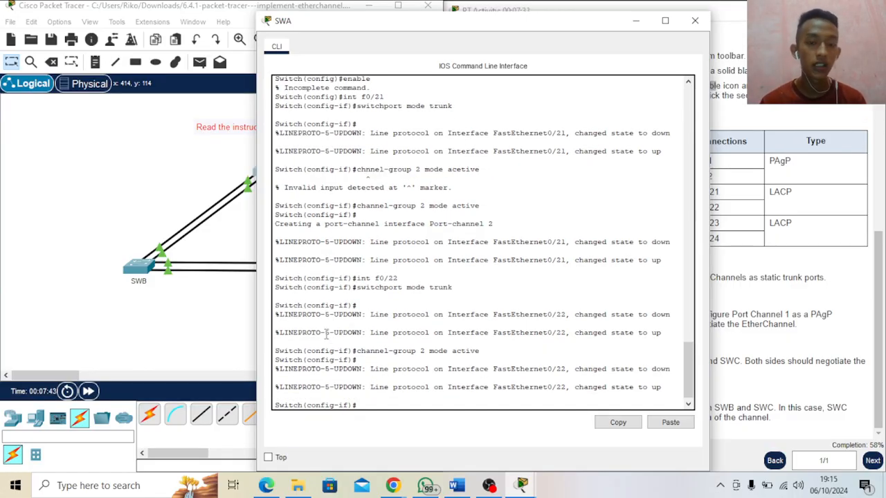
# Open SWC's CLI and enter global configuration mode with en and conf t
pyautogui.click(84, 239)
pyautogui.click(342, 272)
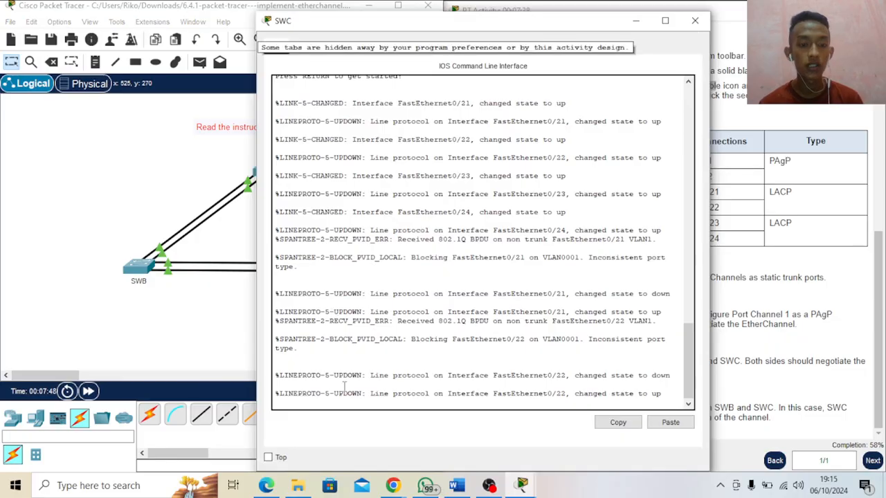
pyautogui.press('Return')
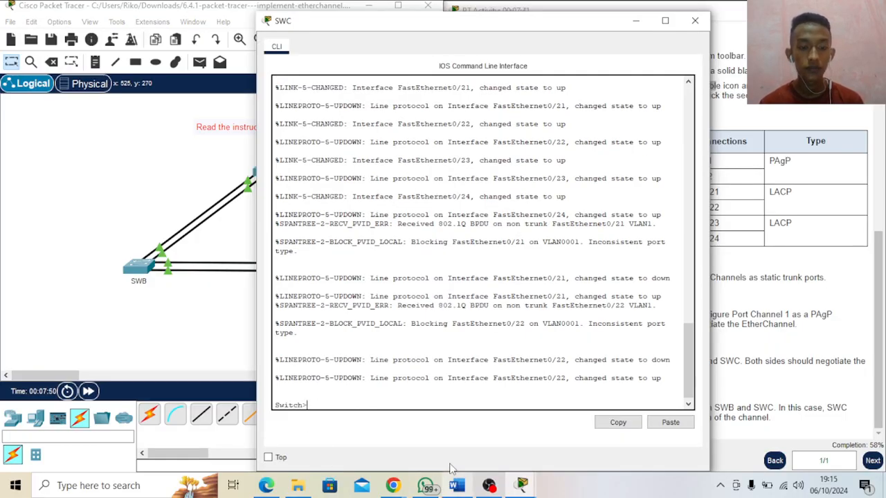
pyautogui.write('en')
pyautogui.press('Return')
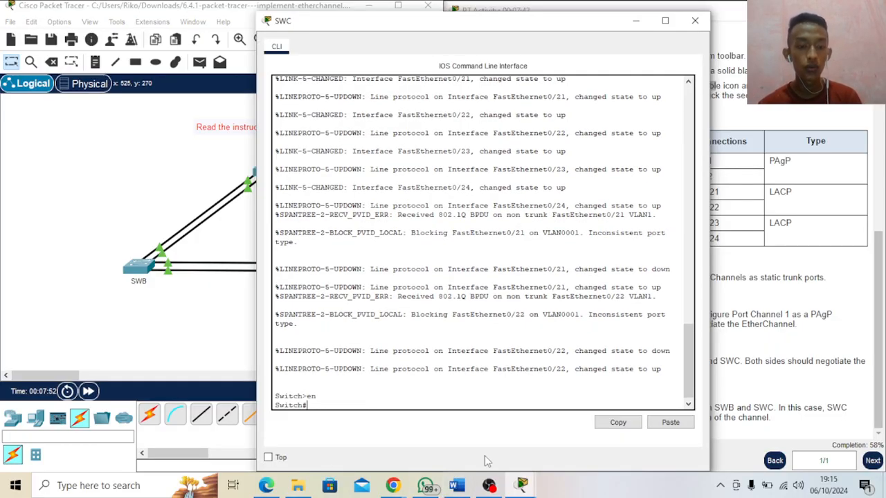
pyautogui.write('conf')
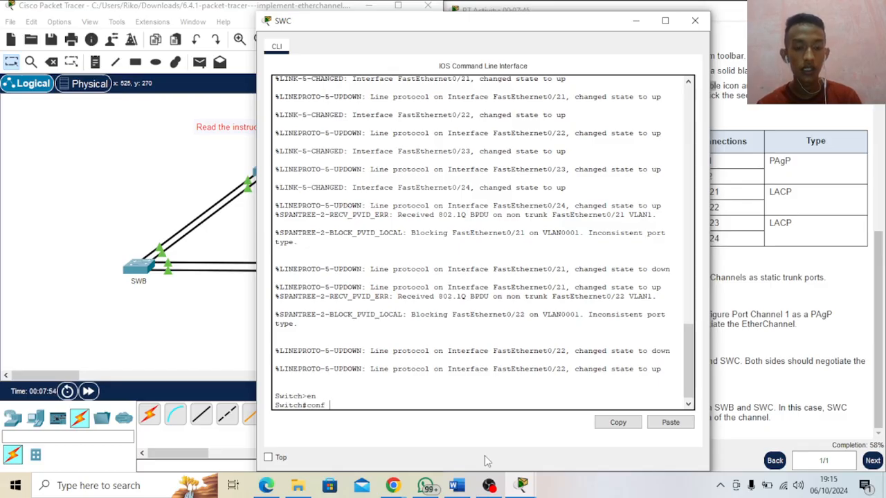
pyautogui.write(' t')
pyautogui.press('Return')
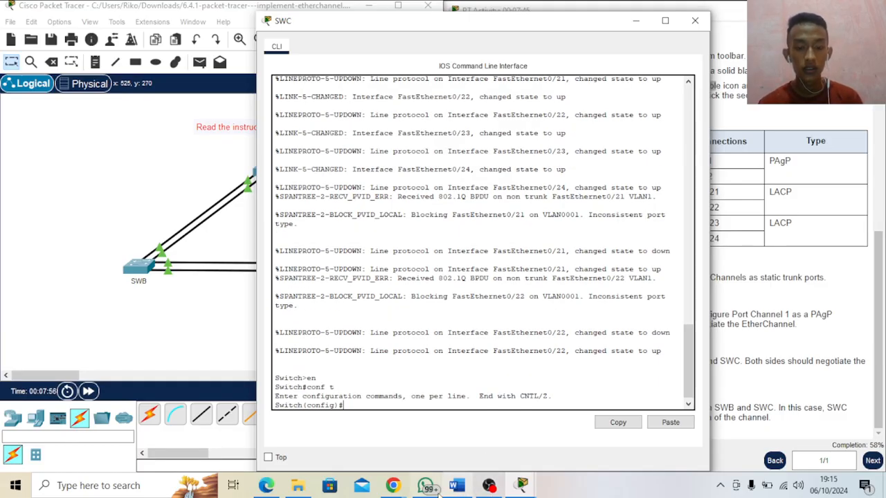
# Switch to Edge and copy the six Step 2 LACP commands for SWA and SWC from 6.4.1.pdf
pyautogui.click(266, 485)
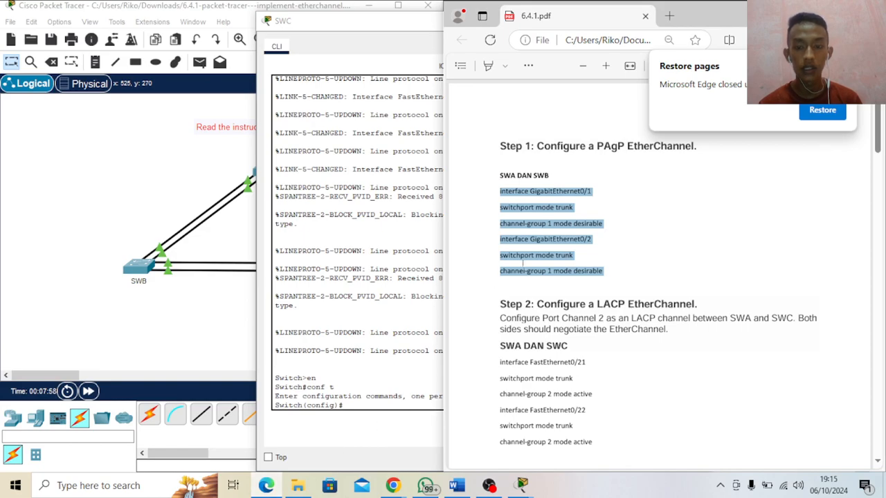
pyautogui.scroll(-2, 547, 302)
pyautogui.moveTo(594, 313)
pyautogui.mouseDown()
pyautogui.moveTo(562, 298)
pyautogui.moveTo(498, 232)
pyautogui.moveTo(562, 305)
pyautogui.moveTo(595, 315)
pyautogui.mouseUp()
pyautogui.rightClick(499, 233)
pyautogui.click(502, 236)
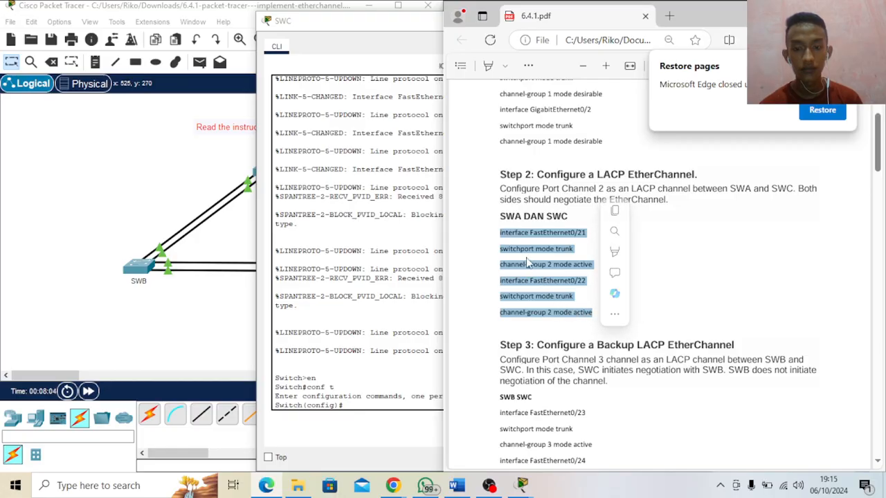
pyautogui.click(615, 210)
# Return to SWC's CLI in Packet Tracer and paste the commands making FastEthernet0/21 and 0/22 trunks in channel group 2, mode active
pyautogui.click(208, 331)
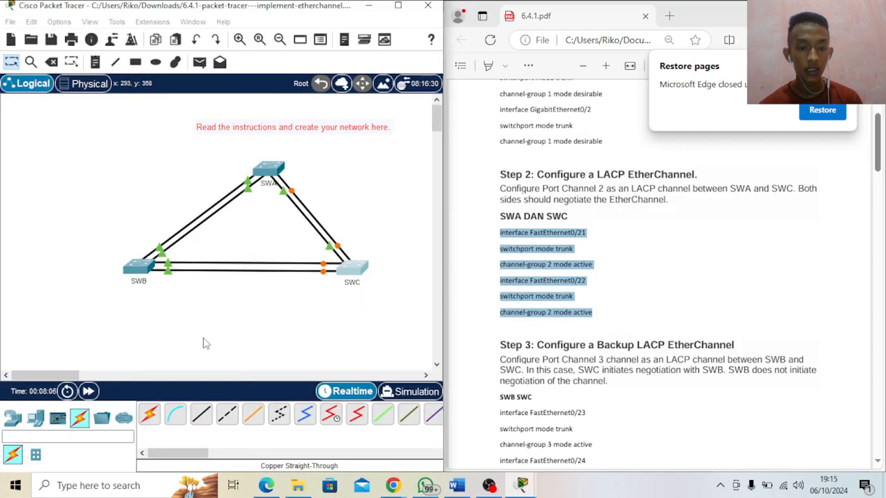
pyautogui.moveTo(522, 485)
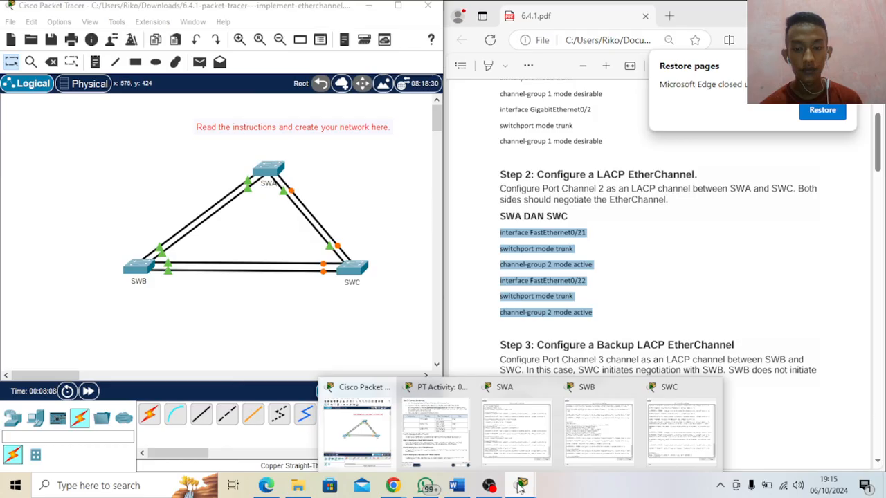
pyautogui.click(446, 429)
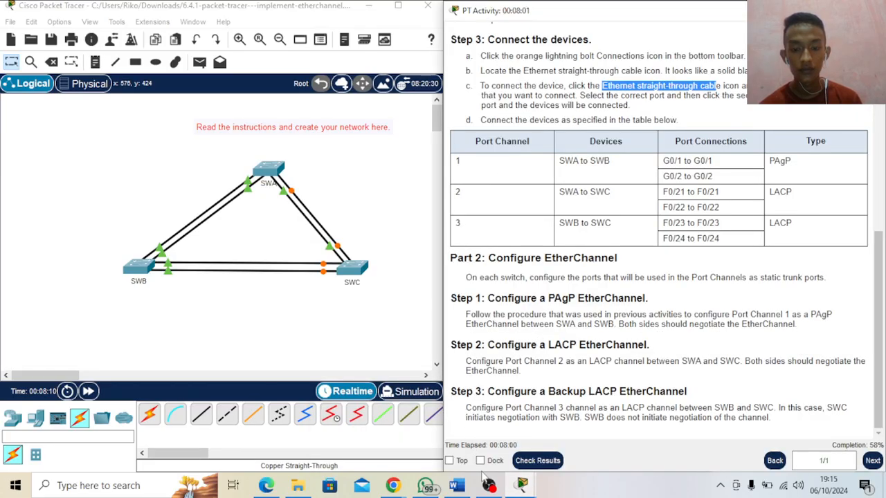
pyautogui.moveTo(524, 488)
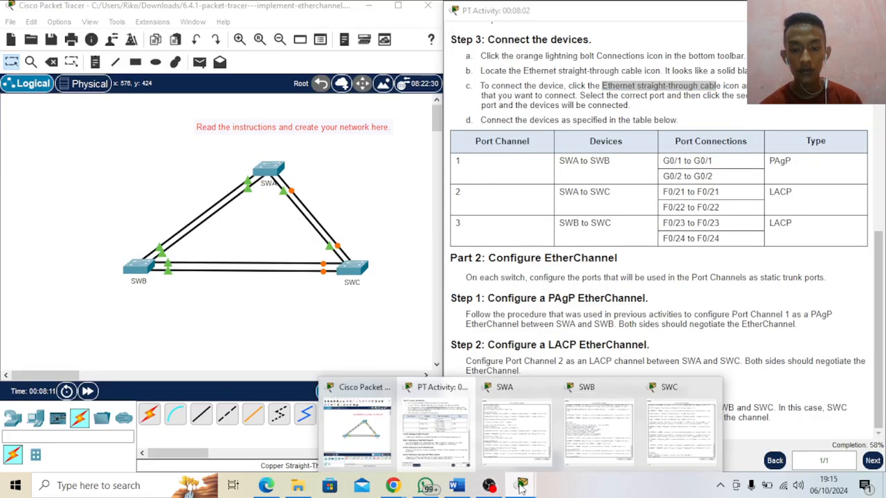
pyautogui.click(678, 440)
pyautogui.rightClick(380, 407)
pyautogui.click(409, 427)
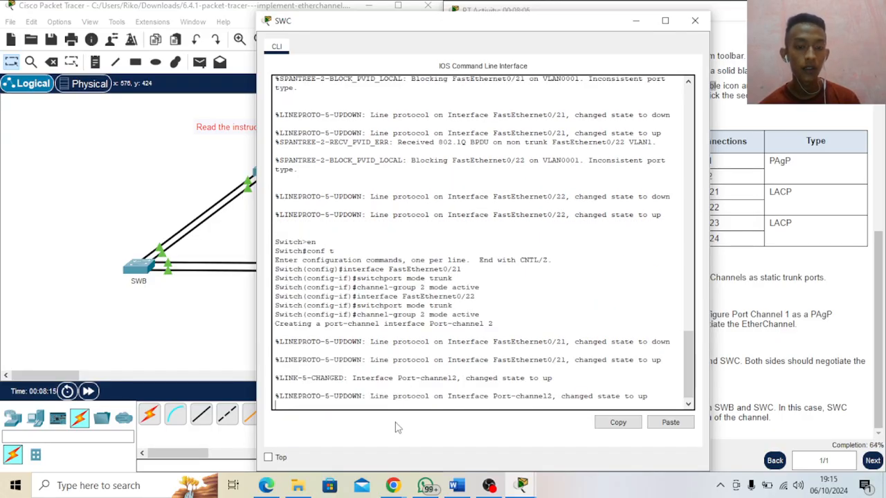
pyautogui.press('Return')
pyautogui.press('Return')
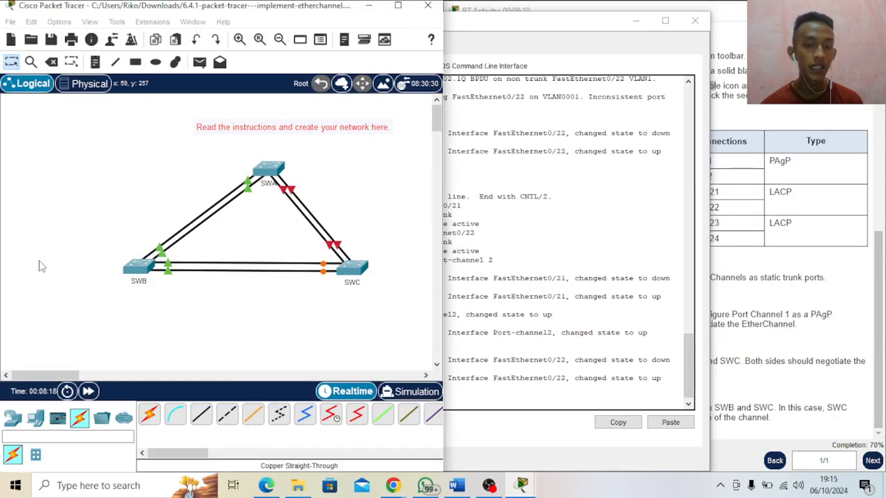
# Bring the network topology and the activity instructions back into view to check the SWA–SWC links
pyautogui.click(39, 264)
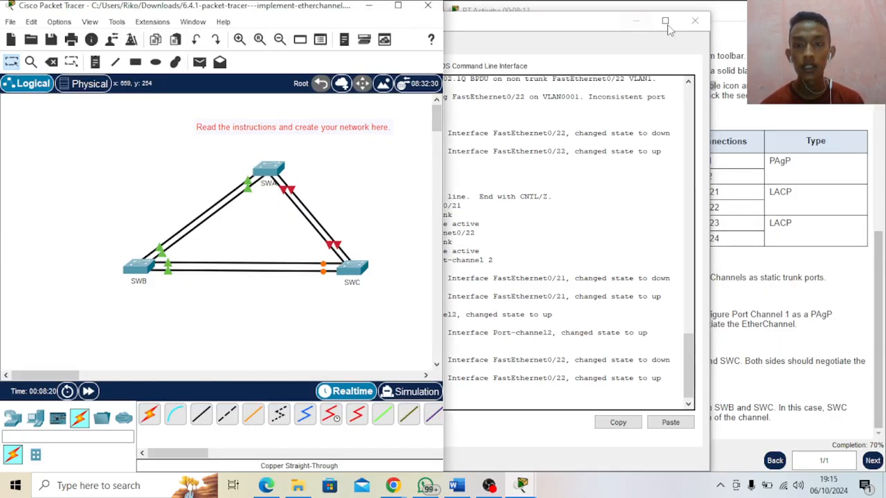
pyautogui.moveTo(575, 23); pyautogui.dragTo(622, 30)
pyautogui.click(742, 28)
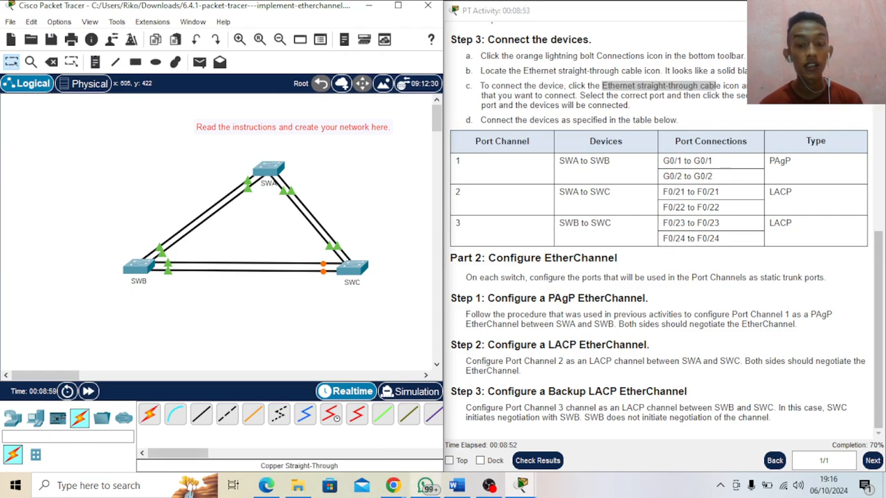
# Open SWB's CLI and enter interface configuration for f0/23
pyautogui.click(138, 267)
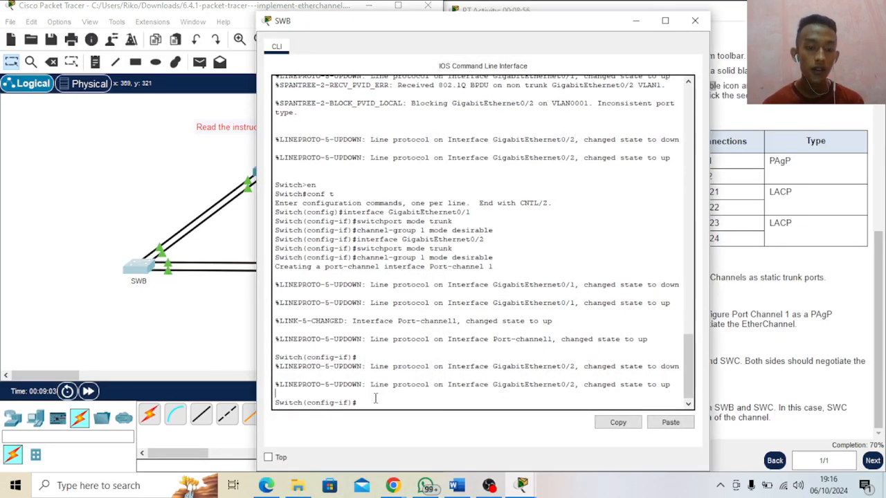
pyautogui.press('Return')
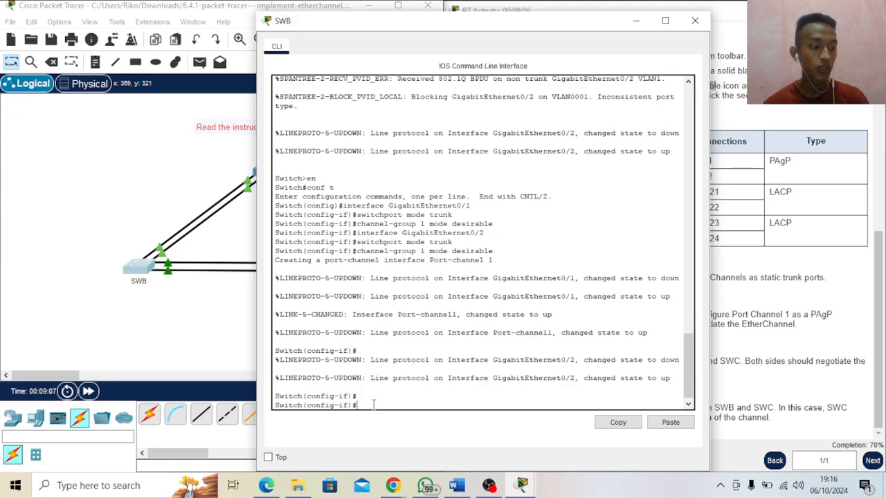
pyautogui.write('int f')
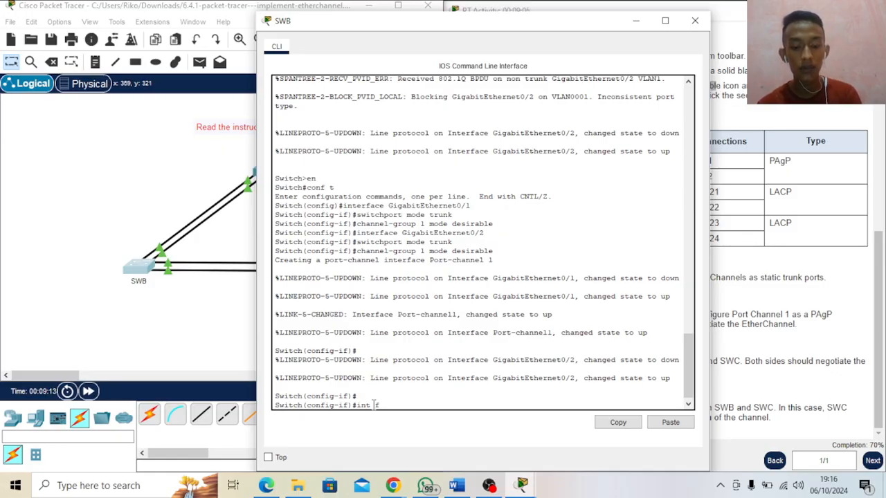
pyautogui.write('0/23')
pyautogui.press('Return')
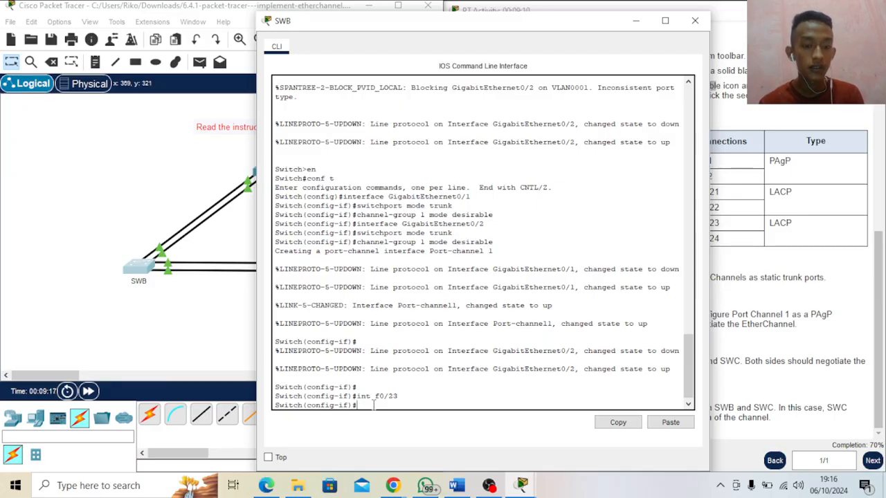
# Exit to global configuration on SWB, re-enter interface f0/23 and set it to switchport mode trunk
pyautogui.write('exit')
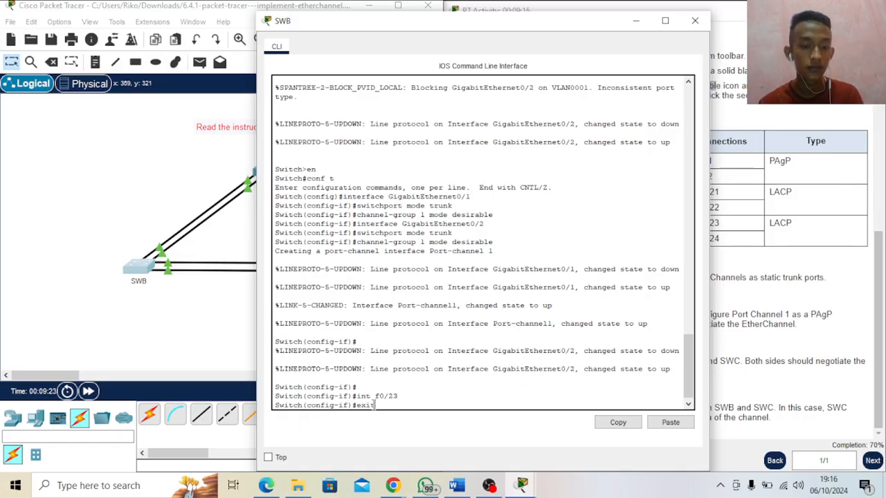
pyautogui.press('Return')
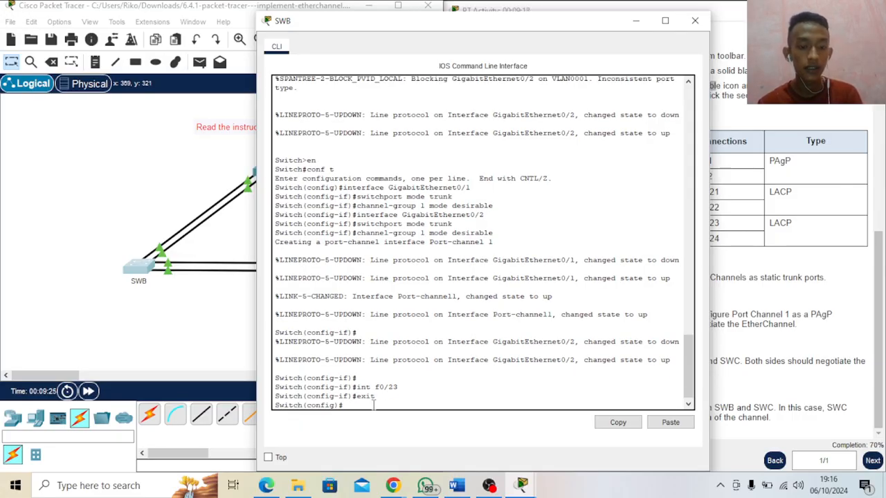
pyautogui.write('int')
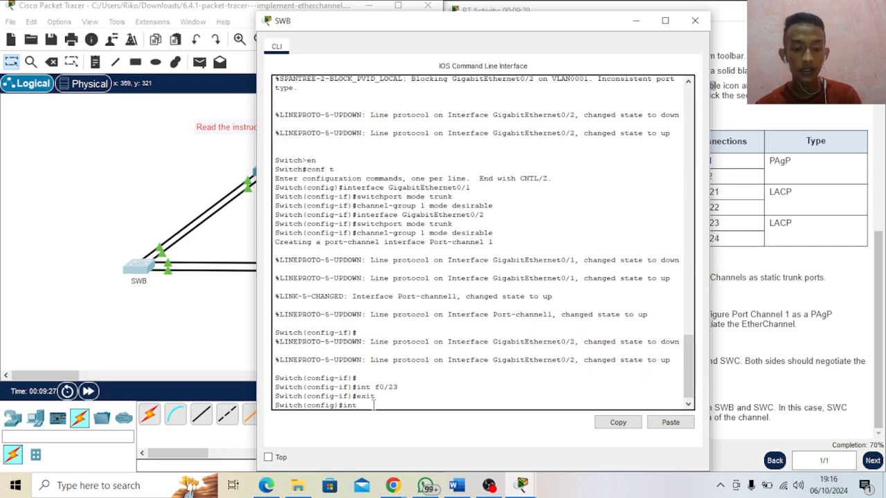
pyautogui.write(' f')
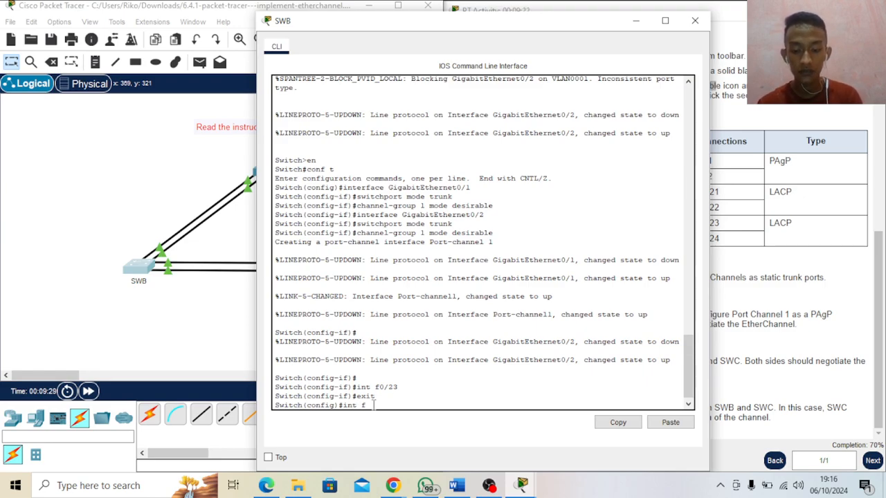
pyautogui.write('0/23')
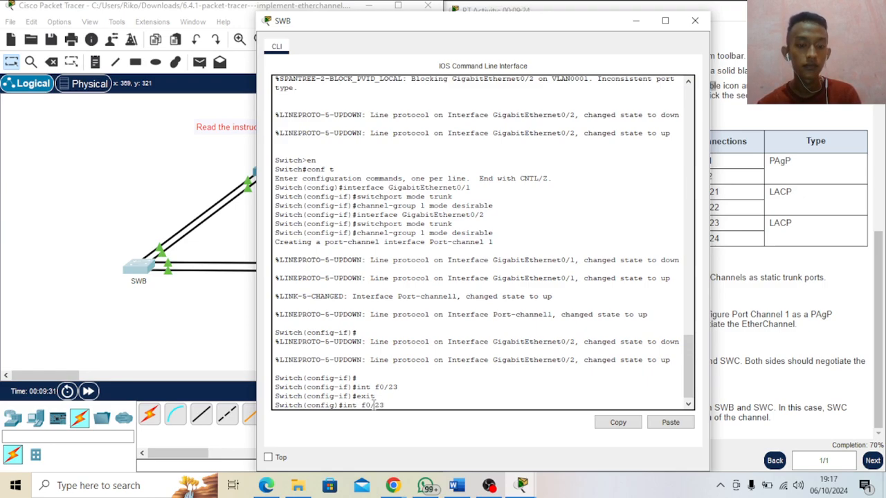
pyautogui.press('Return')
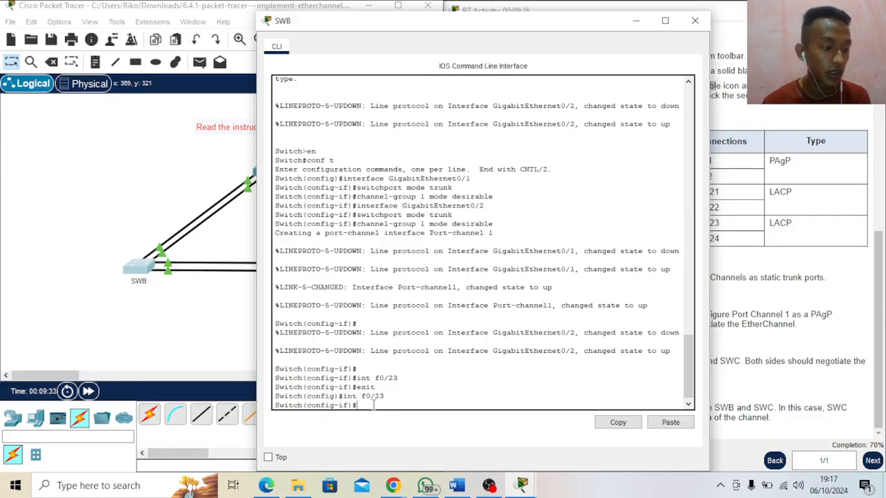
pyautogui.write('switchport m')
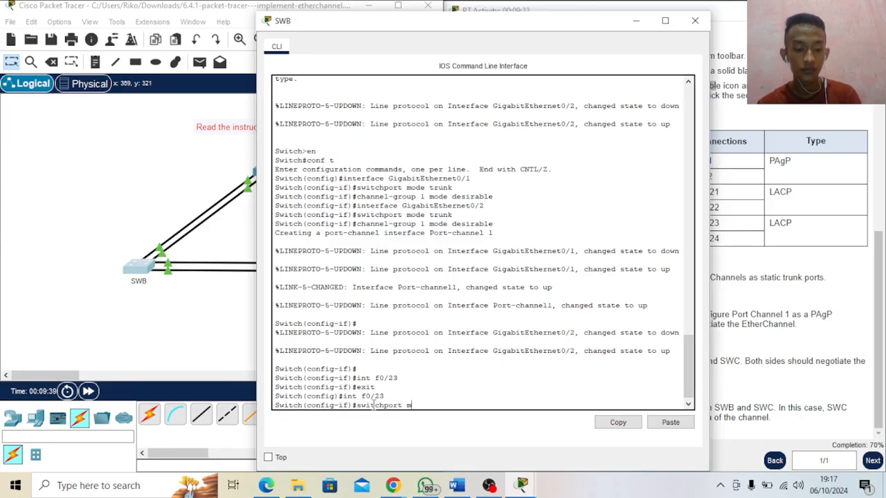
pyautogui.write('ode trunk')
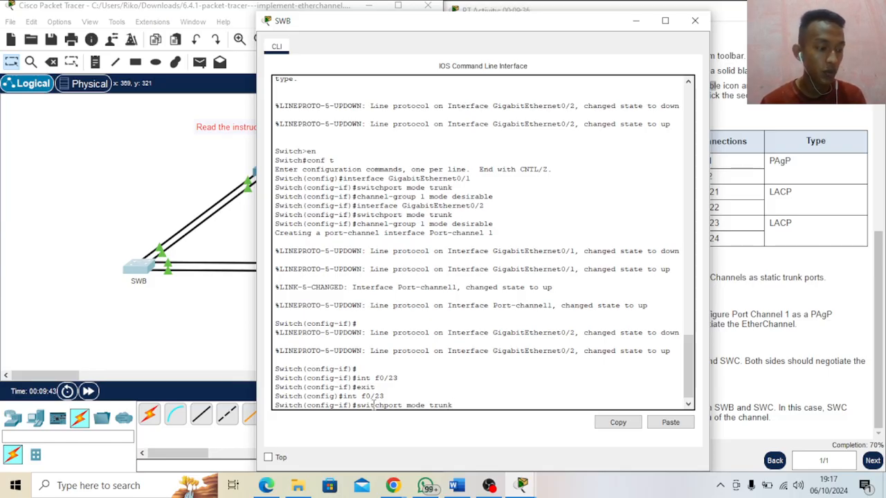
pyautogui.press('Return')
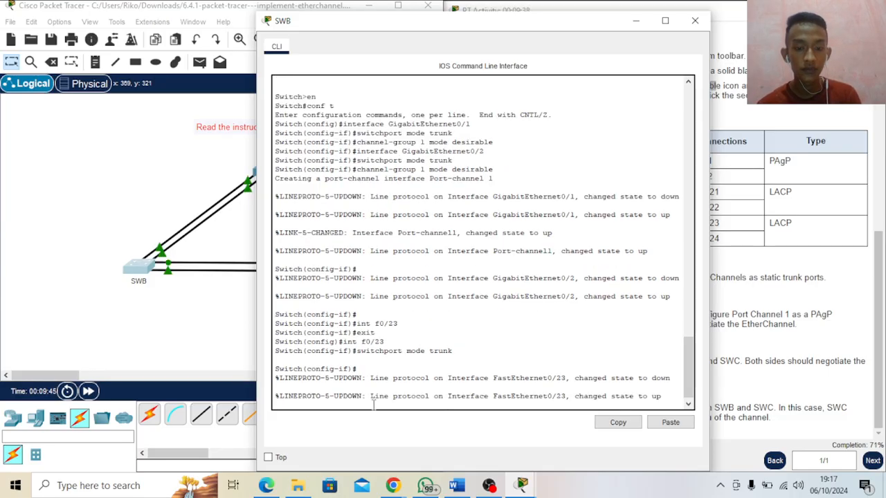
pyautogui.press('Return')
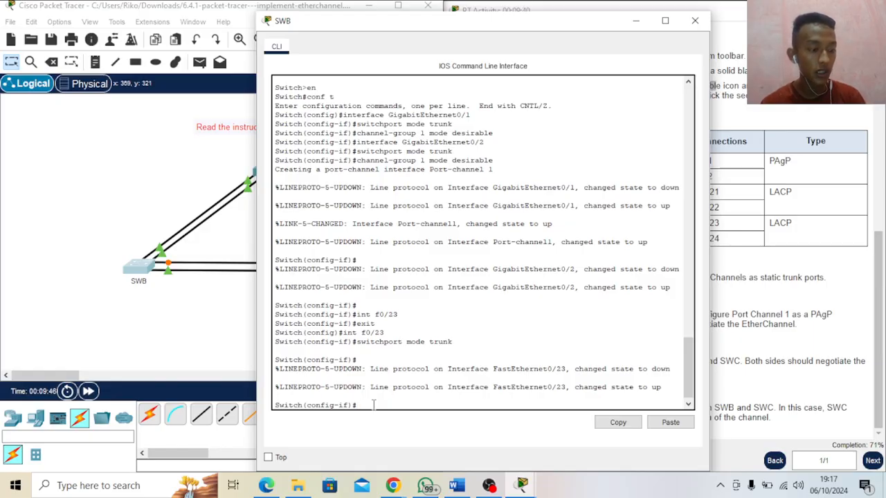
# Assign SWB's f0/23 to channel group 3 in active mode
pyautogui.write('ch')
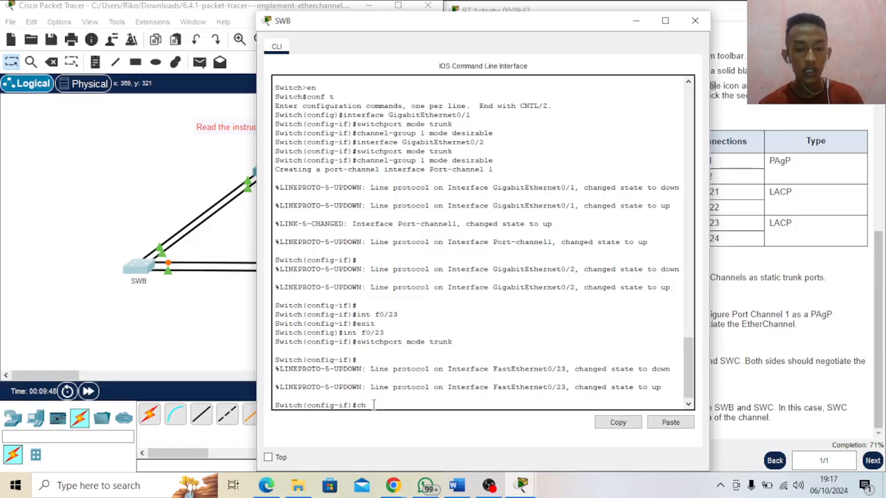
pyautogui.write('an')
pyautogui.write('e')
pyautogui.press('BackSpace')
pyautogui.press('BackSpace')
pyautogui.press('BackSpace')
pyautogui.write('ann')
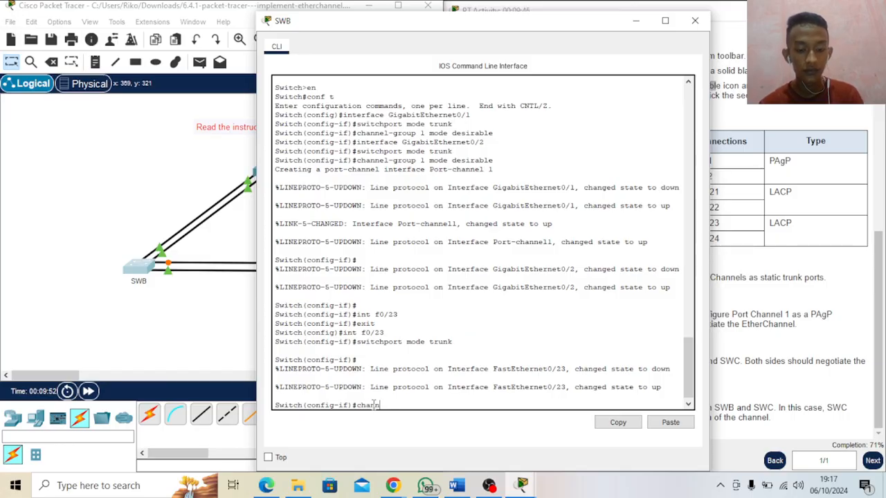
pyautogui.write('el-group 3 mo')
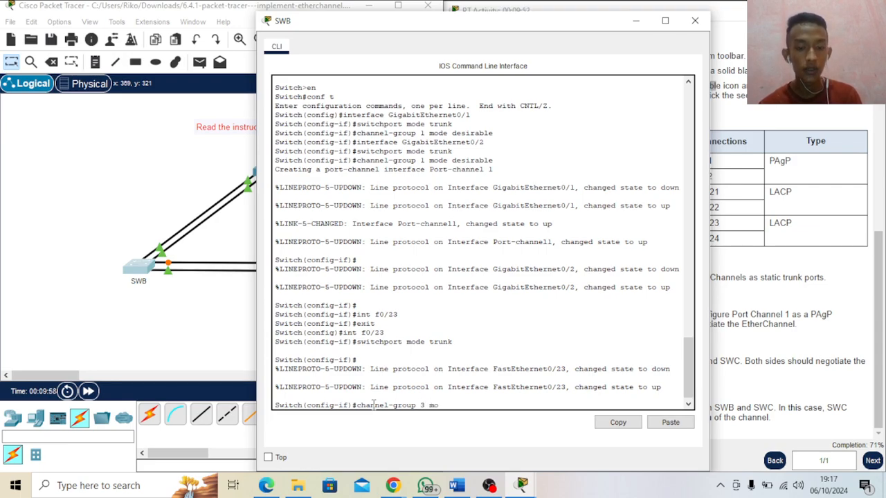
pyautogui.write('active')
pyautogui.press('Return')
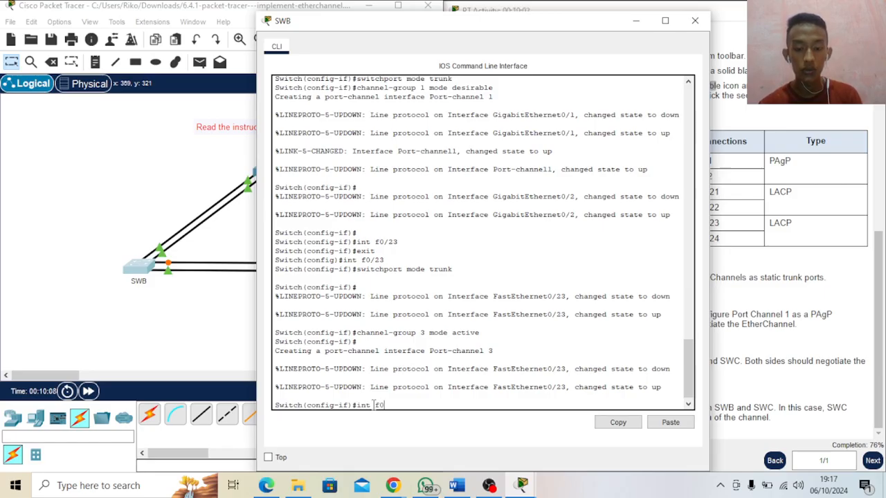
# Enter interface f0/24 on SWB and set it to switchport mode trunk
pyautogui.write('f0/24')
pyautogui.press('Return')
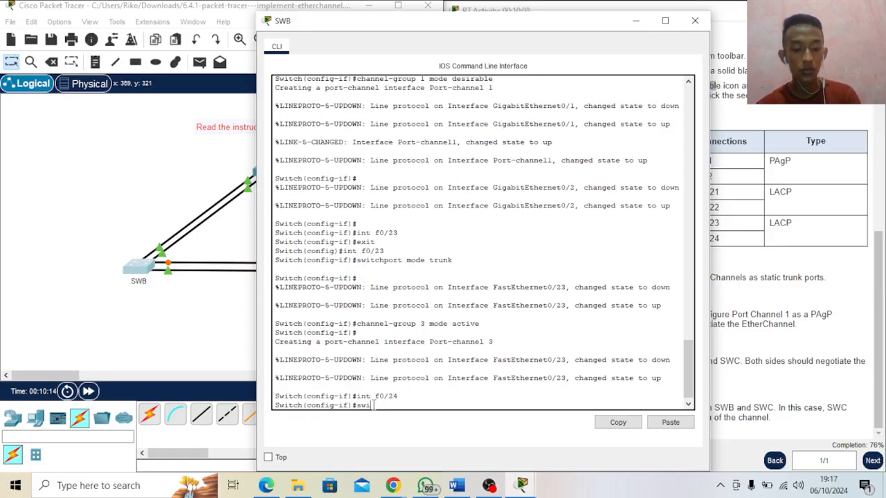
pyautogui.write('switchport mode')
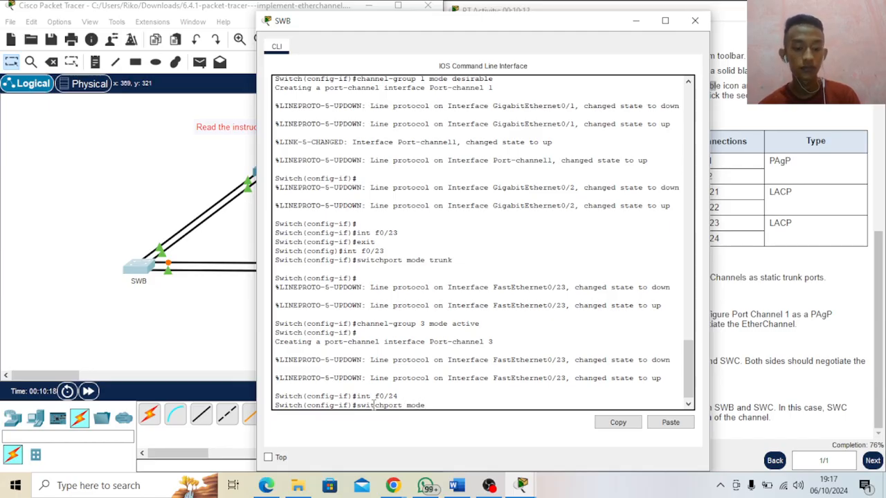
pyautogui.write(' trunk')
pyautogui.press('Return')
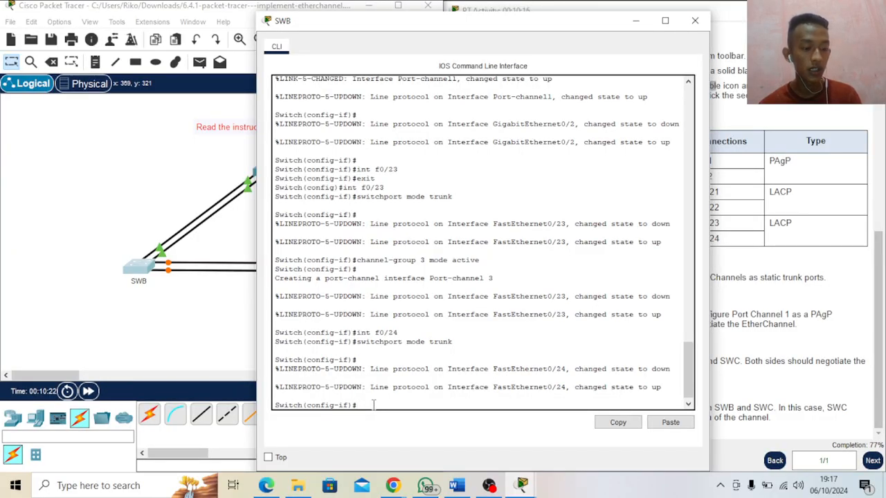
# Assign SWB's f0/24 to channel group 3 in active mode
pyautogui.write('chan')
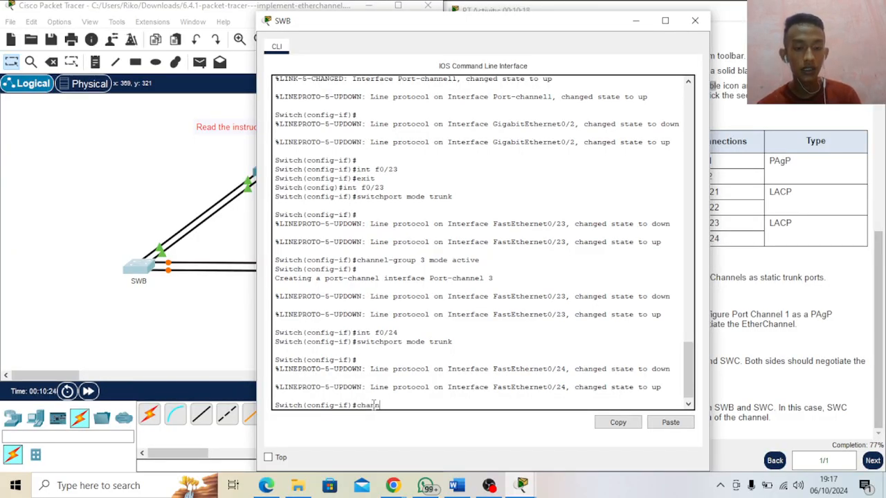
pyautogui.write('nel-group')
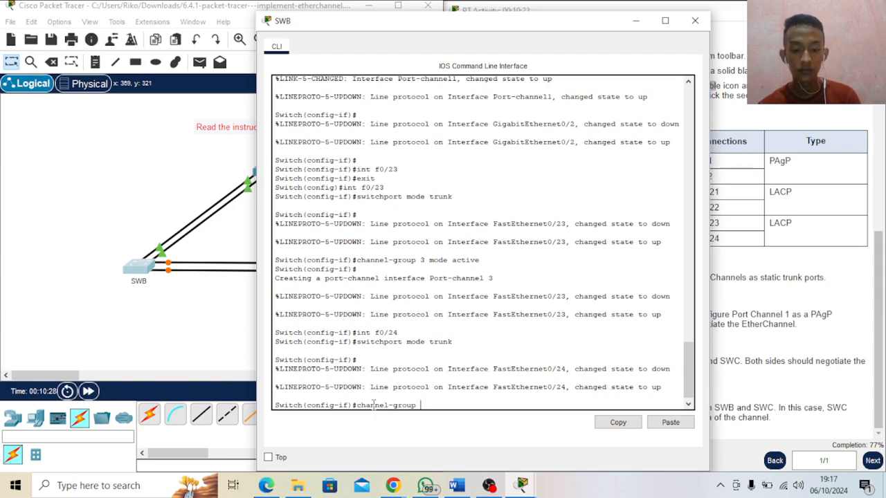
pyautogui.write(' 3 mode acti')
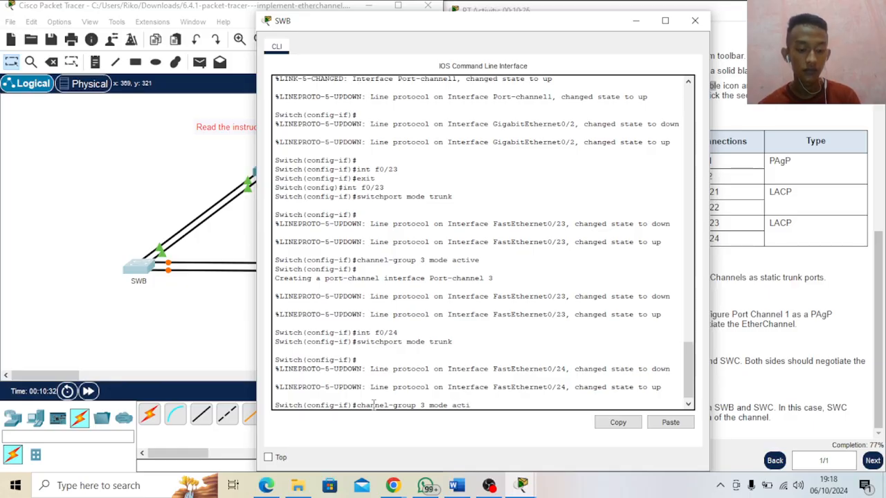
pyautogui.write('ve')
pyautogui.press('Return')
pyautogui.press('Return')
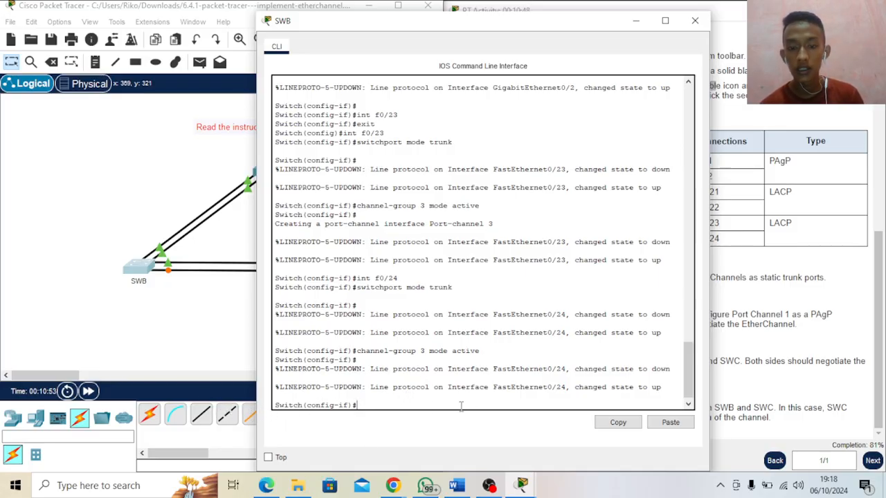
# End SWB's configuration session and minimize its CLI window to reveal the topology
pyautogui.write('end')
pyautogui.press('Return')
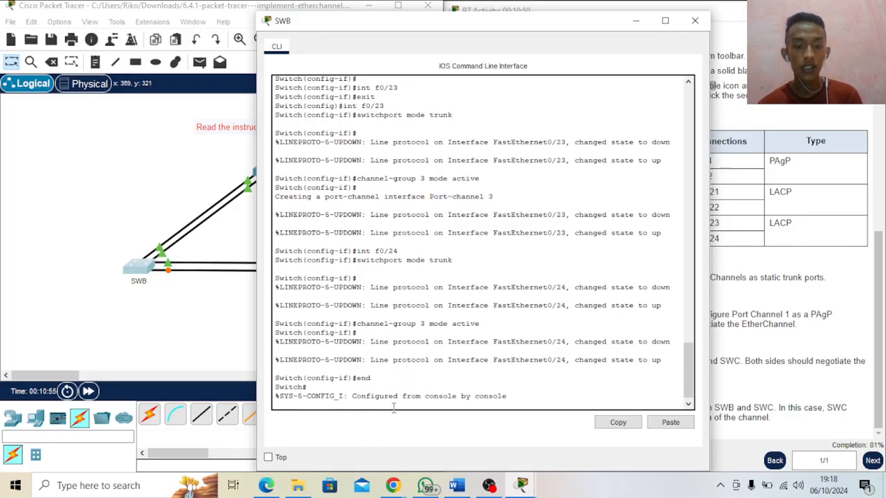
pyautogui.press('Return')
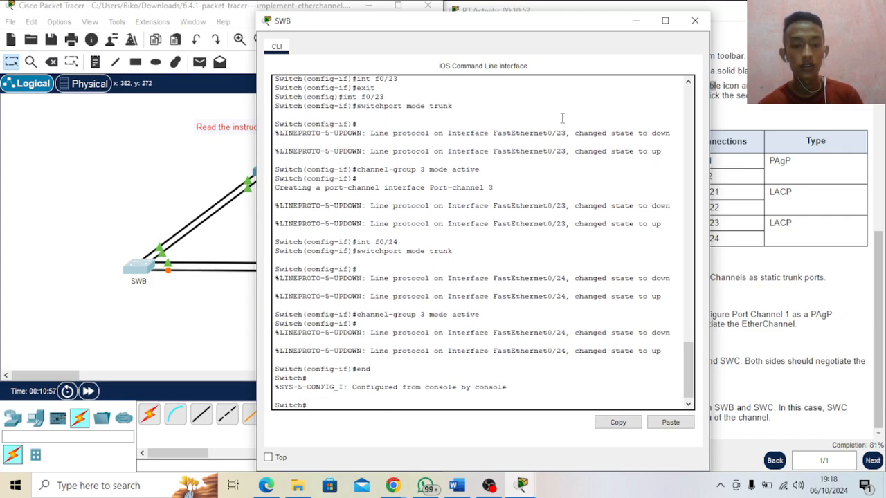
pyautogui.click(635, 26)
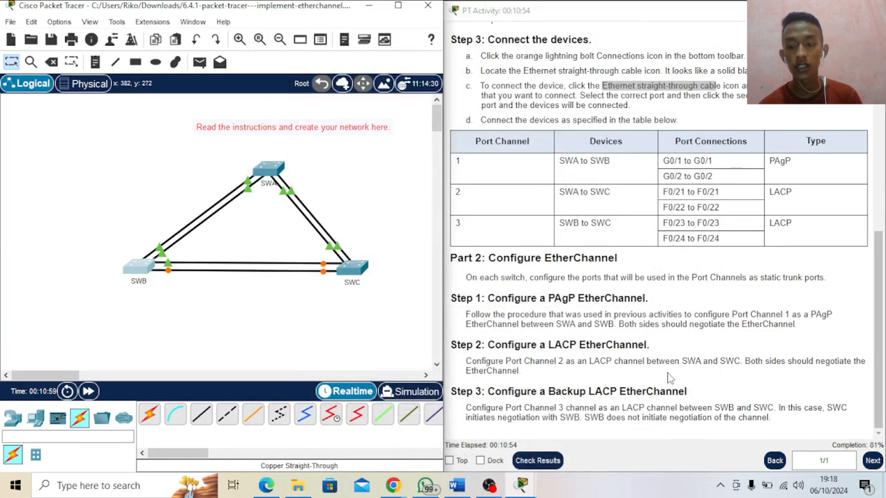
# Open SWC's CLI, switch to Edge and copy the six Step 3 backup LACP commands for SWB and SWC from 6.4.1.pdf
pyautogui.click(353, 276)
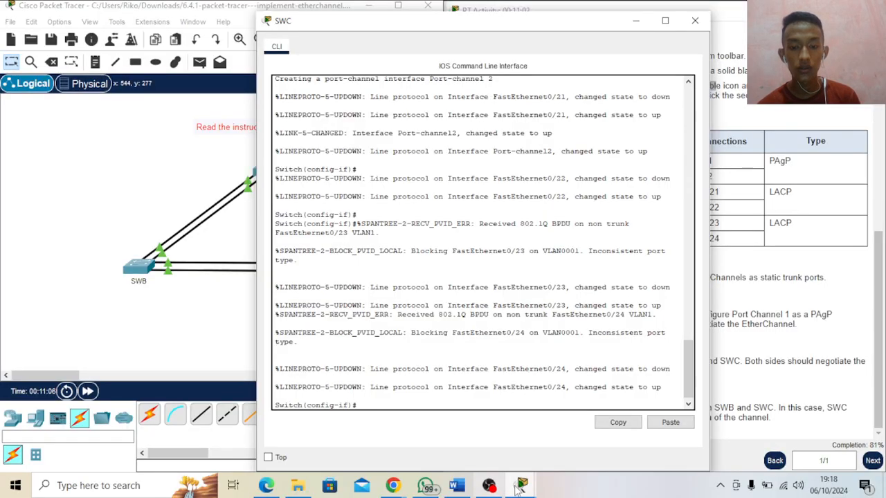
pyautogui.click(266, 485)
pyautogui.scroll(-3, 616, 310)
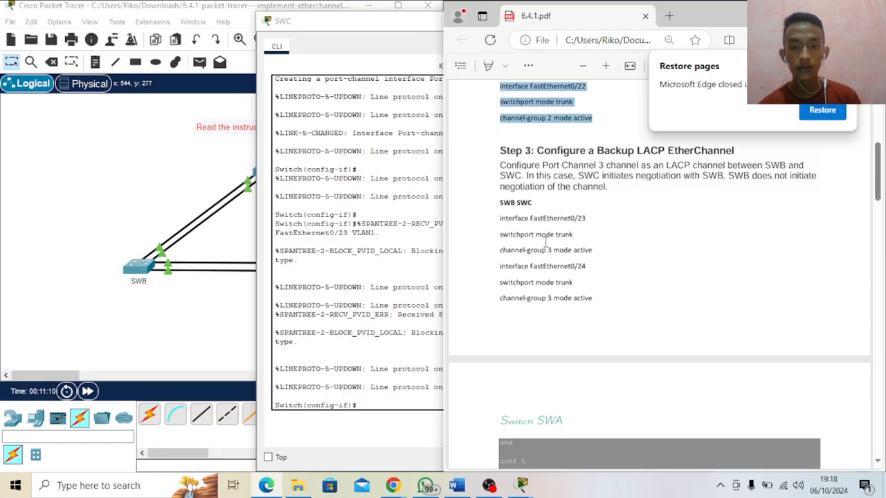
pyautogui.moveTo(498, 218); pyautogui.dragTo(594, 299)
pyautogui.rightClick(560, 287)
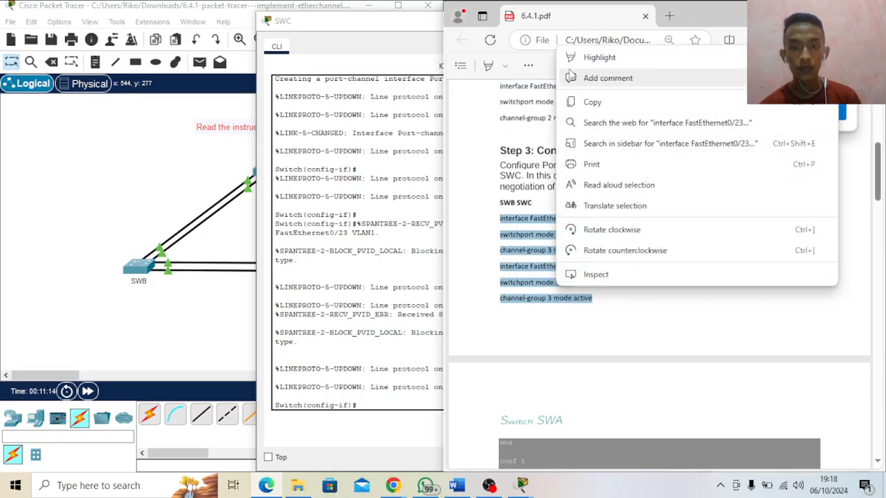
pyautogui.click(592, 102)
# Return to SWC's CLI and paste the copied commands, setting FastEthernet0/23 and 0/24 as trunks in channel group 3 with mode active
pyautogui.click(146, 300)
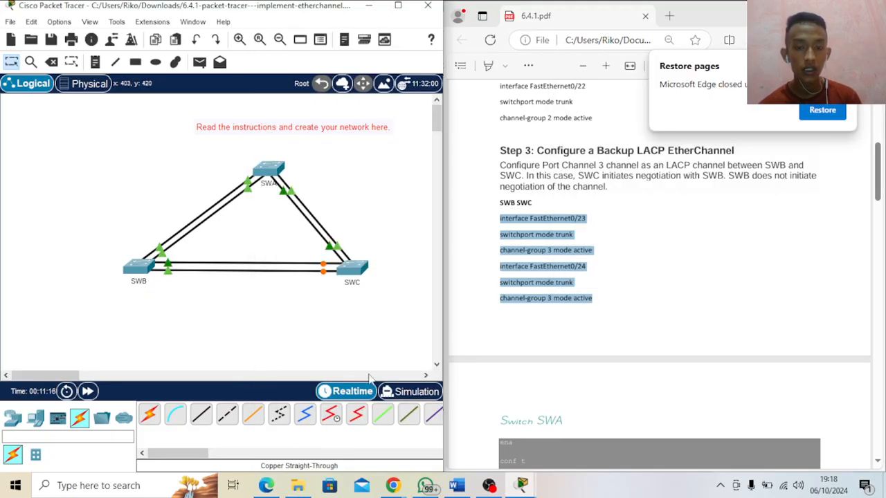
pyautogui.moveTo(524, 489)
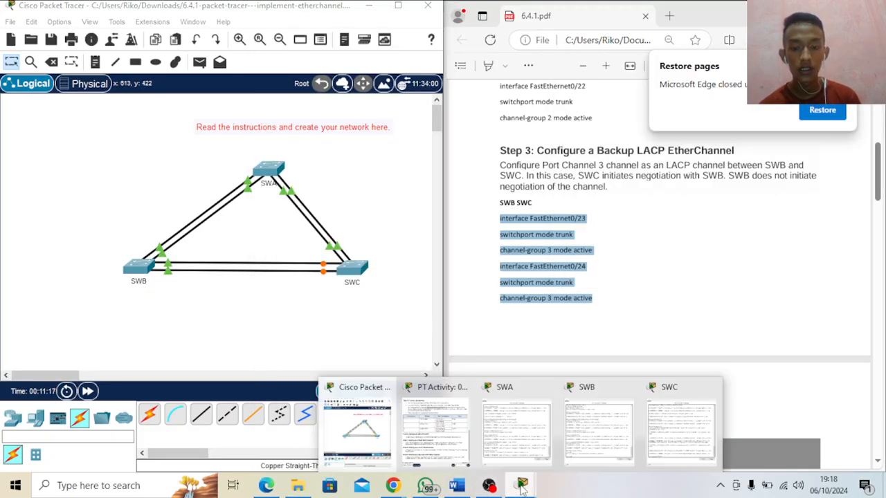
pyautogui.click(682, 426)
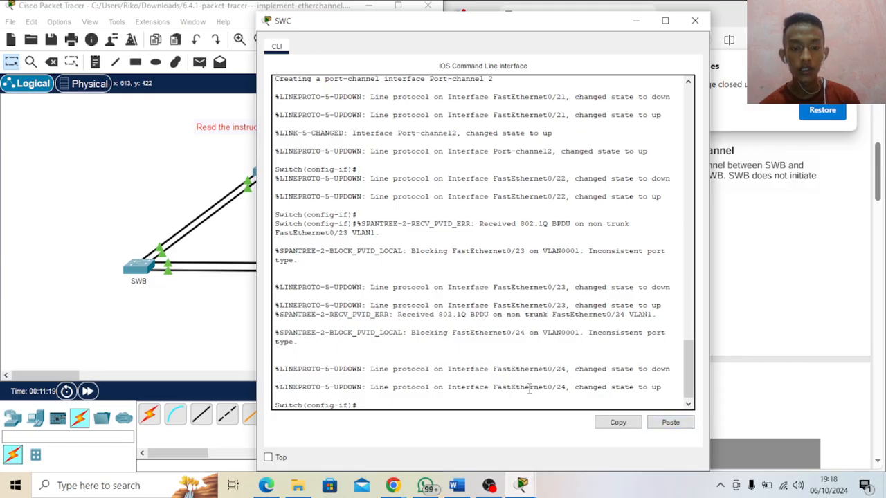
pyautogui.rightClick(486, 406)
pyautogui.click(484, 426)
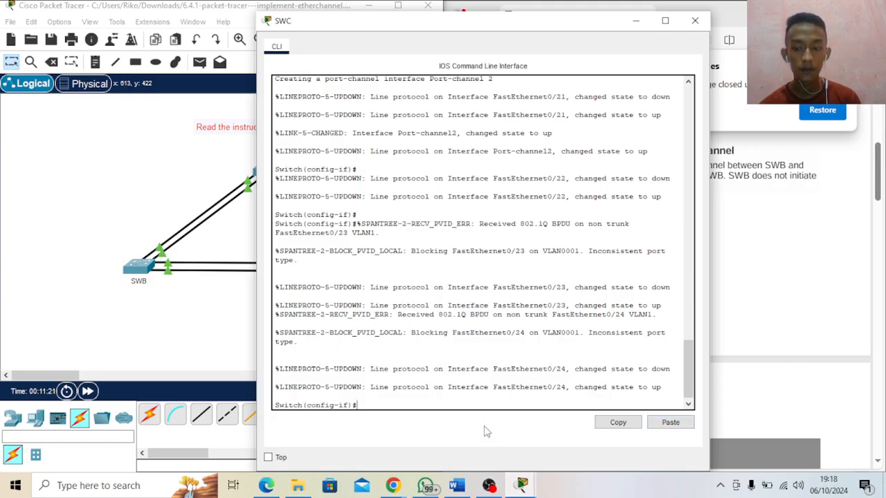
pyautogui.rightClick(410, 406)
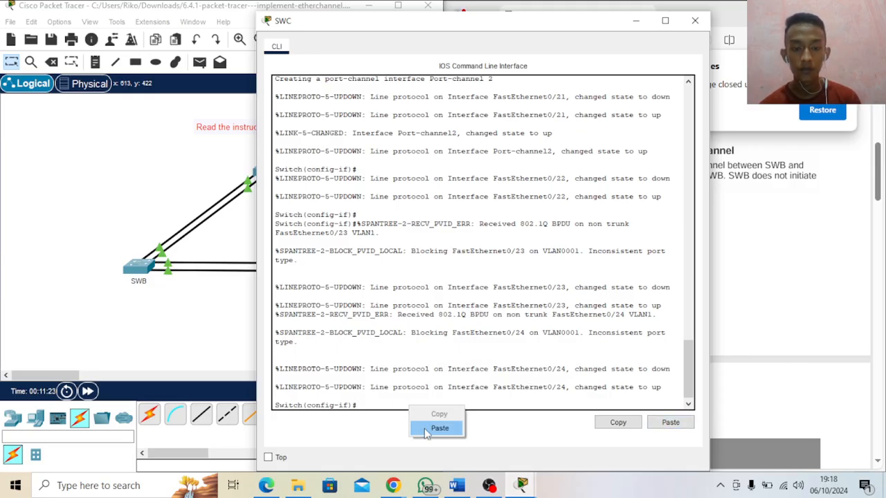
pyautogui.click(425, 429)
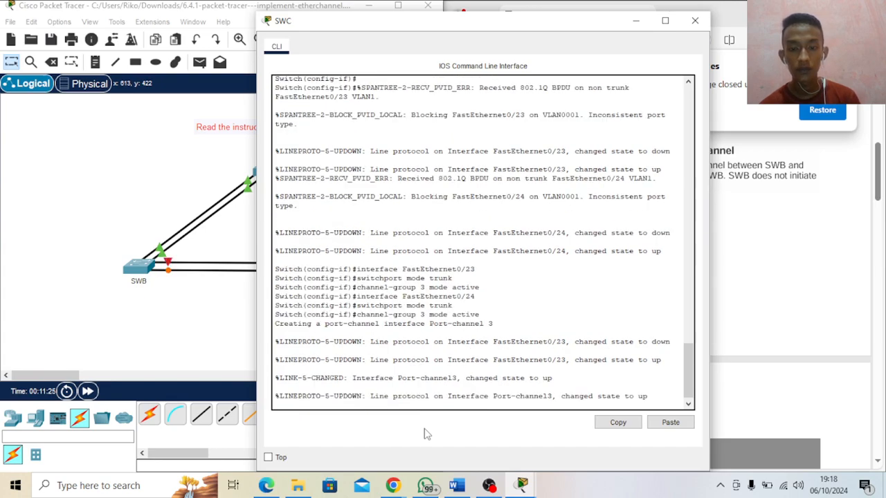
pyautogui.press('Return')
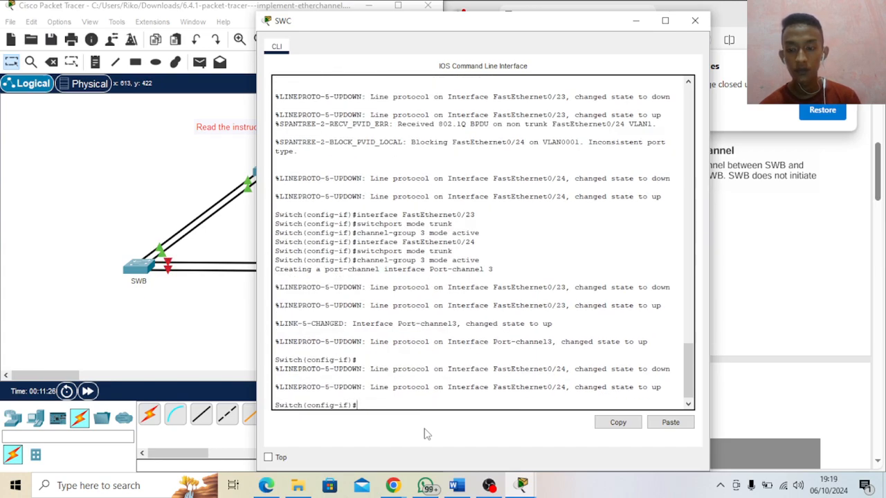
pyautogui.press('Return')
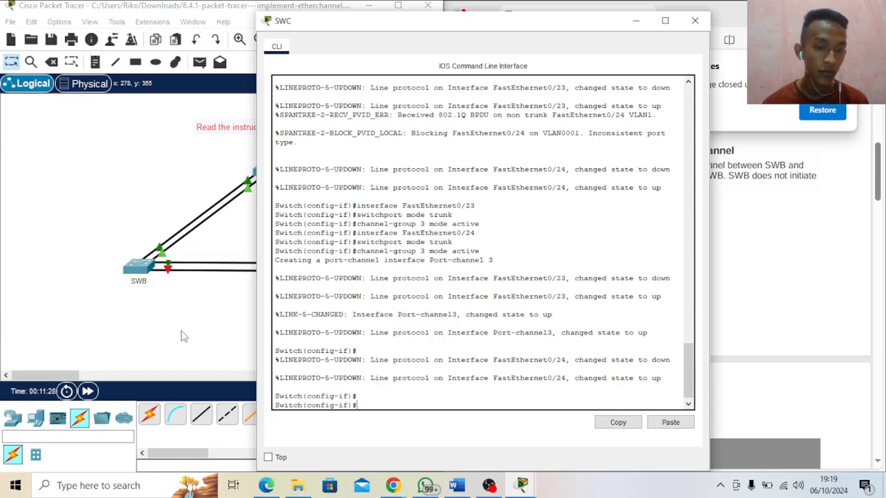
# Check the link status in the topology and bring up the PT Activity instructions
pyautogui.click(121, 324)
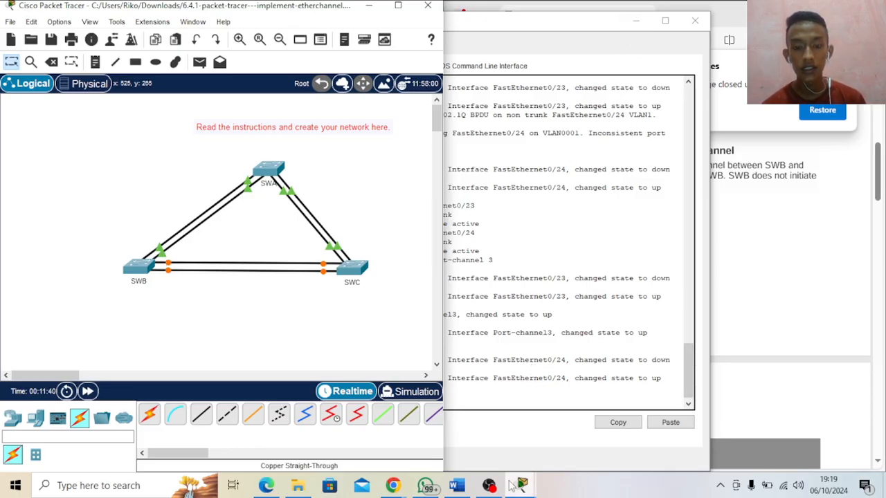
pyautogui.moveTo(534, 488)
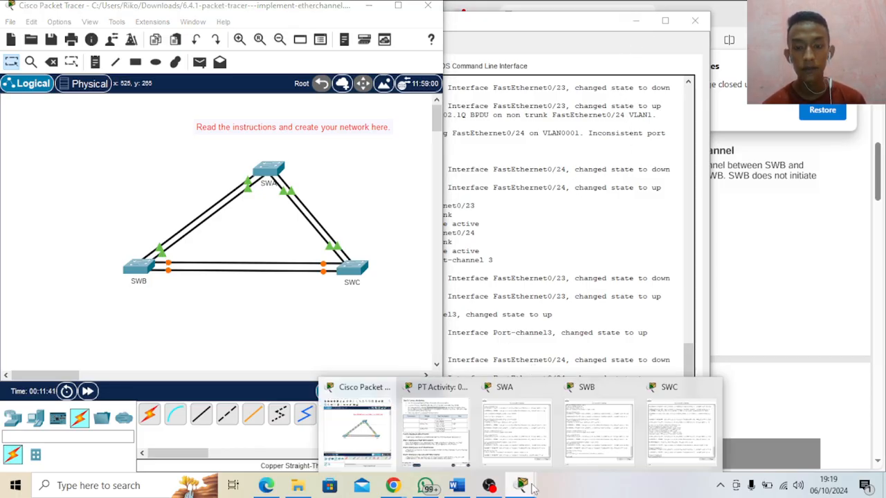
pyautogui.click(432, 428)
# Open SWA's CLI and enter interface configuration for f0/23 and f0/24
pyautogui.click(269, 170)
pyautogui.press('Return')
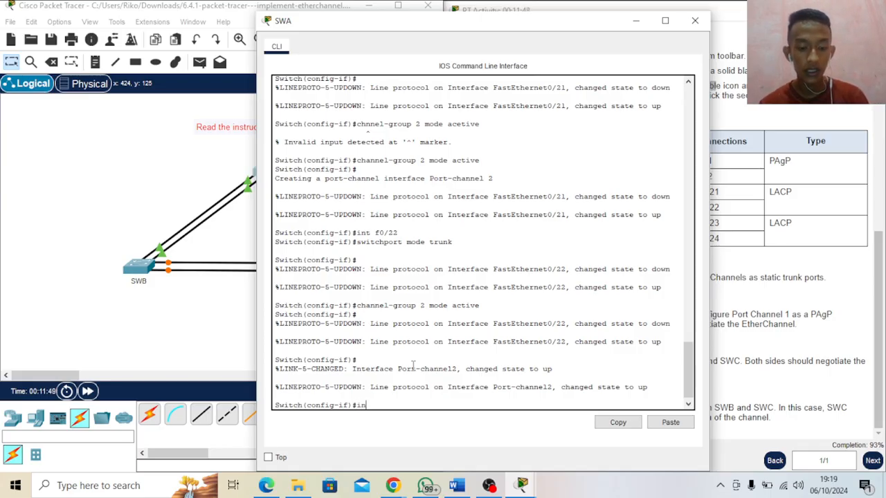
pyautogui.write('int f')
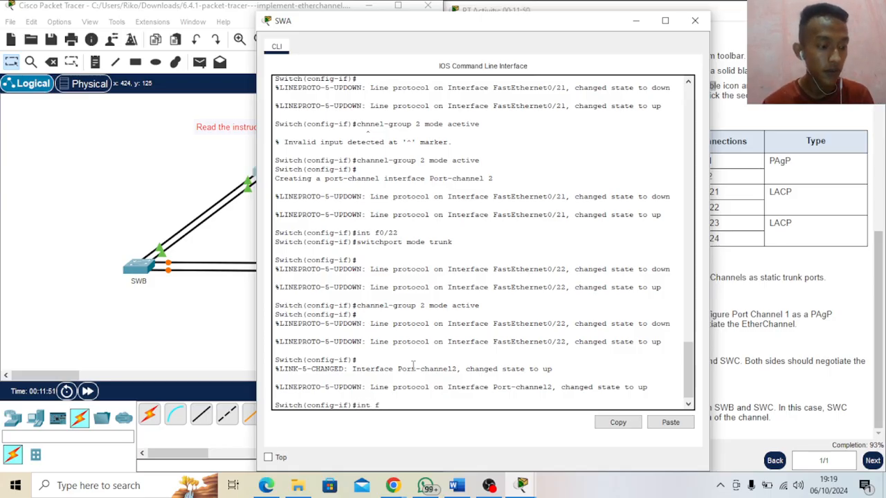
pyautogui.write('0')
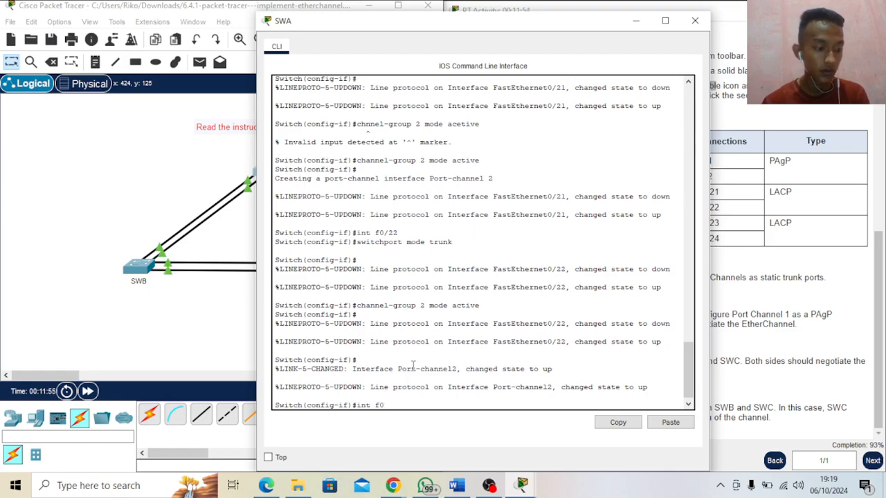
pyautogui.write('2323')
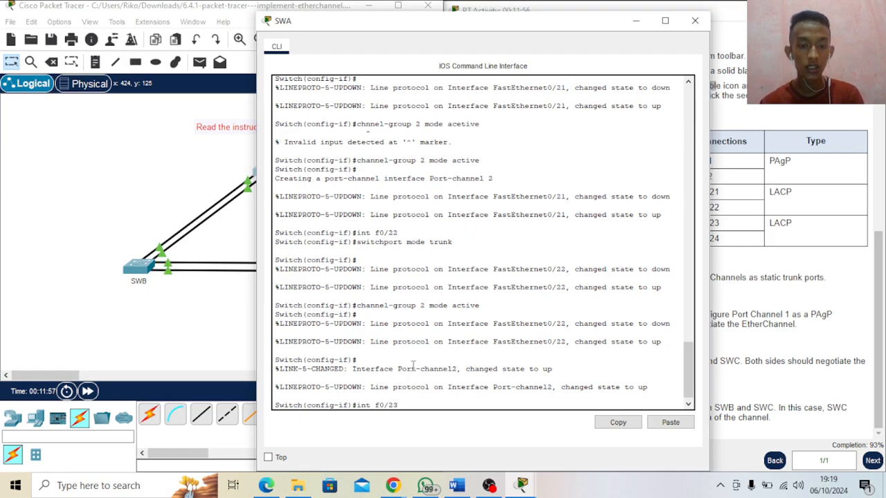
pyautogui.press('Return')
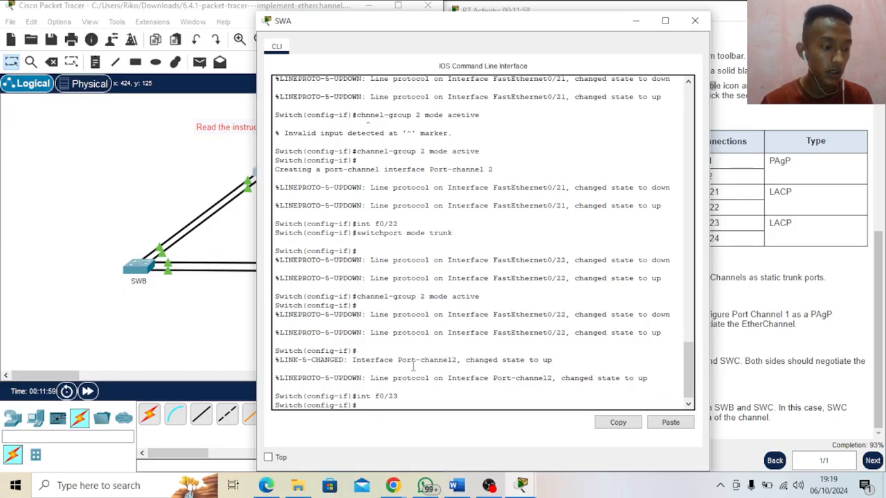
pyautogui.write('int f0')
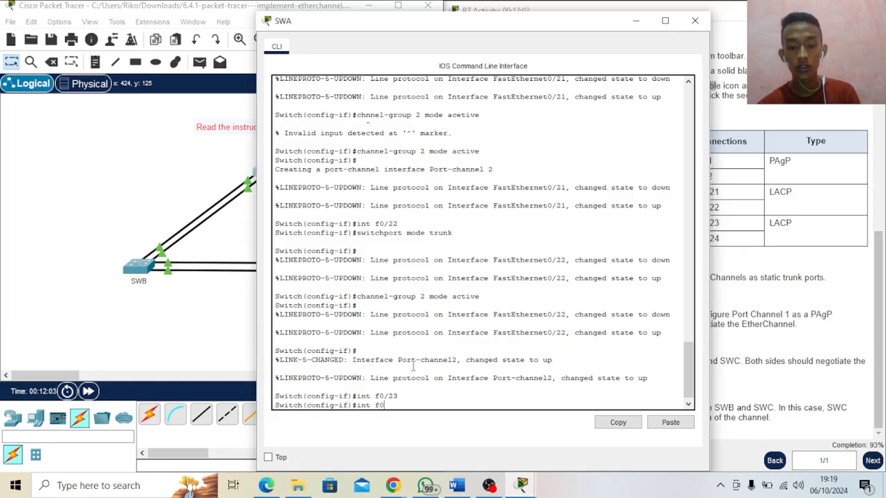
pyautogui.write('/2')
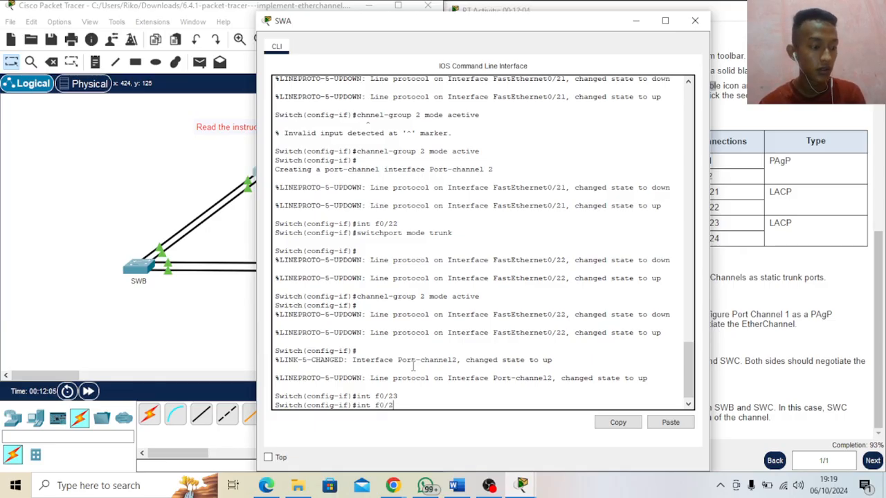
pyautogui.write('4')
pyautogui.press('Return')
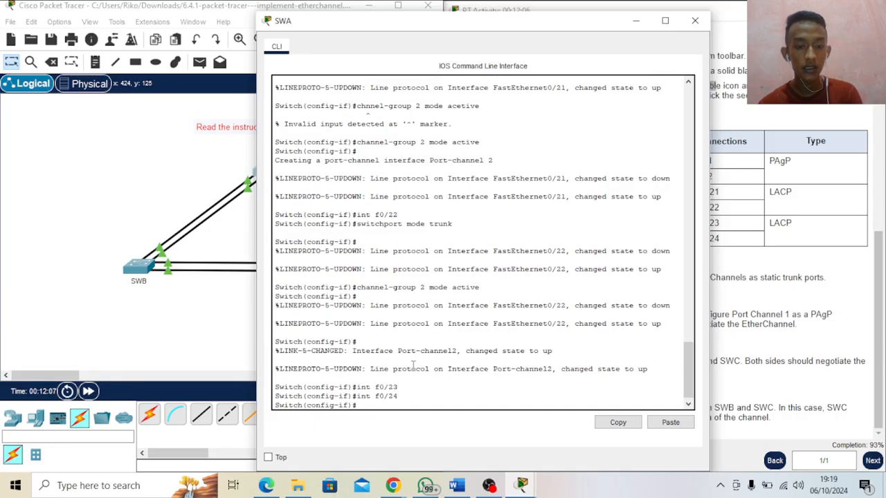
# End SWA's configuration session and bring the PT Activity instructions to the front
pyautogui.write('end')
pyautogui.press('Return')
pyautogui.press('Return')
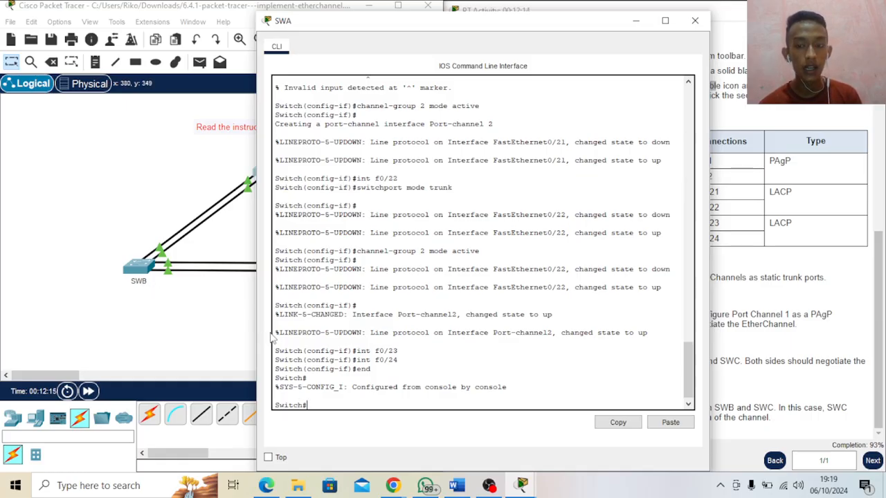
pyautogui.click(776, 394)
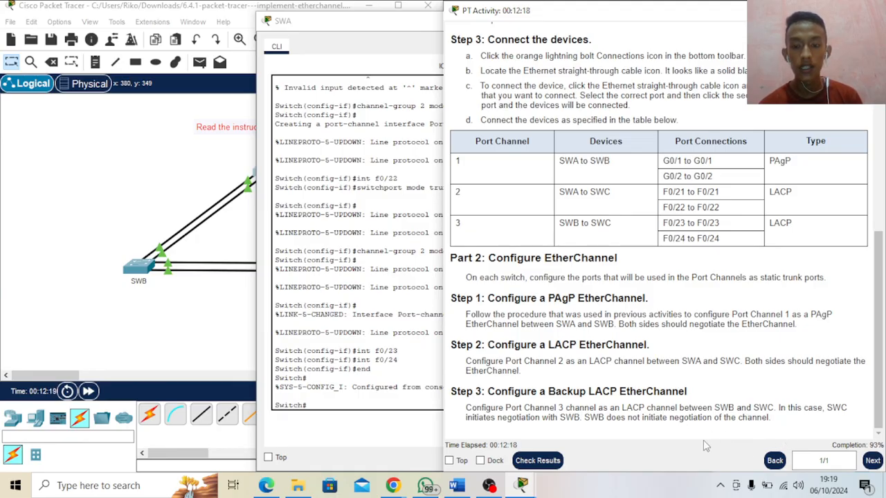
# Open SWB's CLI from the topology to review its channel group 3 configuration
pyautogui.click(91, 265)
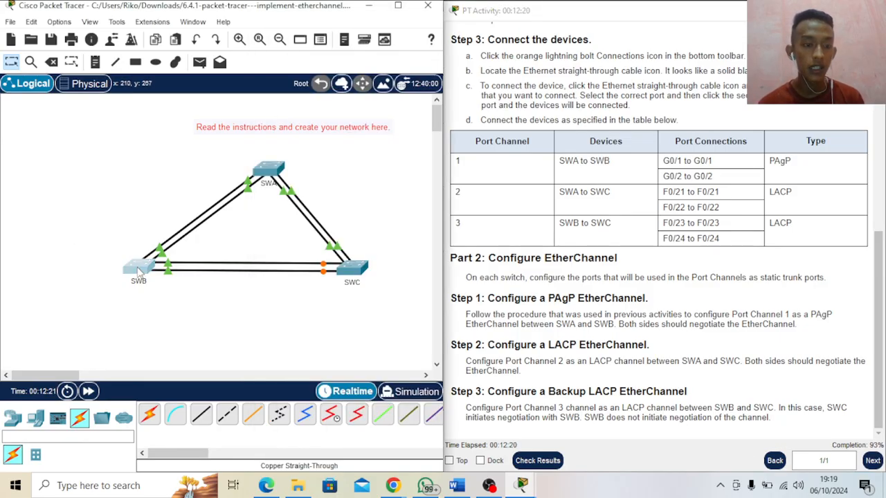
pyautogui.click(139, 271)
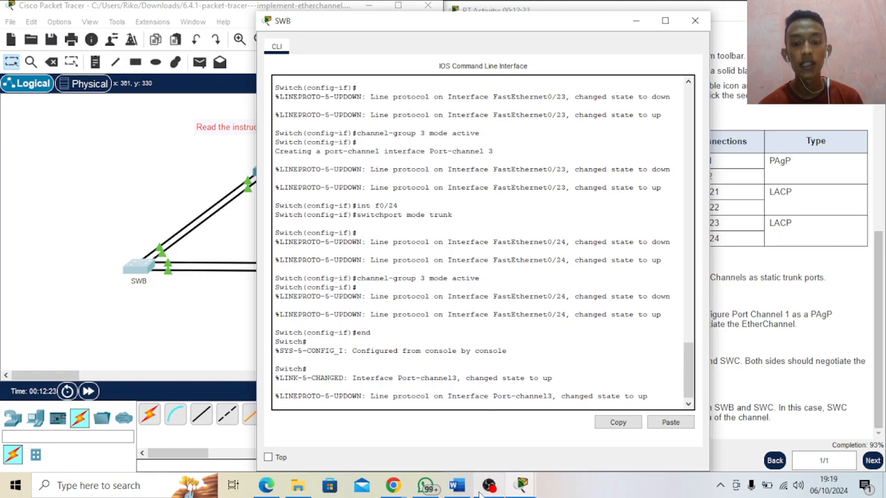
pyautogui.press('Return')
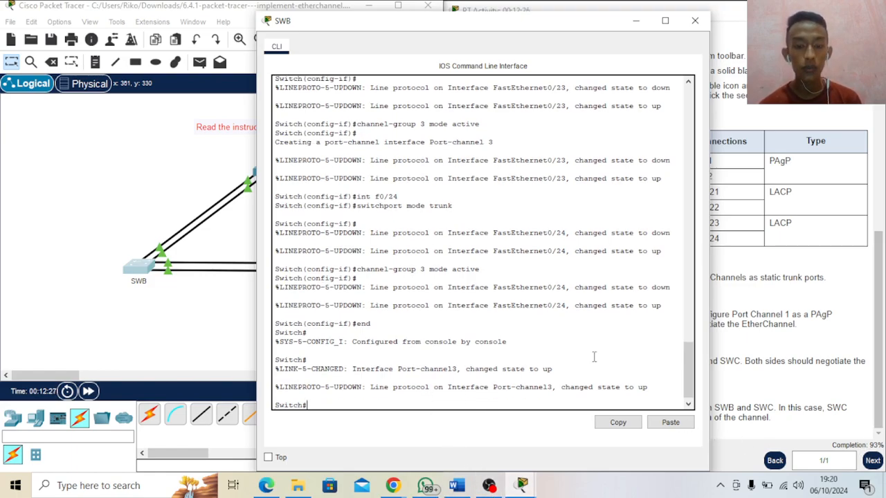
# Switch to Edge and copy SWB's six FastEthernet0/23 and 0/24 commands with channel-group 3 mode passive from 6.4.1.pdf
pyautogui.click(522, 488)
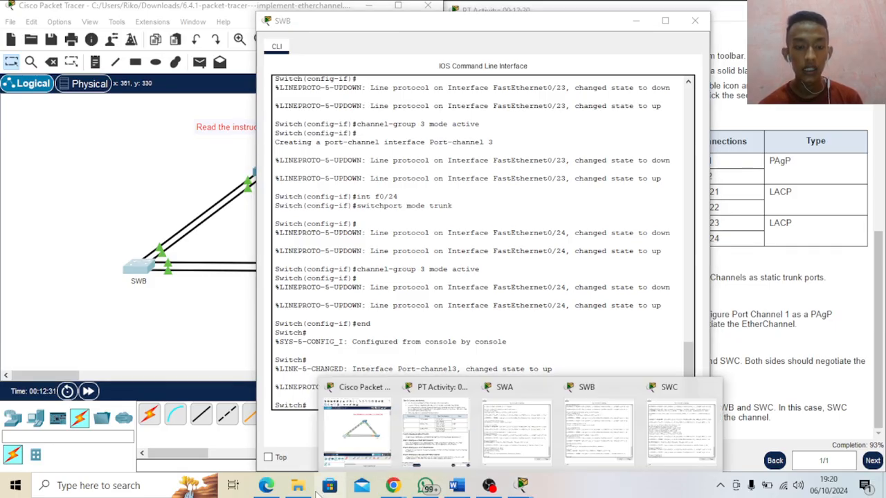
pyautogui.click(266, 488)
pyautogui.scroll(-10, 455, 411)
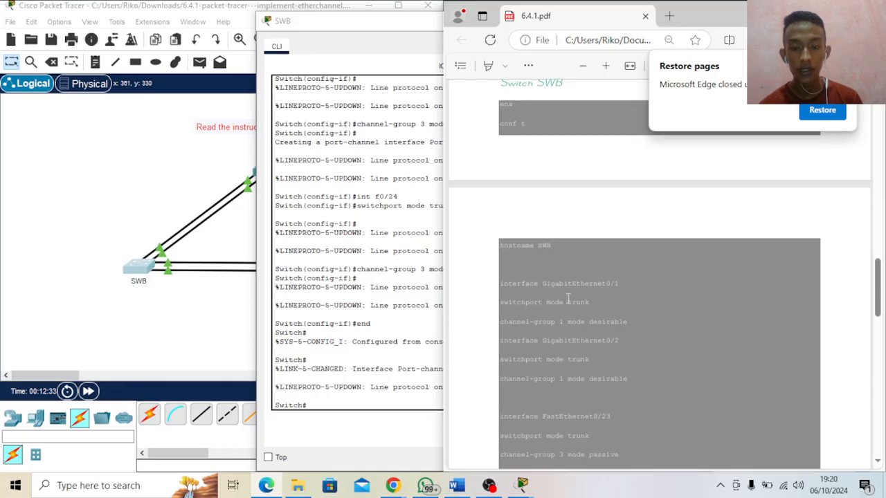
pyautogui.scroll(-5, 562, 309)
pyautogui.scroll(4, 562, 309)
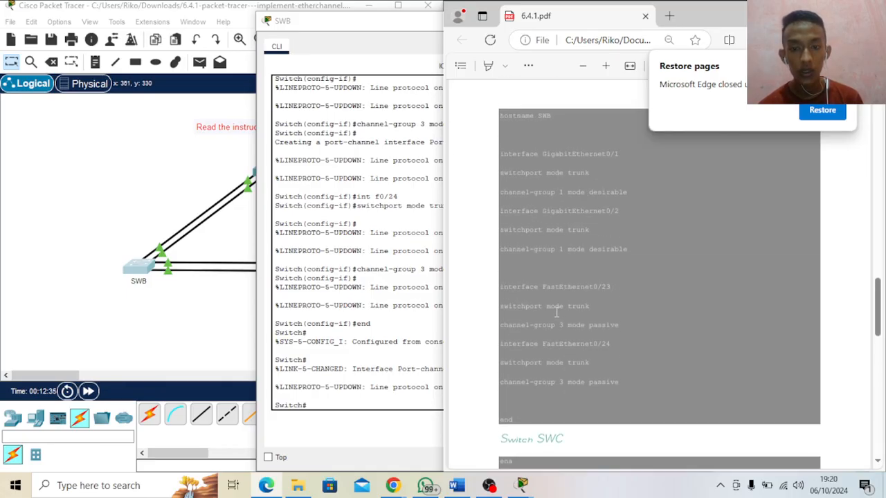
pyautogui.moveTo(499, 288); pyautogui.dragTo(620, 377)
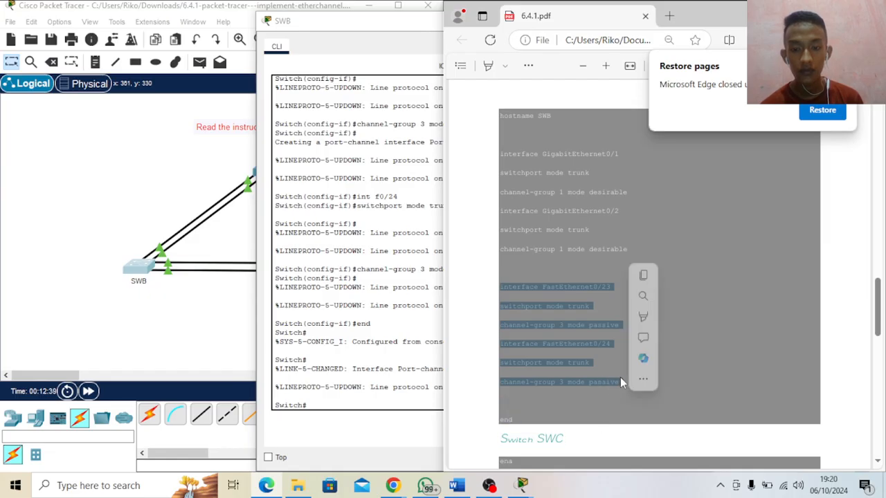
pyautogui.rightClick(634, 277)
pyautogui.click(661, 276)
# In SWB's CLI, enter global configuration and paste the commands setting FastEthernet0/23 and 0/24 as trunks in channel group 3 passive mode
pyautogui.click(221, 296)
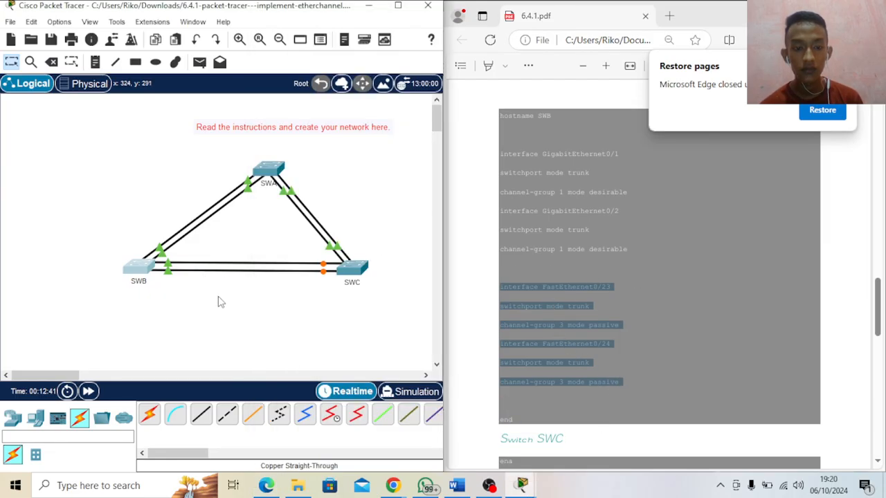
pyautogui.click(146, 270)
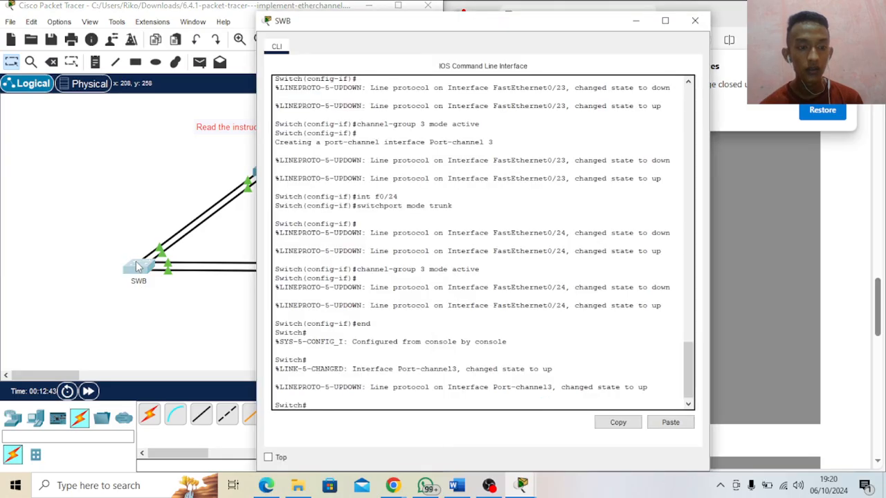
pyautogui.click(509, 343)
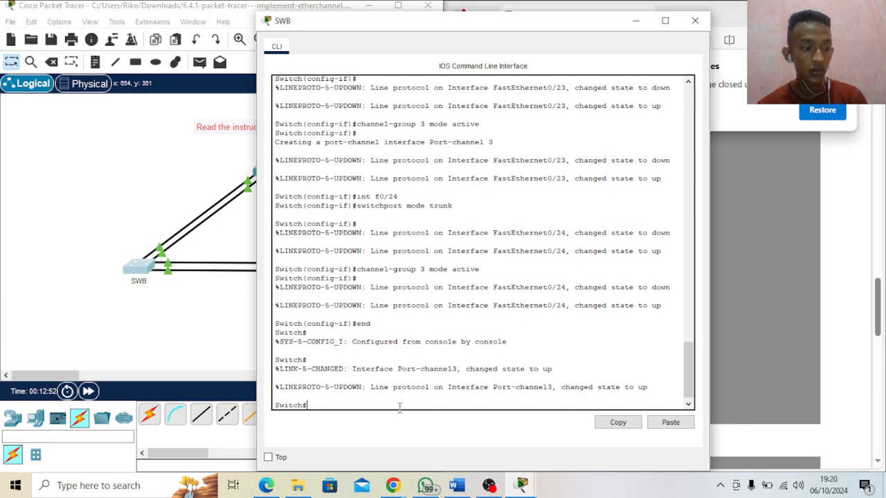
pyautogui.write('con')
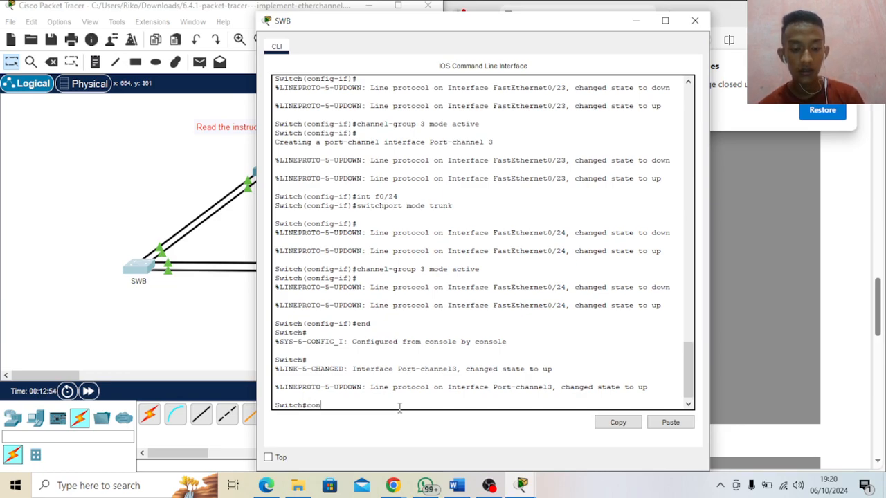
pyautogui.write('f t')
pyautogui.press('Return')
pyautogui.rightClick(399, 408)
pyautogui.click(412, 432)
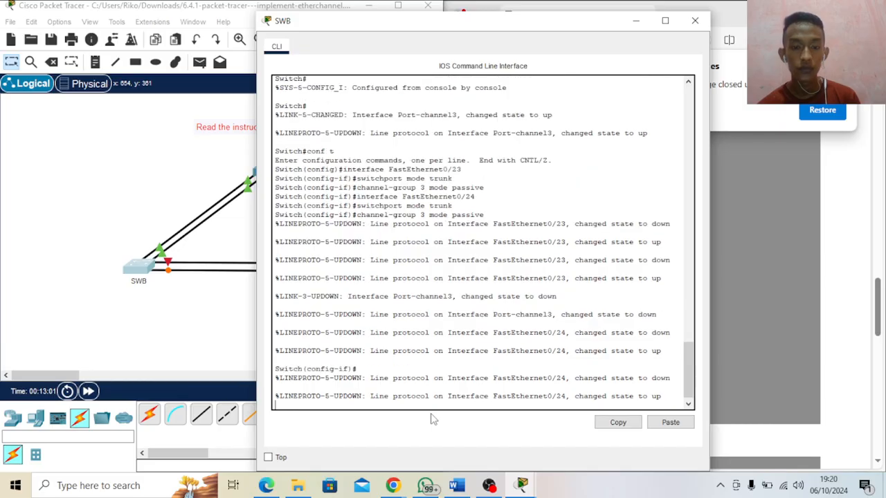
pyautogui.press('Return')
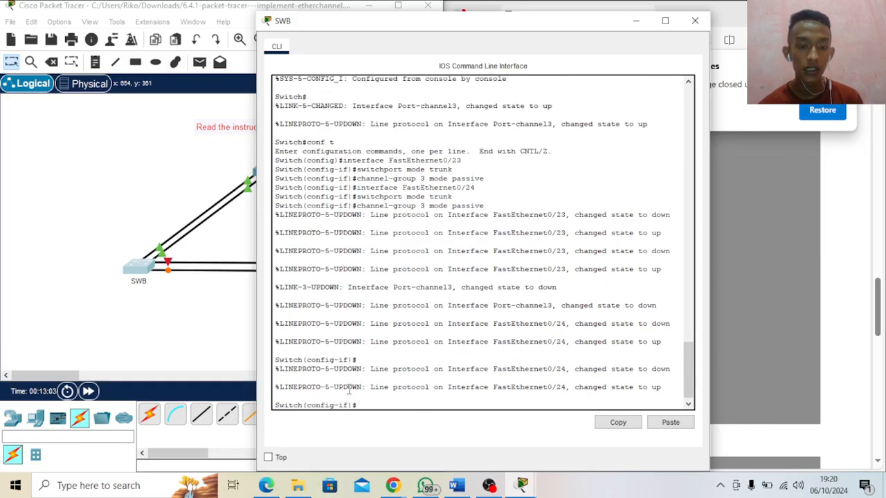
# Bring the PT Activity instructions to the front, check the activity results and maximize the results window
pyautogui.click(165, 320)
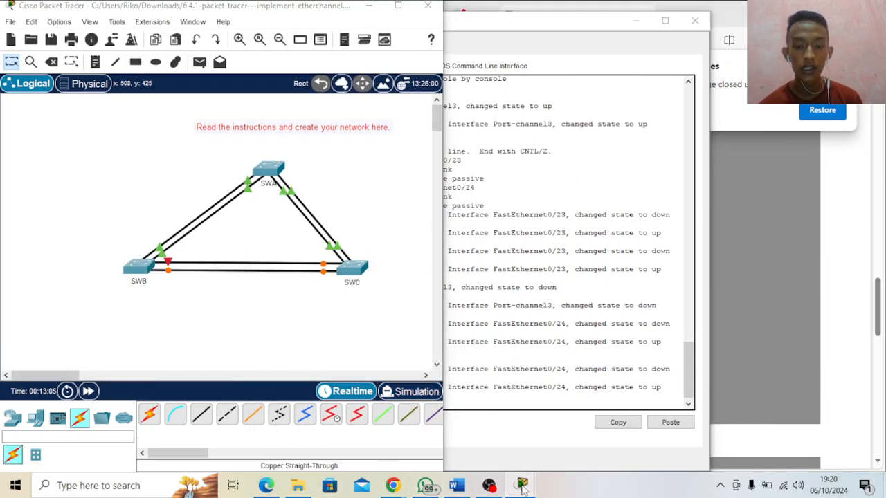
pyautogui.moveTo(522, 486)
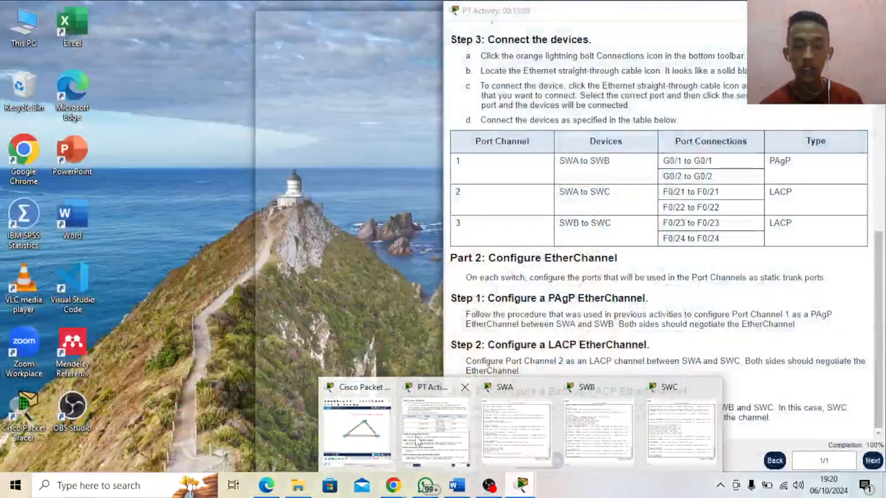
pyautogui.click(435, 428)
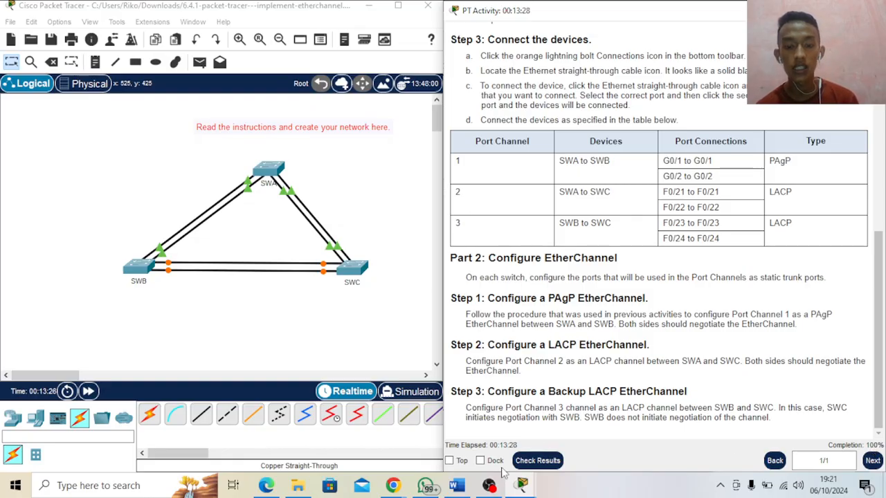
pyautogui.click(535, 461)
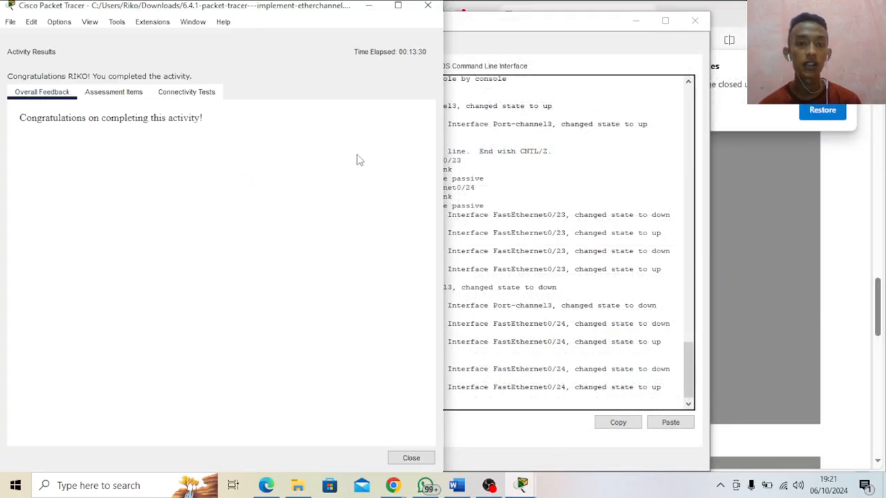
pyautogui.click(396, 7)
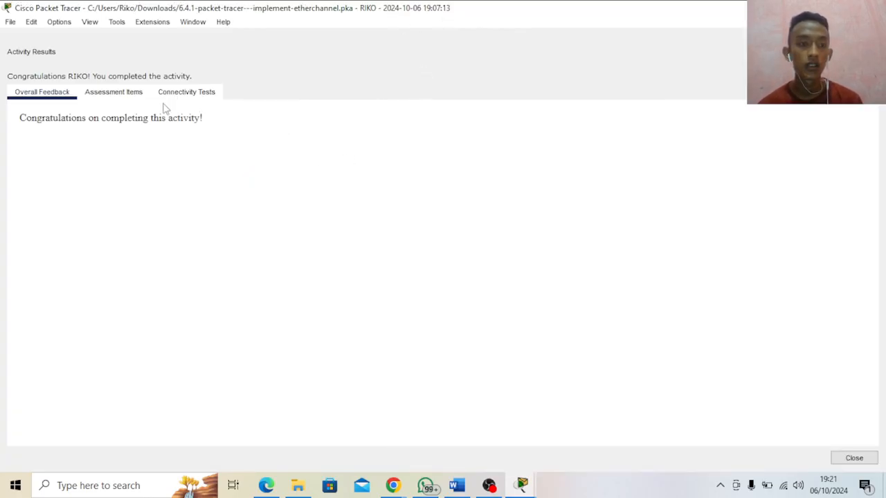
# Review the assessment items for SWA, SWB and SWC, and return to the overall feedback
pyautogui.click(121, 96)
pyautogui.scroll(-15, 148, 223)
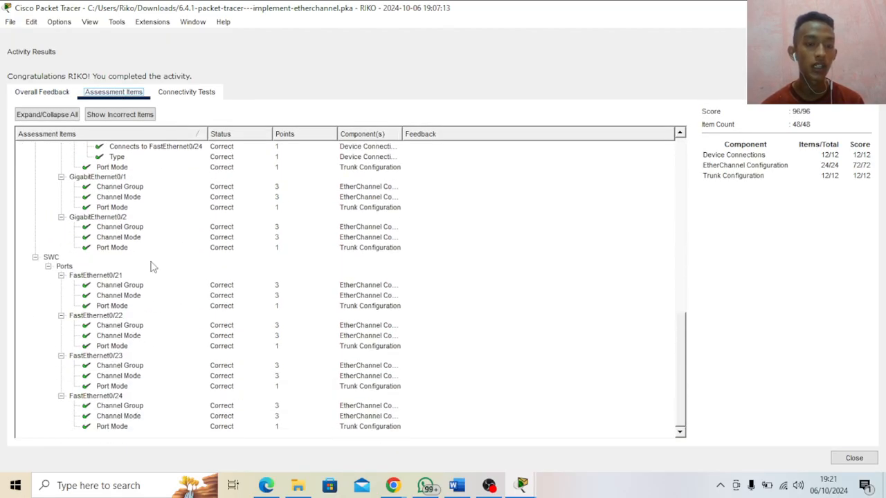
pyautogui.scroll(8, 153, 267)
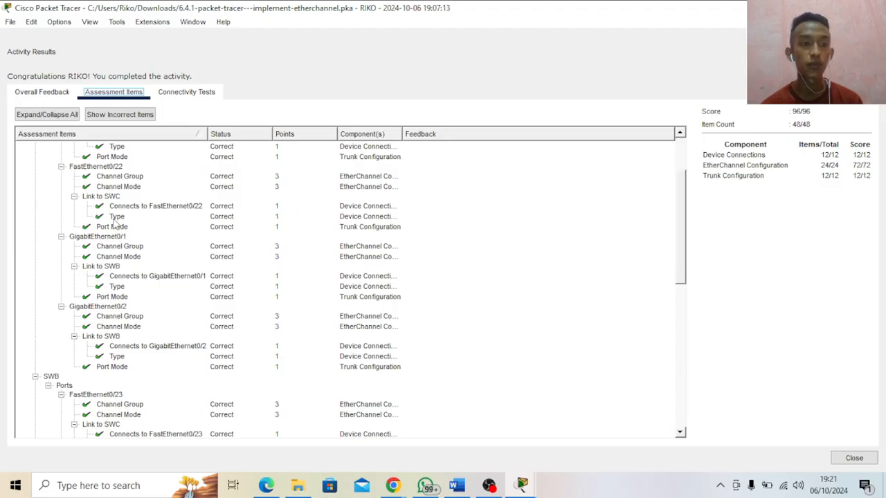
pyautogui.click(28, 100)
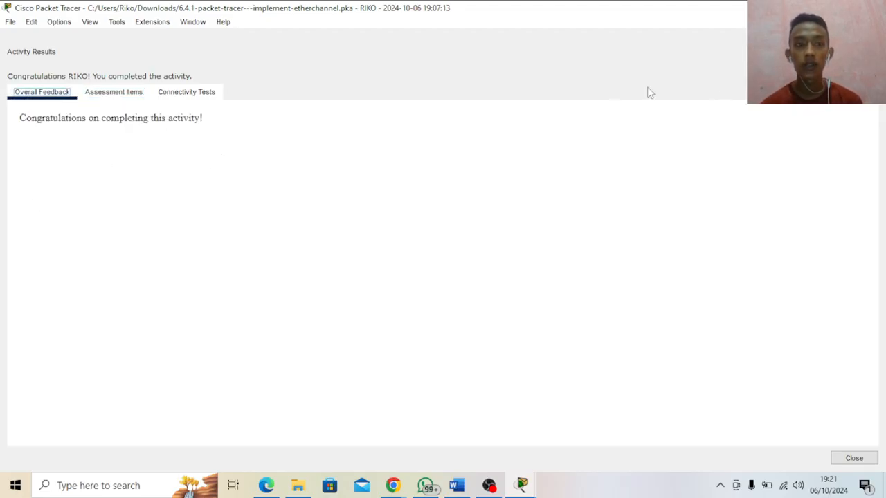
# Close the activity results and move the PT Activity window clear of the switch topology
pyautogui.click(854, 458)
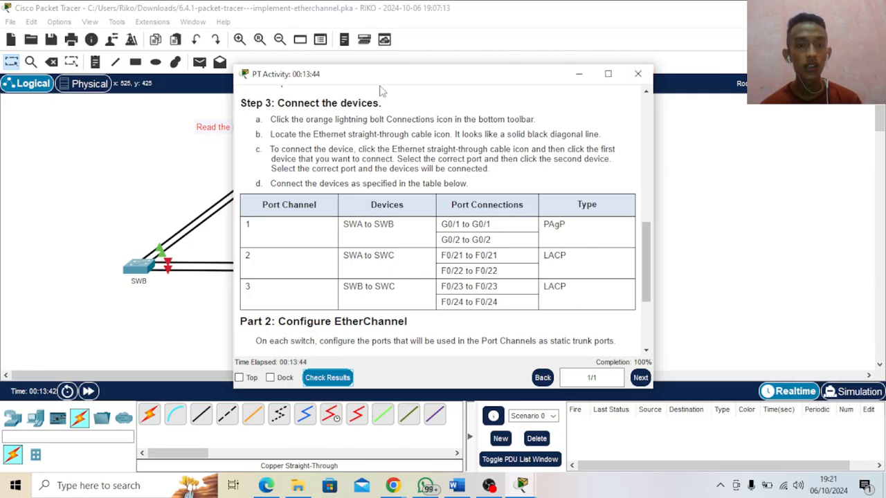
pyautogui.moveTo(415, 79); pyautogui.dragTo(667, 59)
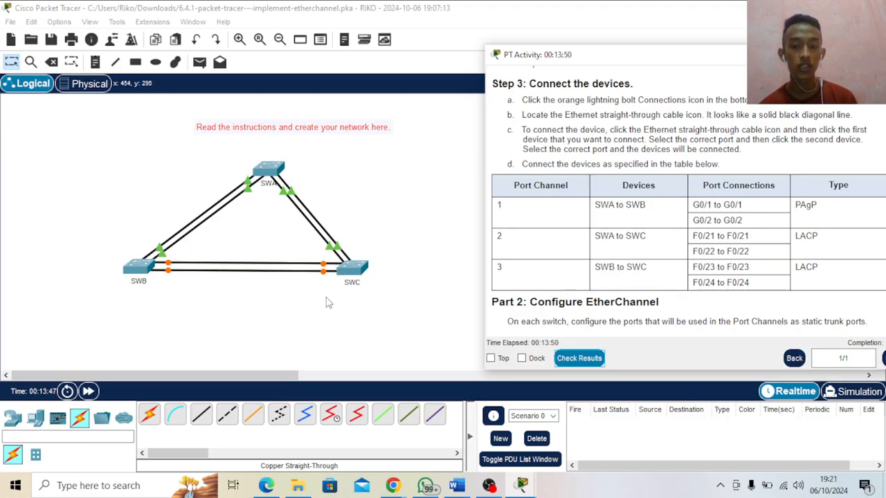
pyautogui.moveTo(668, 58); pyautogui.dragTo(585, 37)
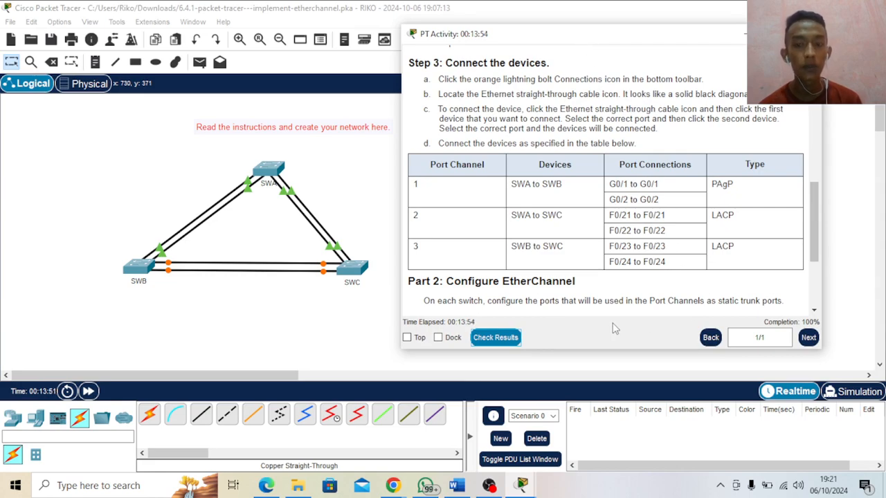